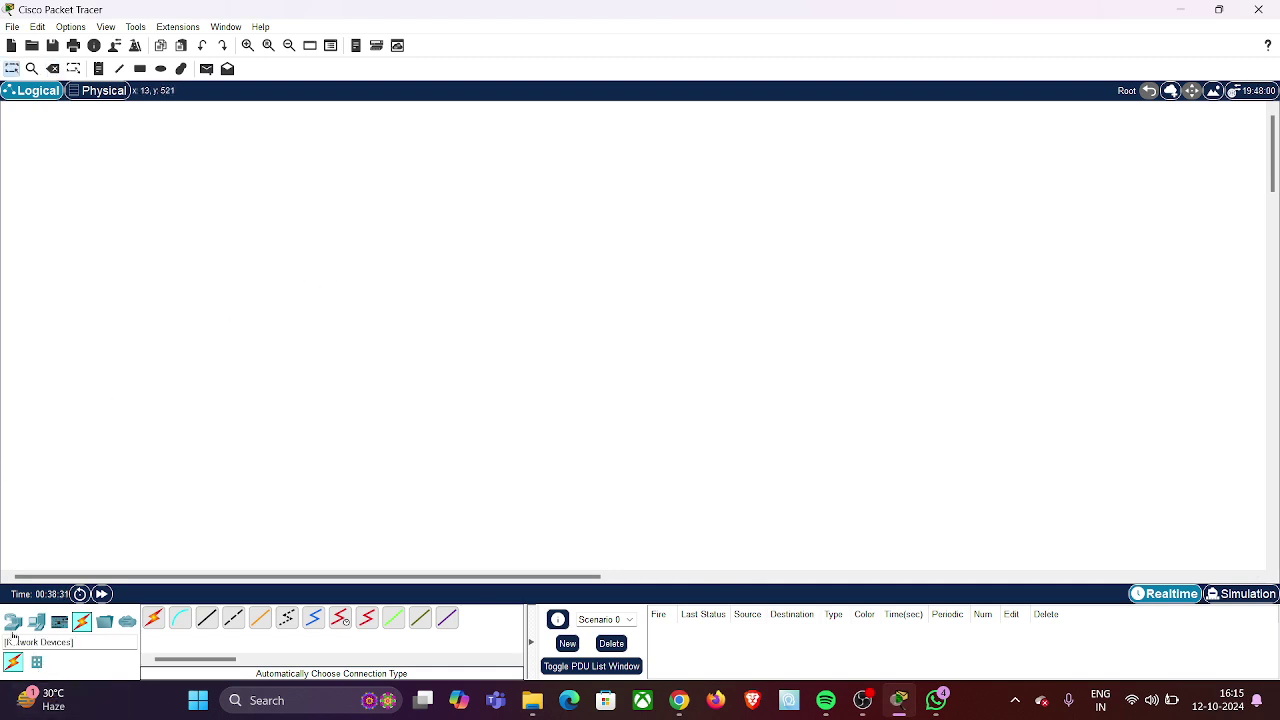
- Place two 1841 routers side by side near the upper part of the empty workspace
{"action": "left_click", "coordinate": [13, 624]}
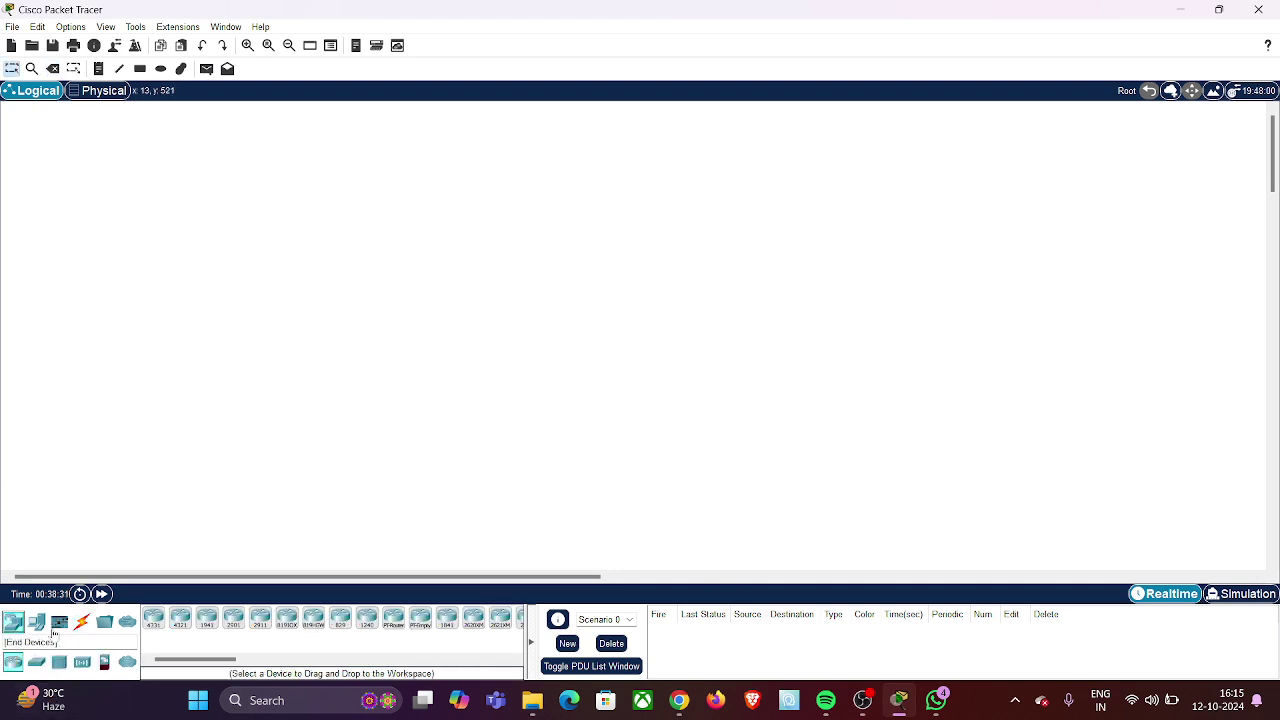
{"action": "left_click", "coordinate": [447, 620]}
{"action": "left_click", "coordinate": [408, 146]}
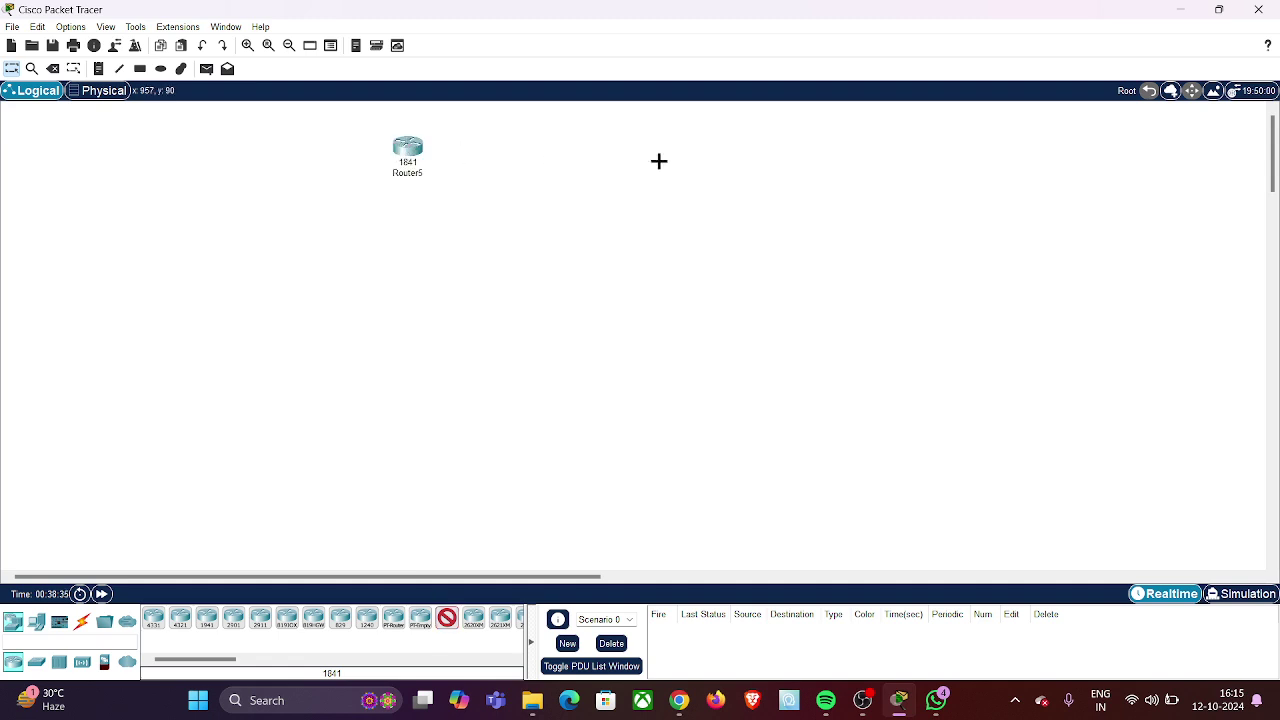
{"action": "left_click", "coordinate": [845, 145]}
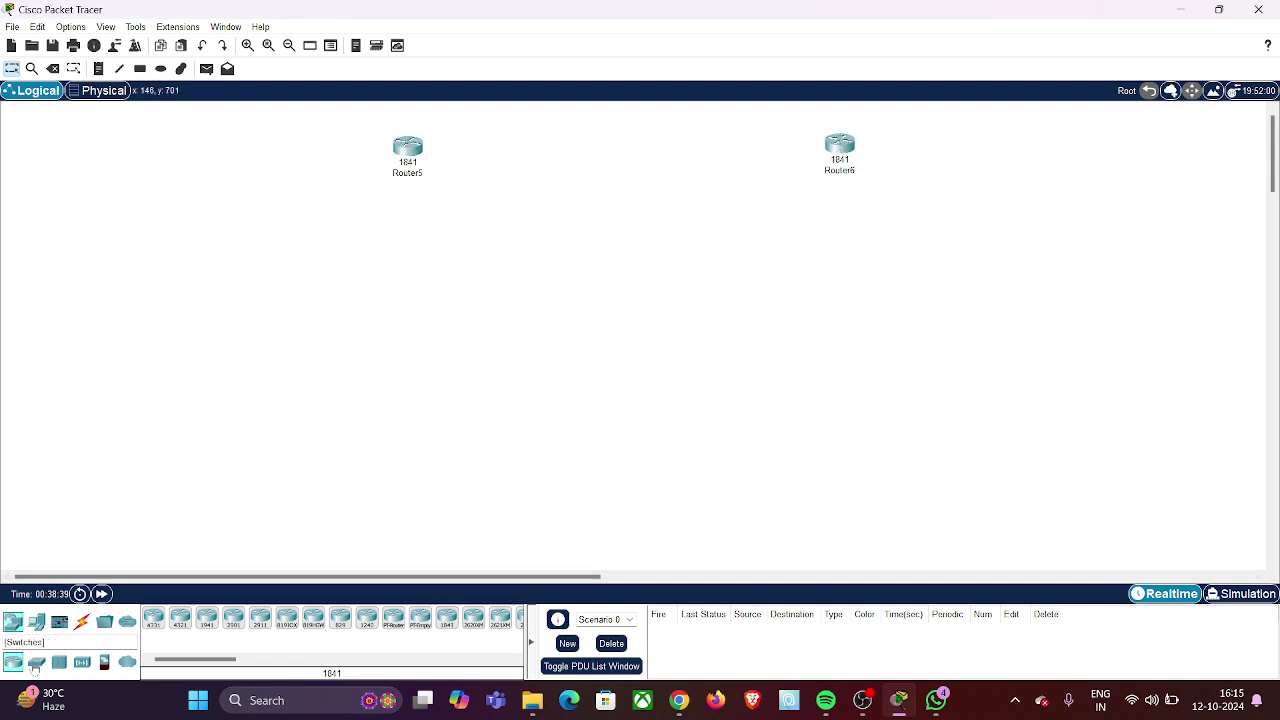
- Place two 2960 switches, one below each router
{"action": "left_click", "coordinate": [35, 663]}
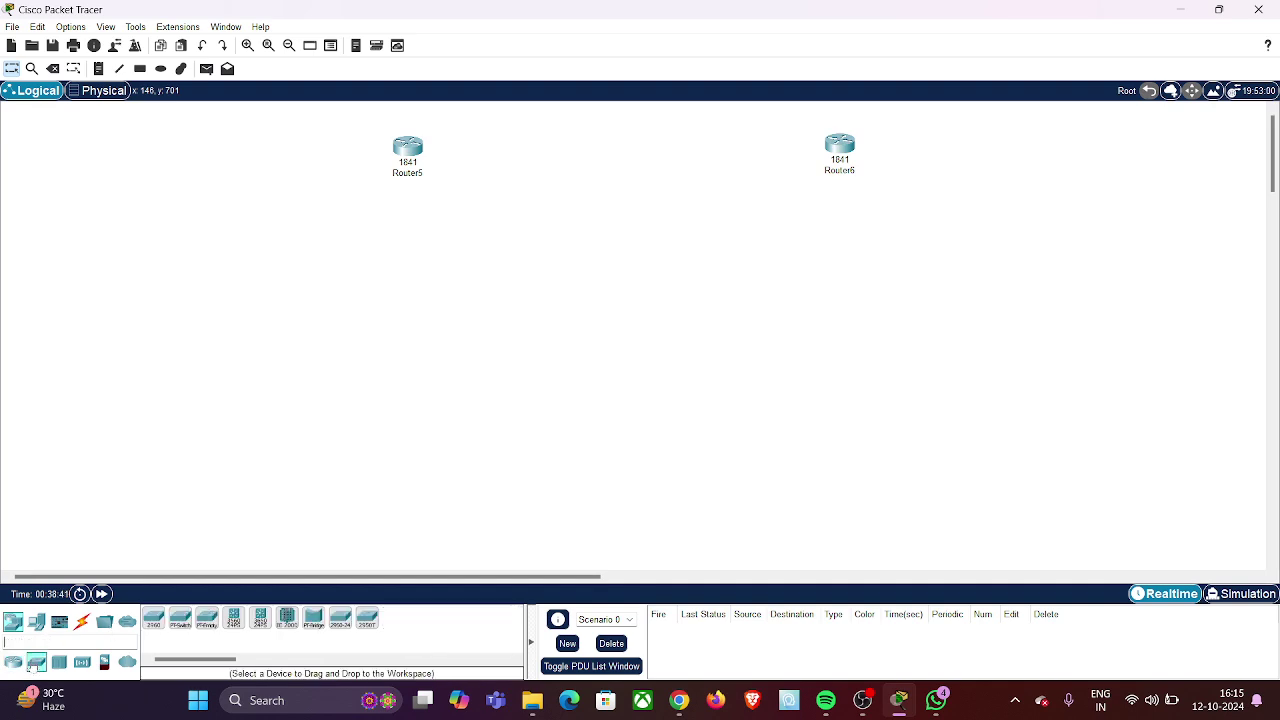
{"action": "left_click", "coordinate": [153, 618]}
{"action": "left_click", "coordinate": [411, 277]}
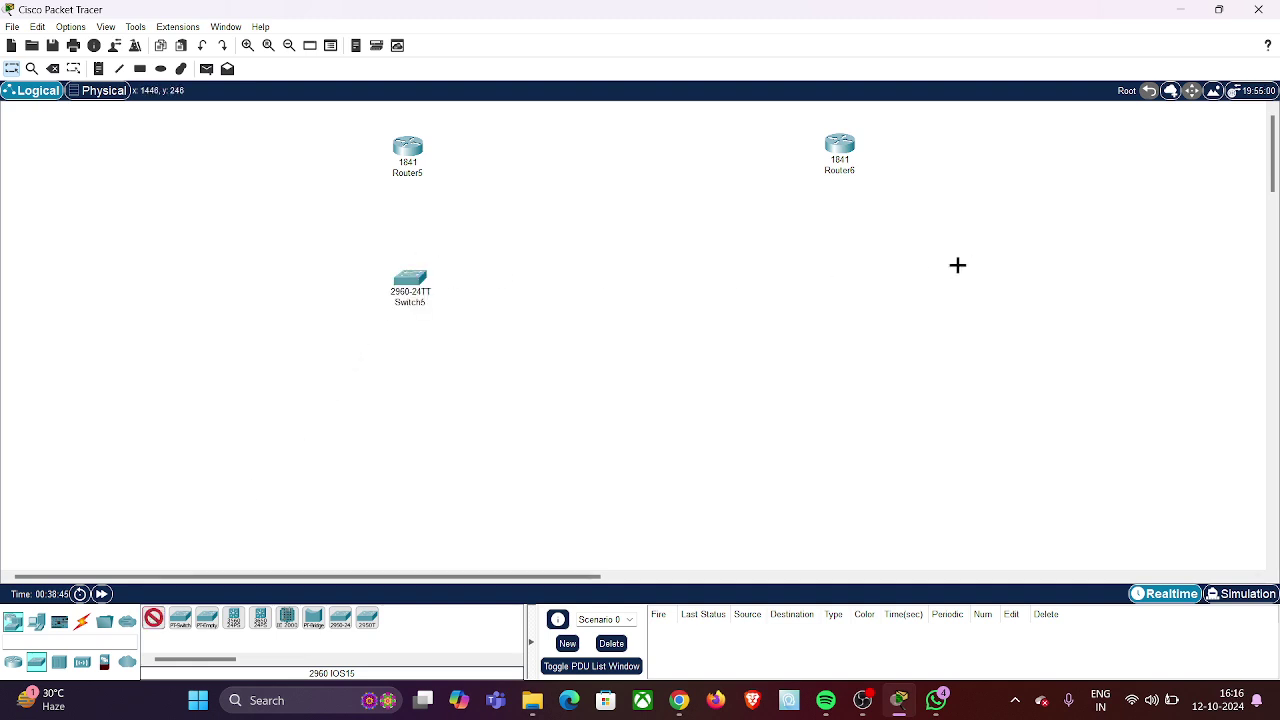
{"action": "left_click", "coordinate": [857, 265]}
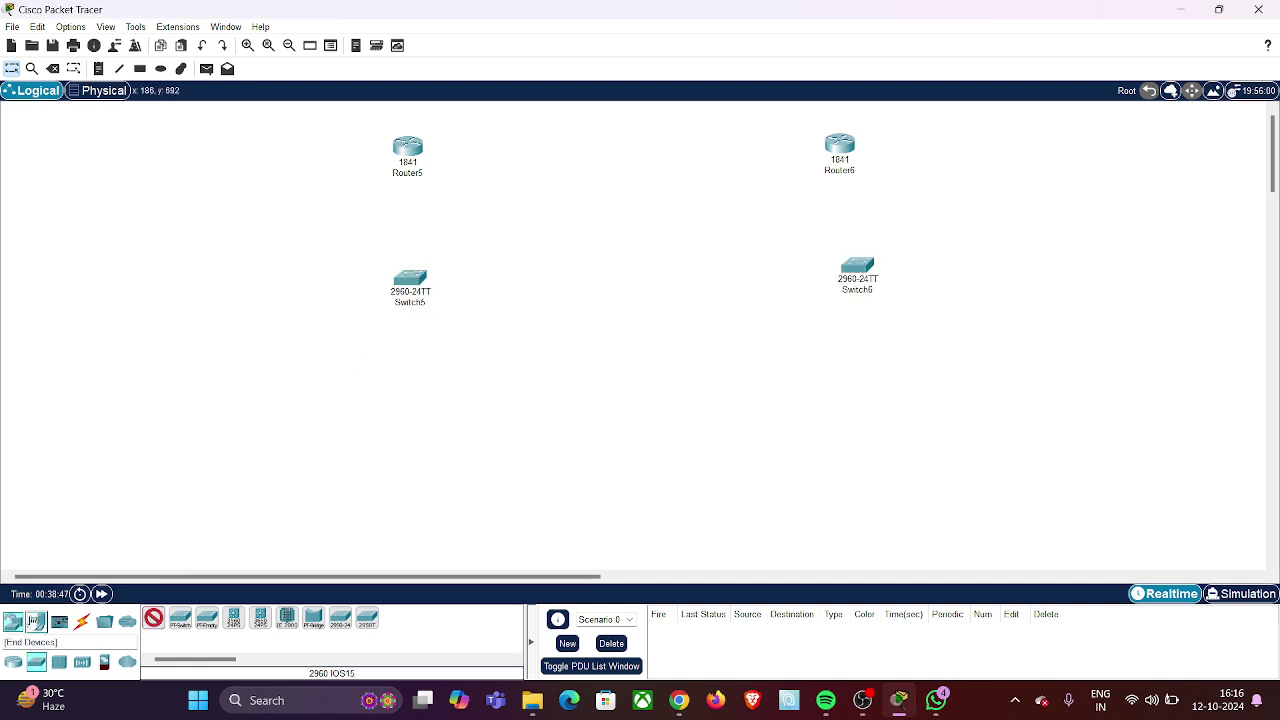
- Place four PCs in a row below the switches, two under each switch
{"action": "left_click", "coordinate": [36, 621]}
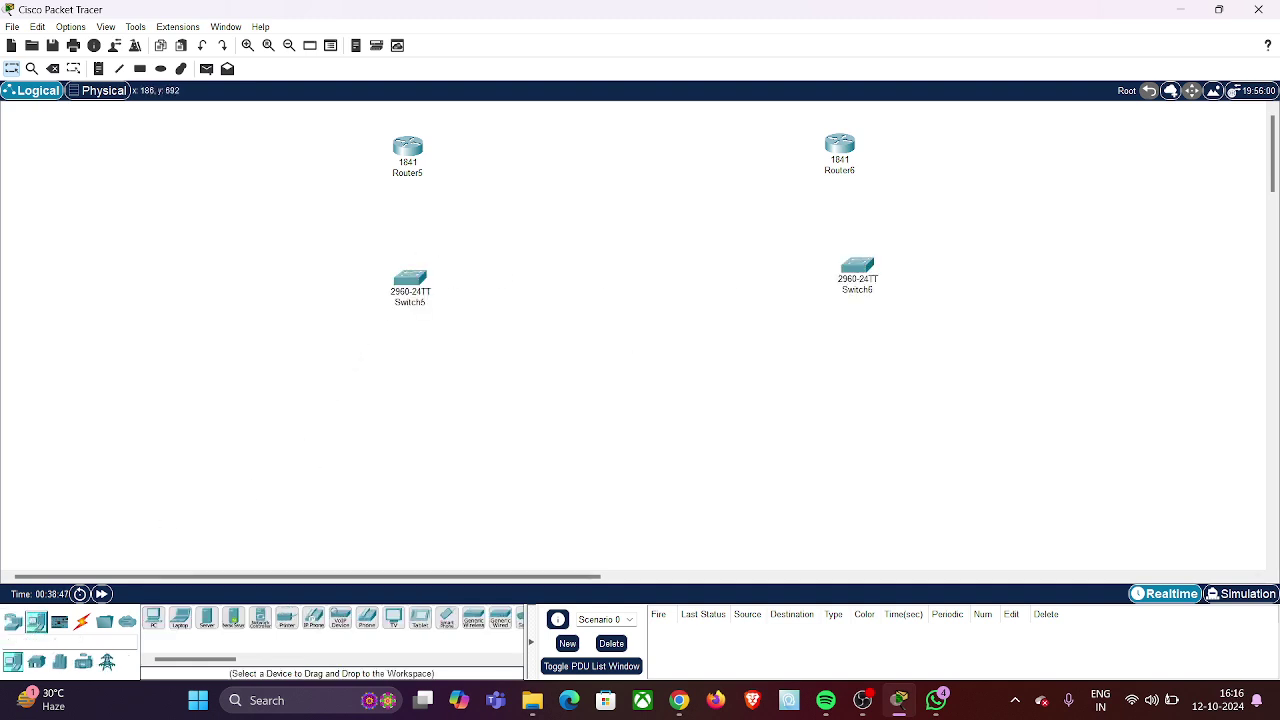
{"action": "left_click", "coordinate": [152, 622]}
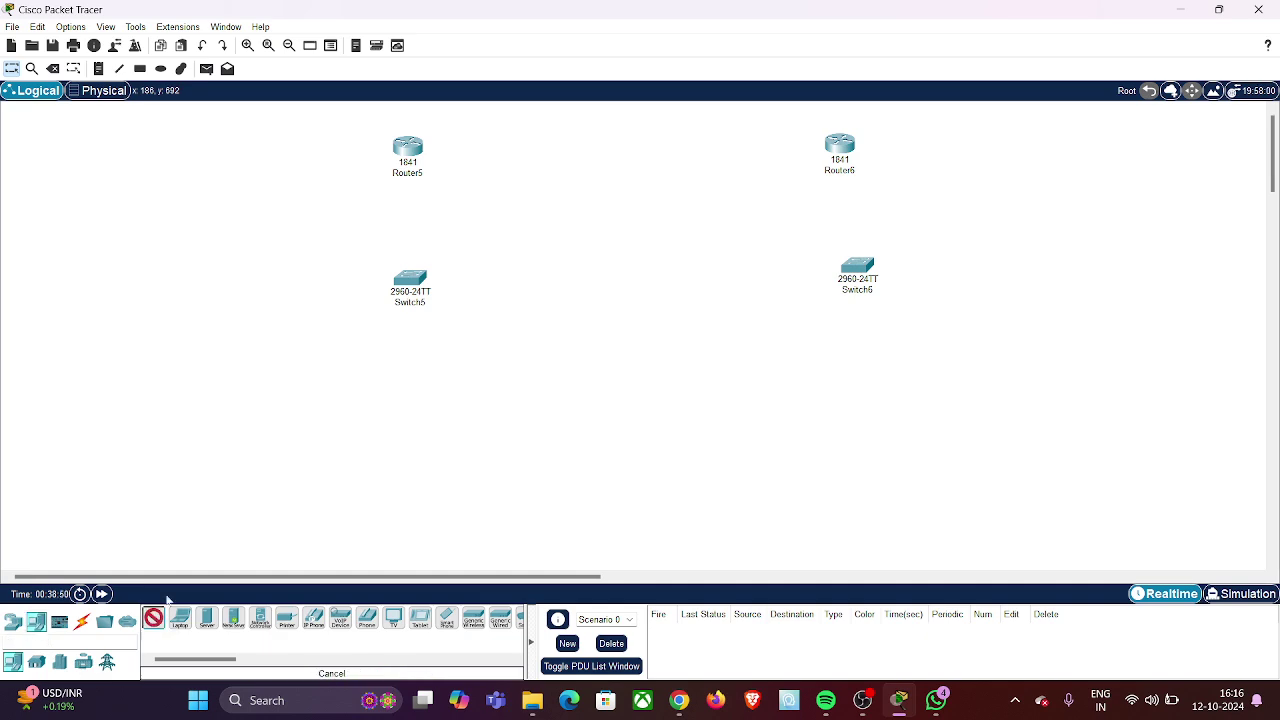
{"action": "left_click", "coordinate": [247, 452]}
{"action": "left_click", "coordinate": [493, 448]}
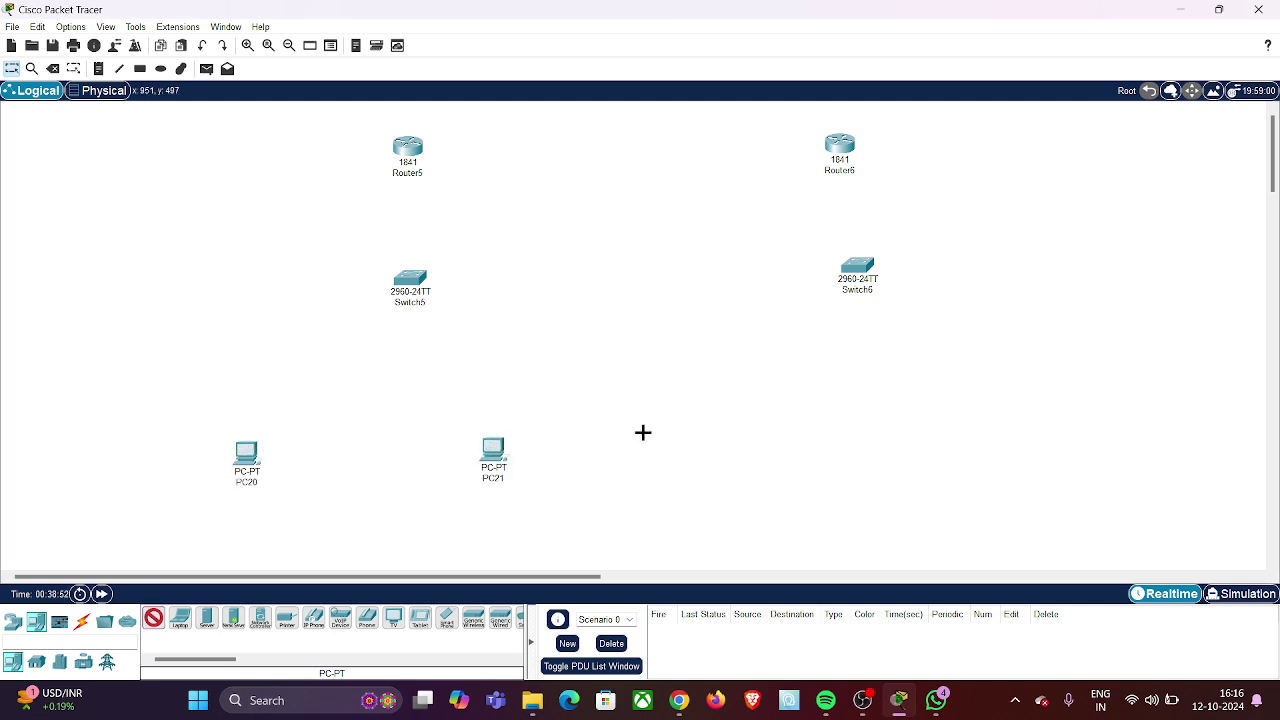
{"action": "left_click", "coordinate": [729, 443]}
{"action": "left_click", "coordinate": [1004, 433]}
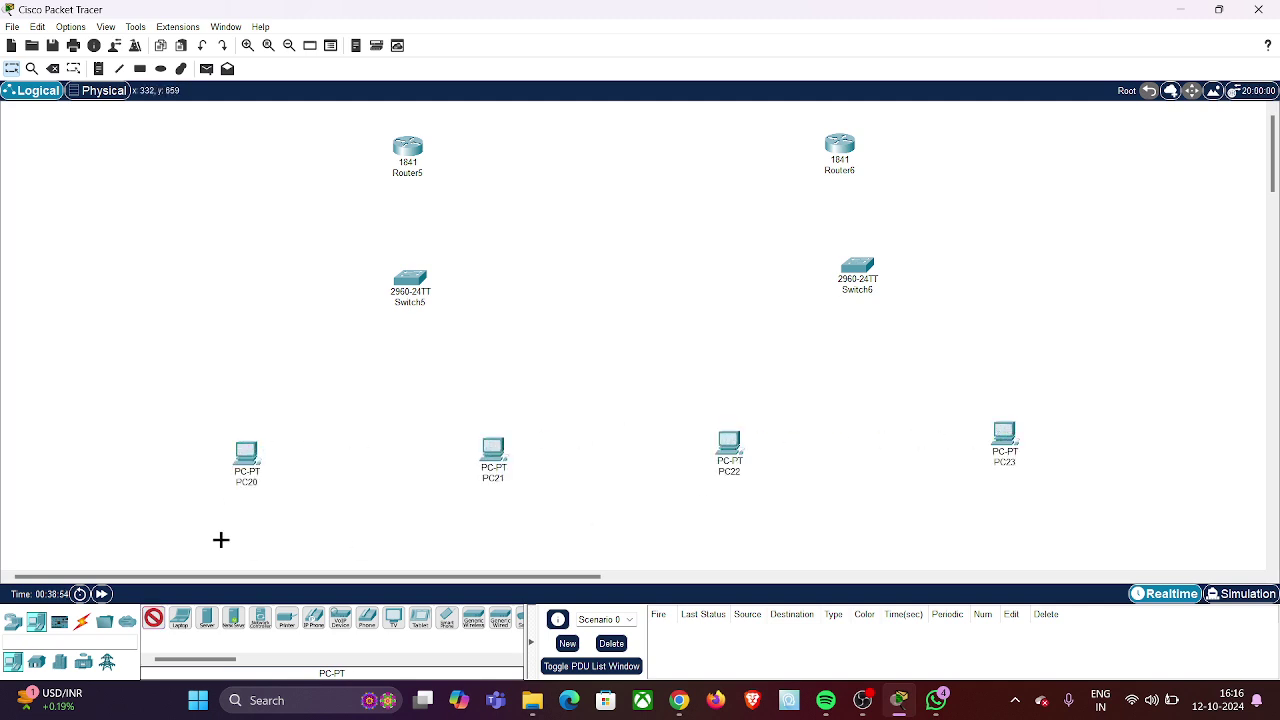
{"action": "key", "text": "Escape"}
- Using automatically chosen connections, cable Router5 to Switch5 and Switch5 to PC20 and PC21
{"action": "left_click", "coordinate": [83, 619]}
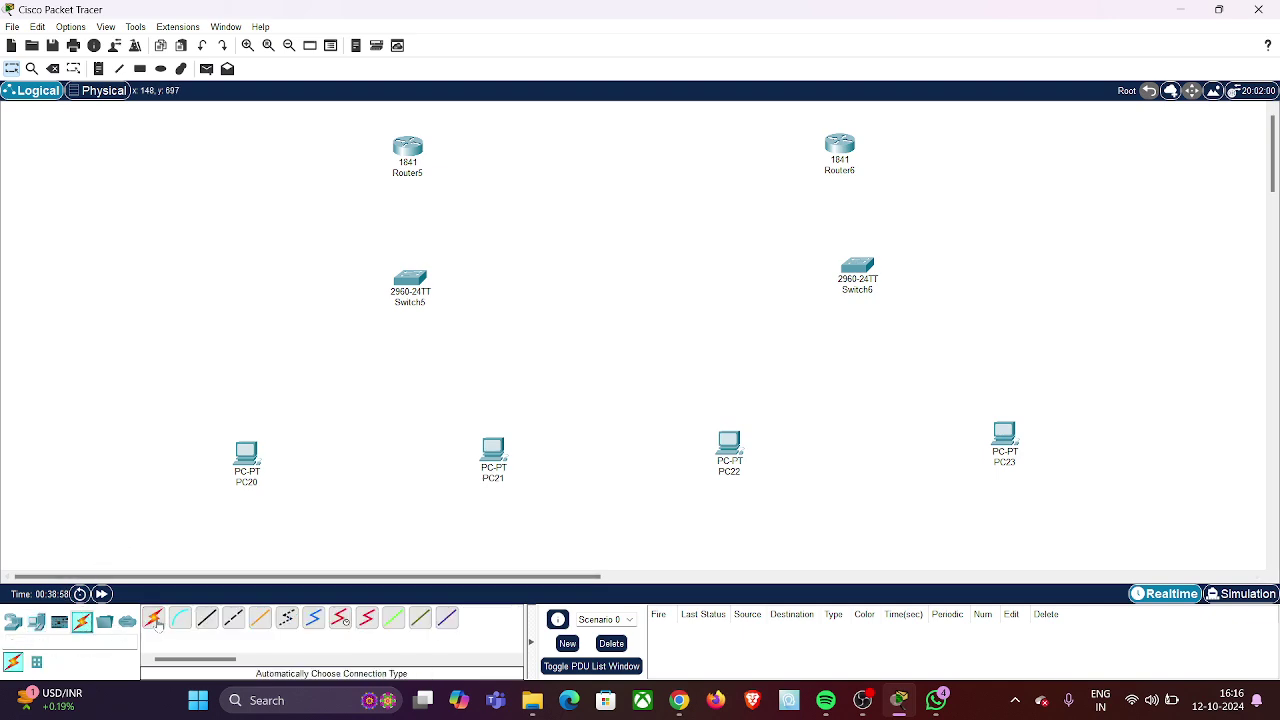
{"action": "left_click", "coordinate": [155, 620]}
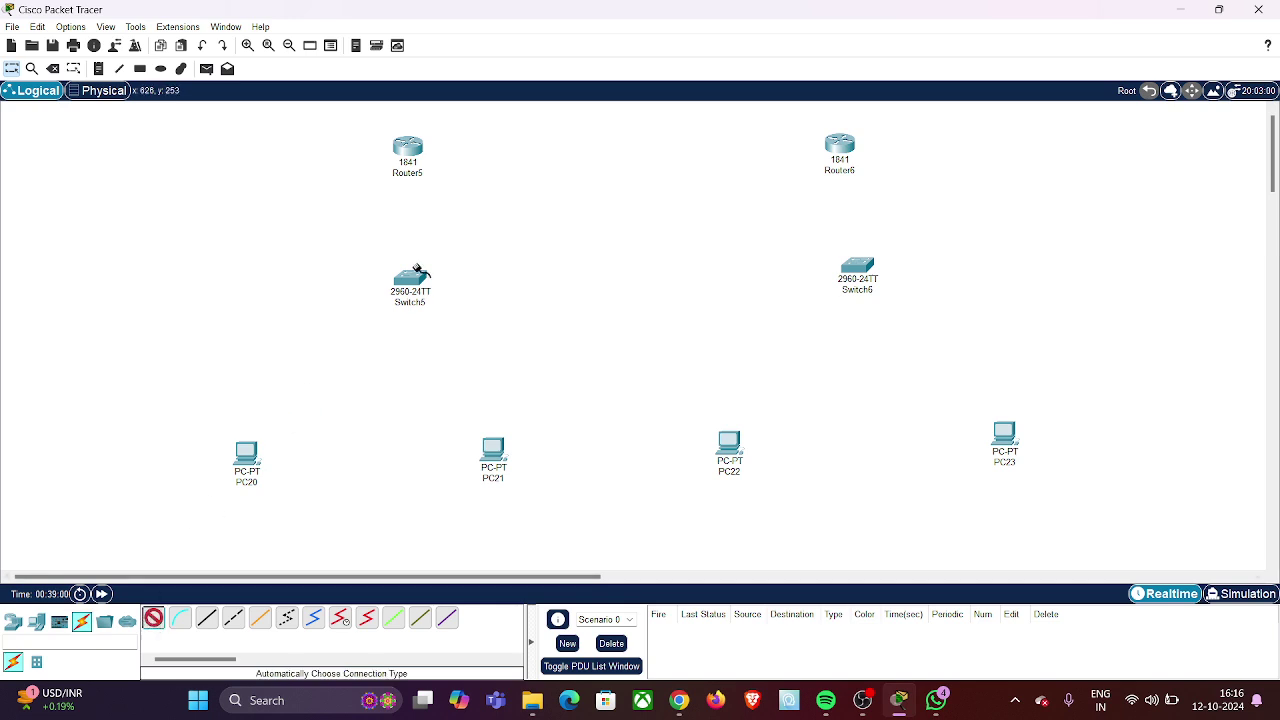
{"action": "left_click", "coordinate": [418, 148]}
{"action": "left_click", "coordinate": [408, 283]}
{"action": "left_click", "coordinate": [408, 283]}
{"action": "left_click", "coordinate": [248, 452]}
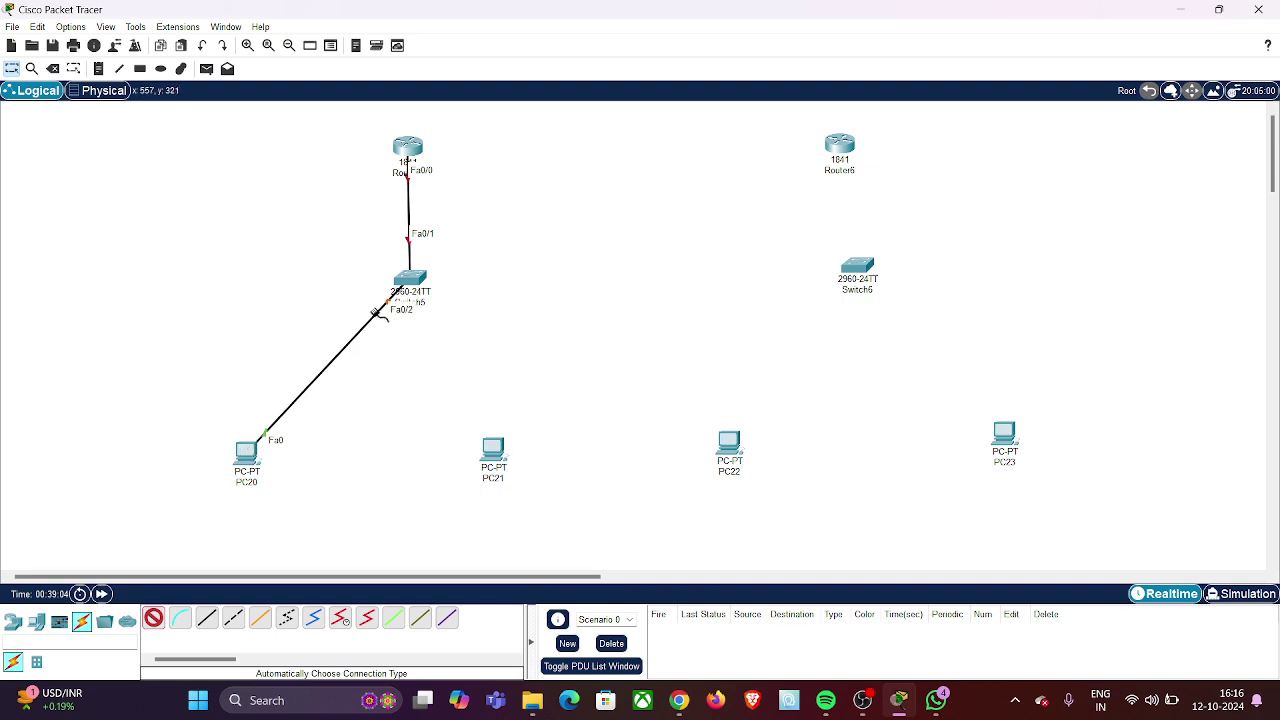
{"action": "left_click", "coordinate": [413, 280]}
{"action": "left_click", "coordinate": [493, 450]}
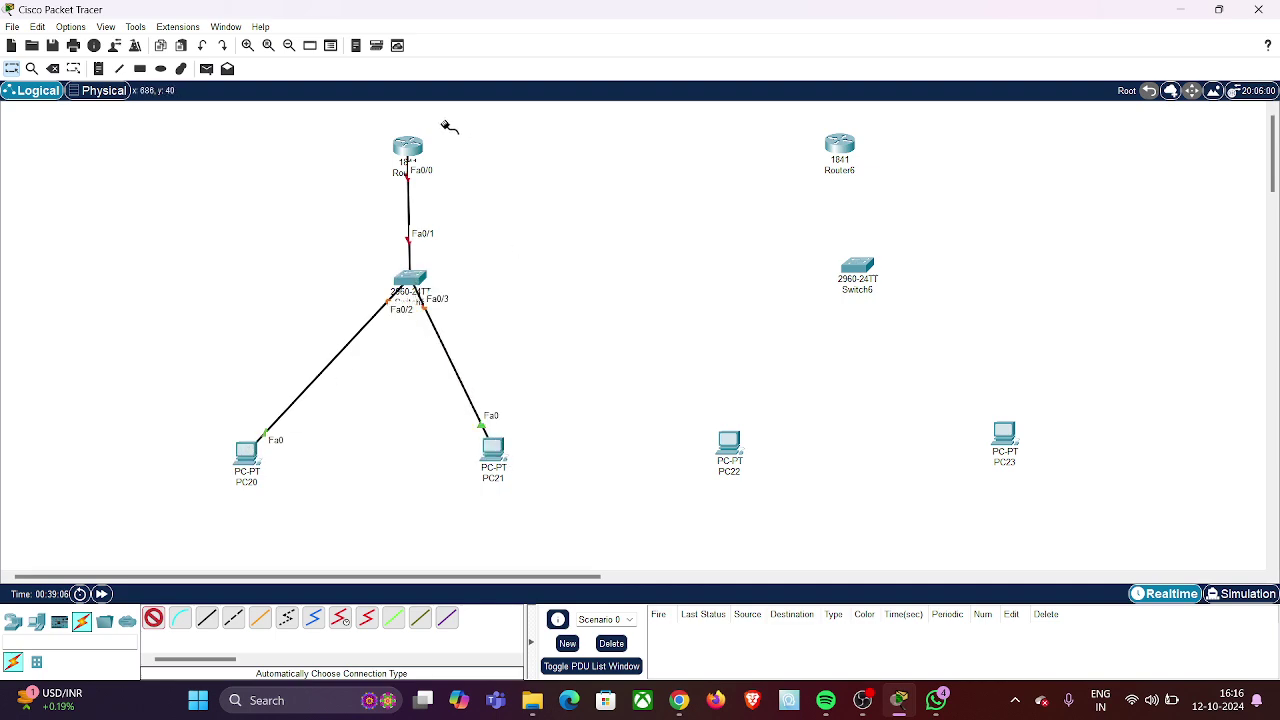
- Cable Router5 to Router6 and Router6 to Switch6 with automatically chosen connections
{"action": "left_click", "coordinate": [405, 145]}
{"action": "left_click", "coordinate": [841, 145]}
{"action": "left_click", "coordinate": [843, 145]}
{"action": "left_click", "coordinate": [857, 268]}
- Cable Switch6 to PC22 and PC23 with automatically chosen connections
{"action": "left_click", "coordinate": [857, 268]}
{"action": "left_click", "coordinate": [730, 442]}
{"action": "left_click", "coordinate": [857, 267]}
{"action": "left_click", "coordinate": [1000, 432]}
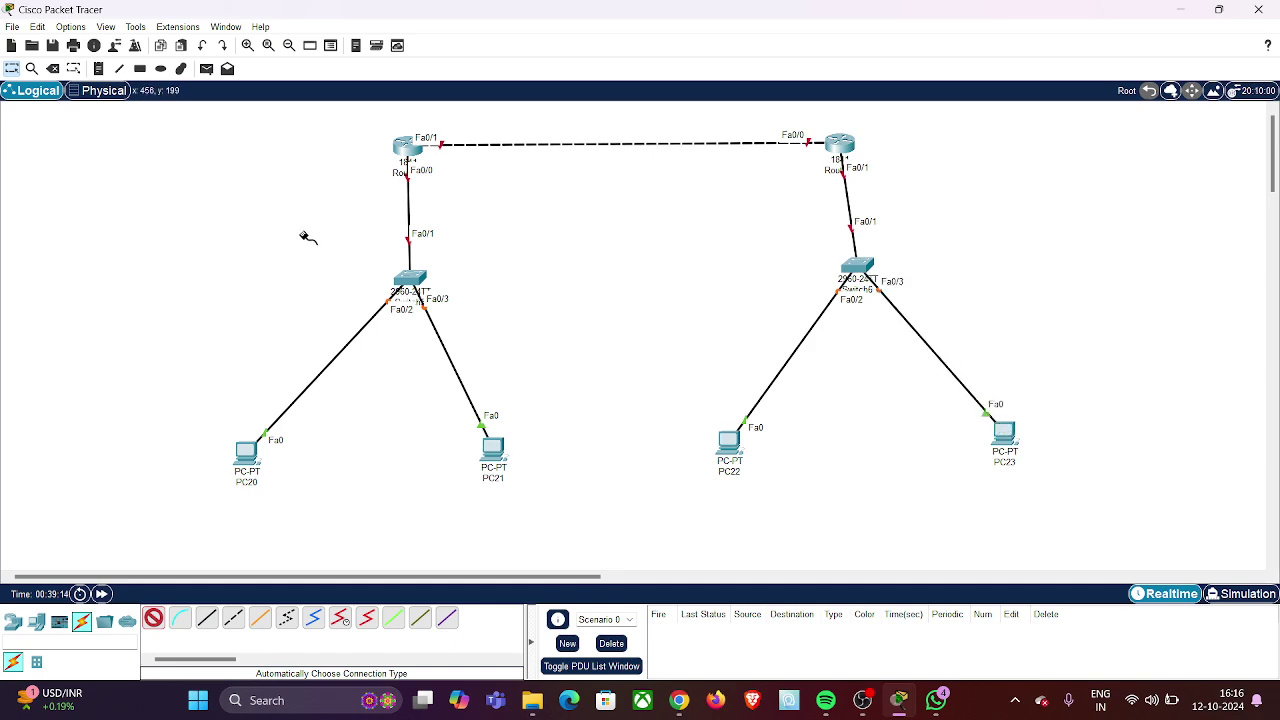
- Add the text notes 192.168.10.2 below PC20 and 1192.168.10.3 below PC21
{"action": "left_click", "coordinate": [98, 68]}
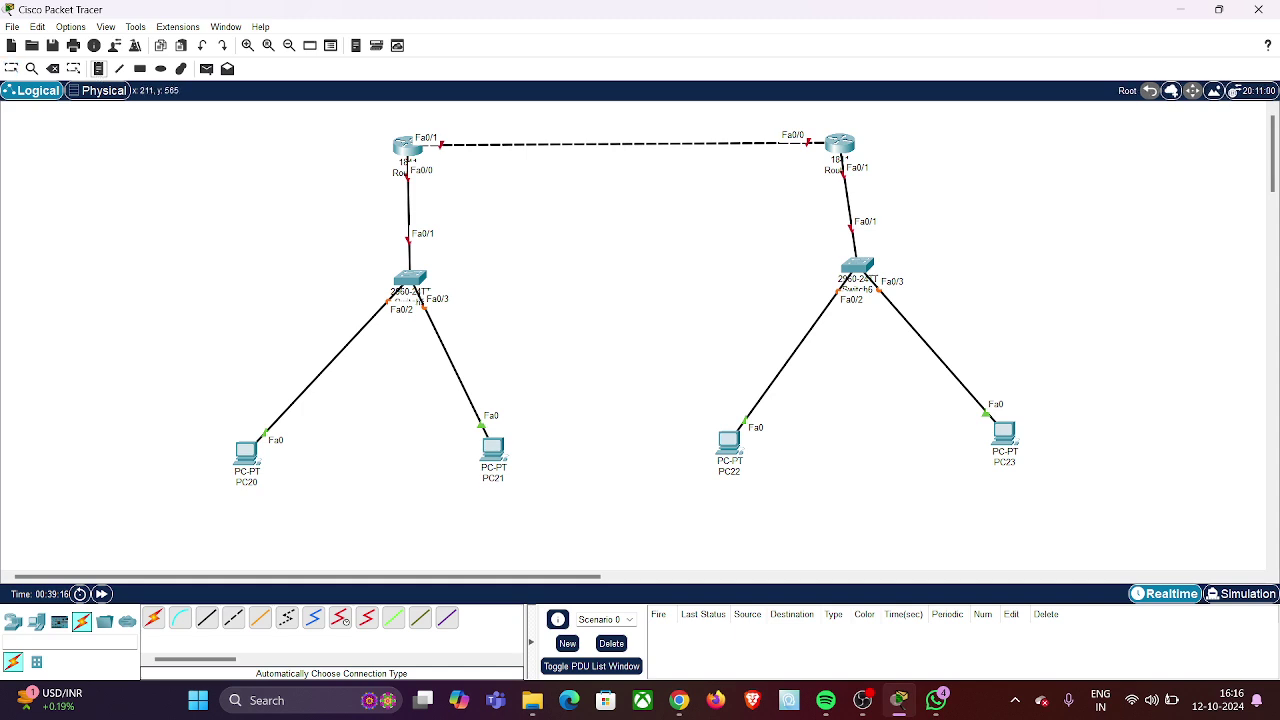
{"action": "left_click", "coordinate": [183, 507]}
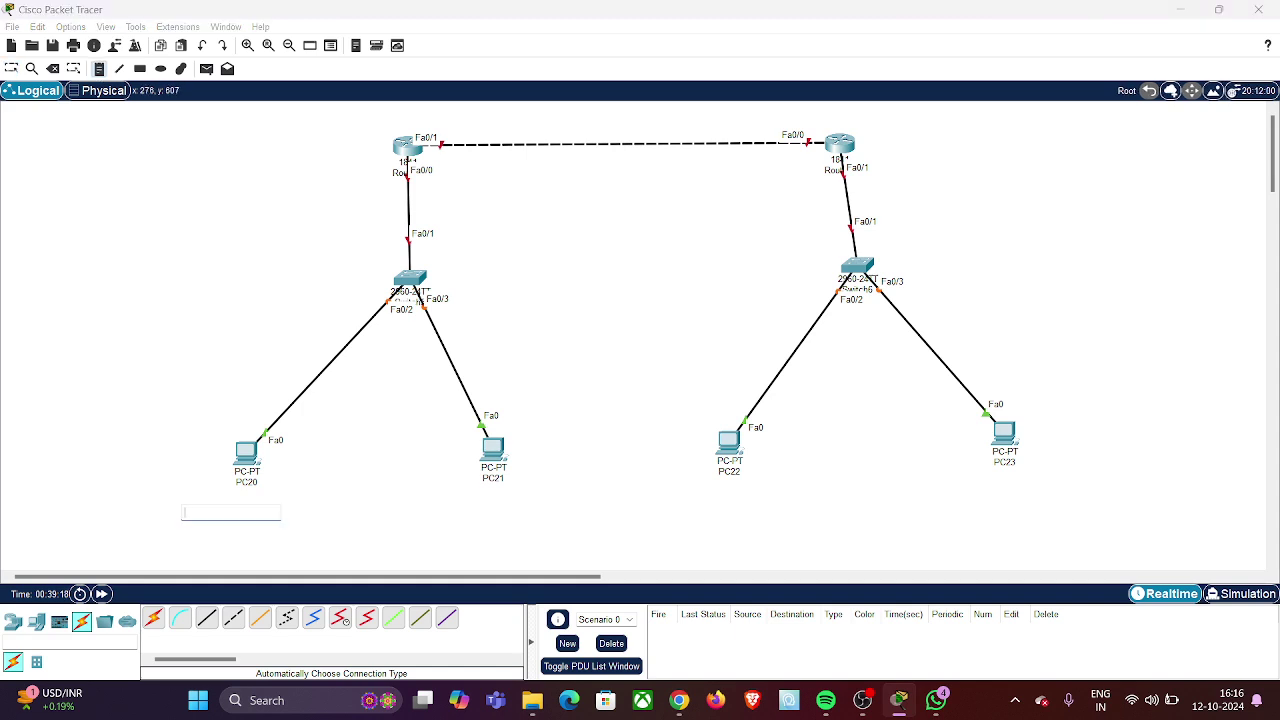
{"action": "type", "text": "192.168.10.2"}
{"action": "left_click", "coordinate": [440, 507]}
{"action": "type", "text": "1"}
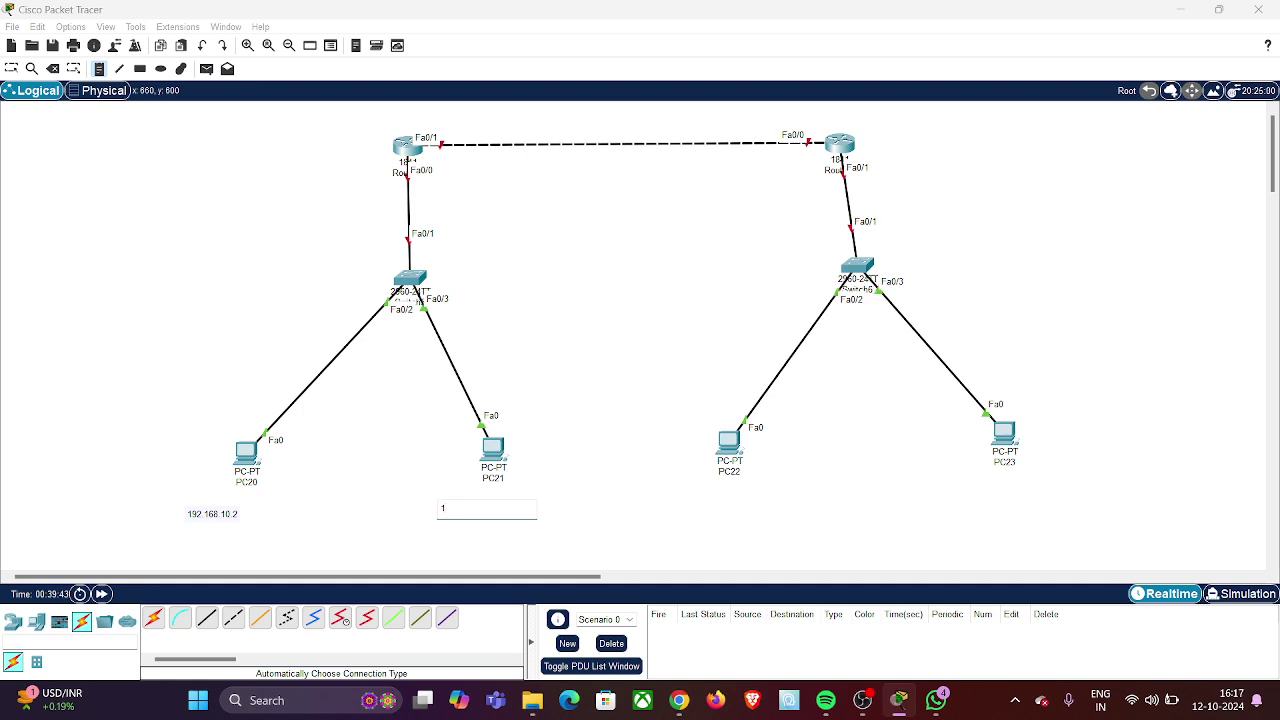
{"action": "type", "text": "192. 168"}
{"action": "type", "text": " 10"}
- Add the text notes 192.168.10.1 beside the Router5–Switch5 link and 172.168.10.1 beside the Router6–Switch6 link
{"action": "left_click", "coordinate": [256, 211]}
{"action": "type", "text": "192.168"}
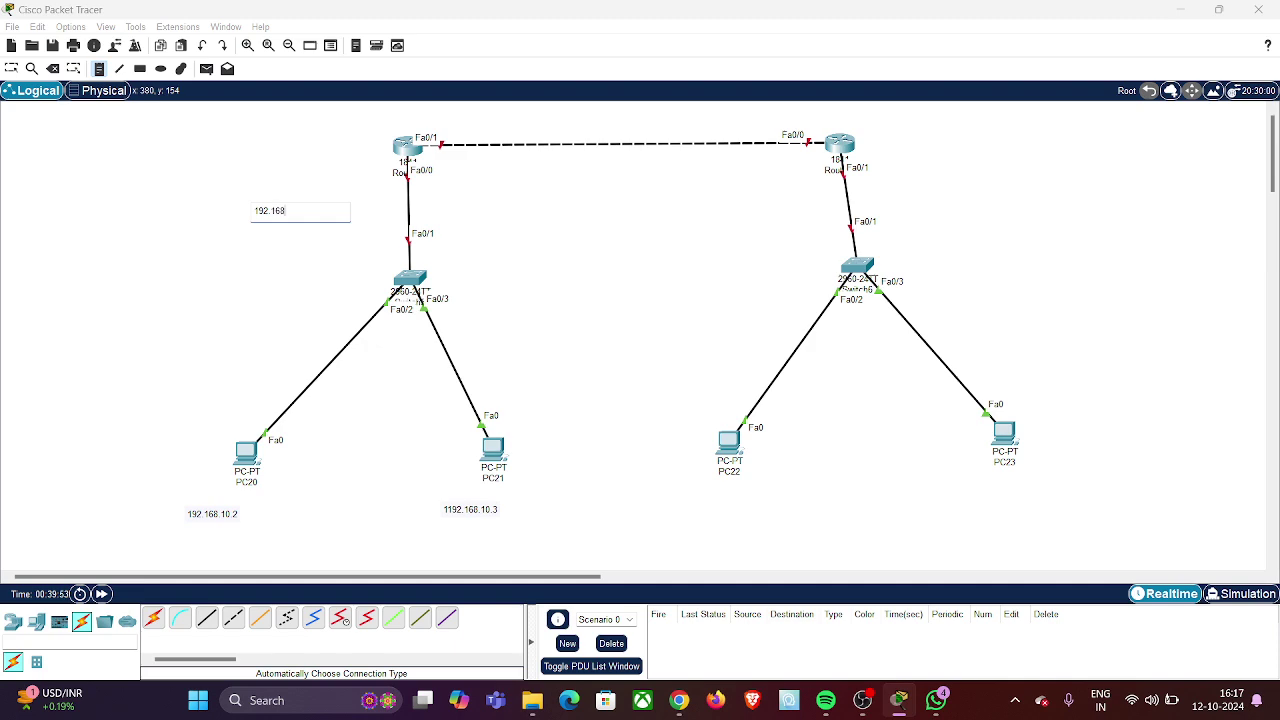
{"action": "type", "text": ".10.1"}
{"action": "left_click", "coordinate": [916, 206]}
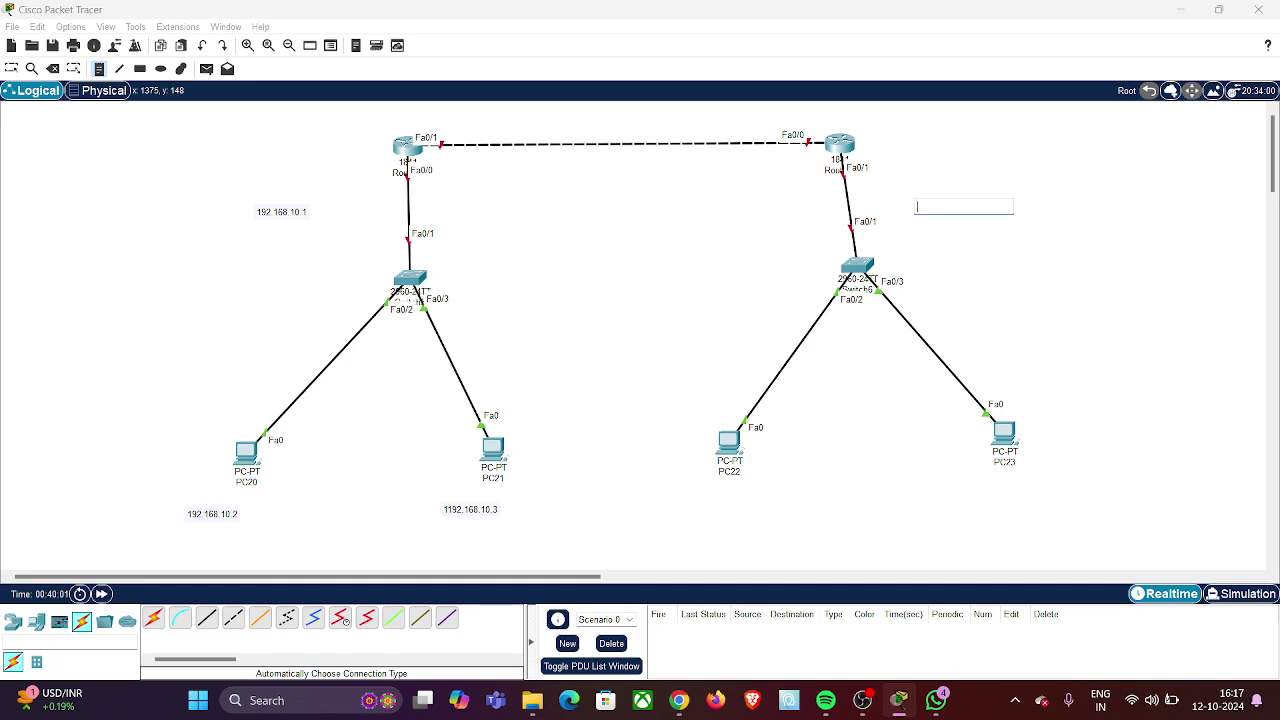
{"action": "type", "text": "172.168.10.1"}
- Add the text notes 172.168.10.2 below PC22 and 172.168.10.3 below PC23
{"action": "left_click", "coordinate": [677, 501]}
{"action": "type", "text": "172.168.1"}
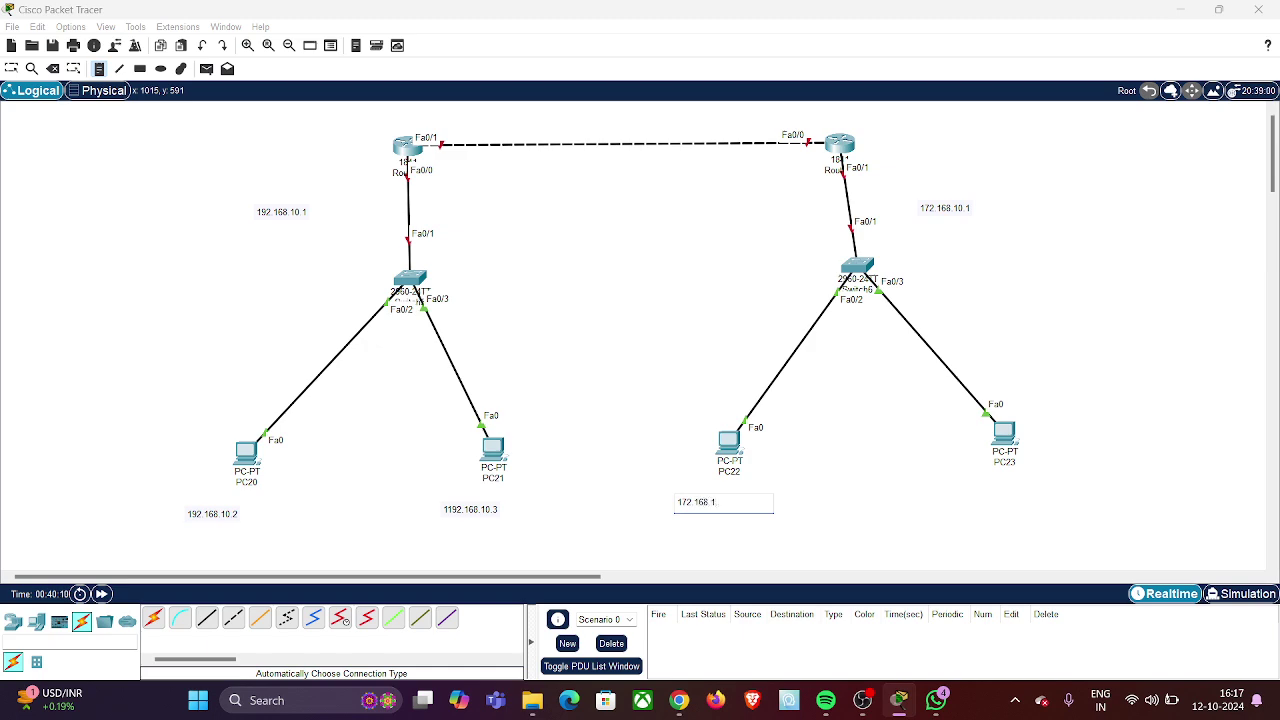
{"action": "type", "text": "0.2"}
{"action": "left_click", "coordinate": [946, 482]}
{"action": "type", "text": "172.168"}
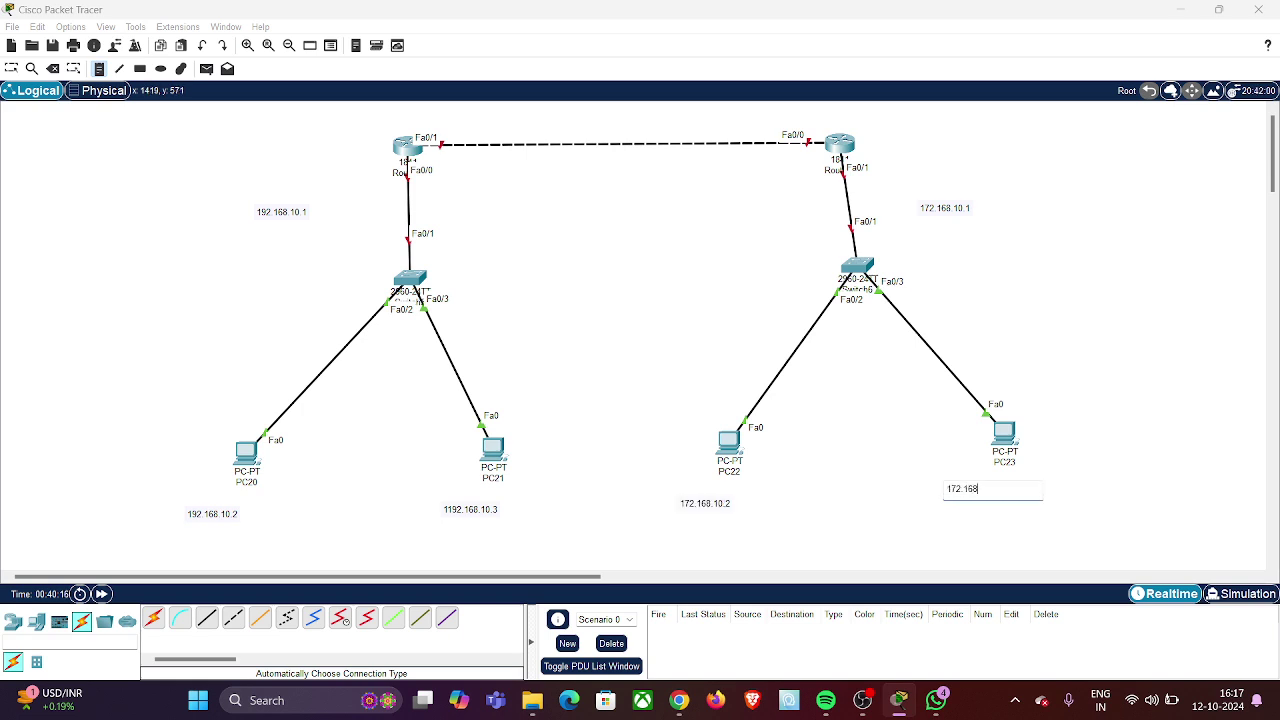
{"action": "type", "text": ".10.3"}
{"action": "key", "text": "Escape"}
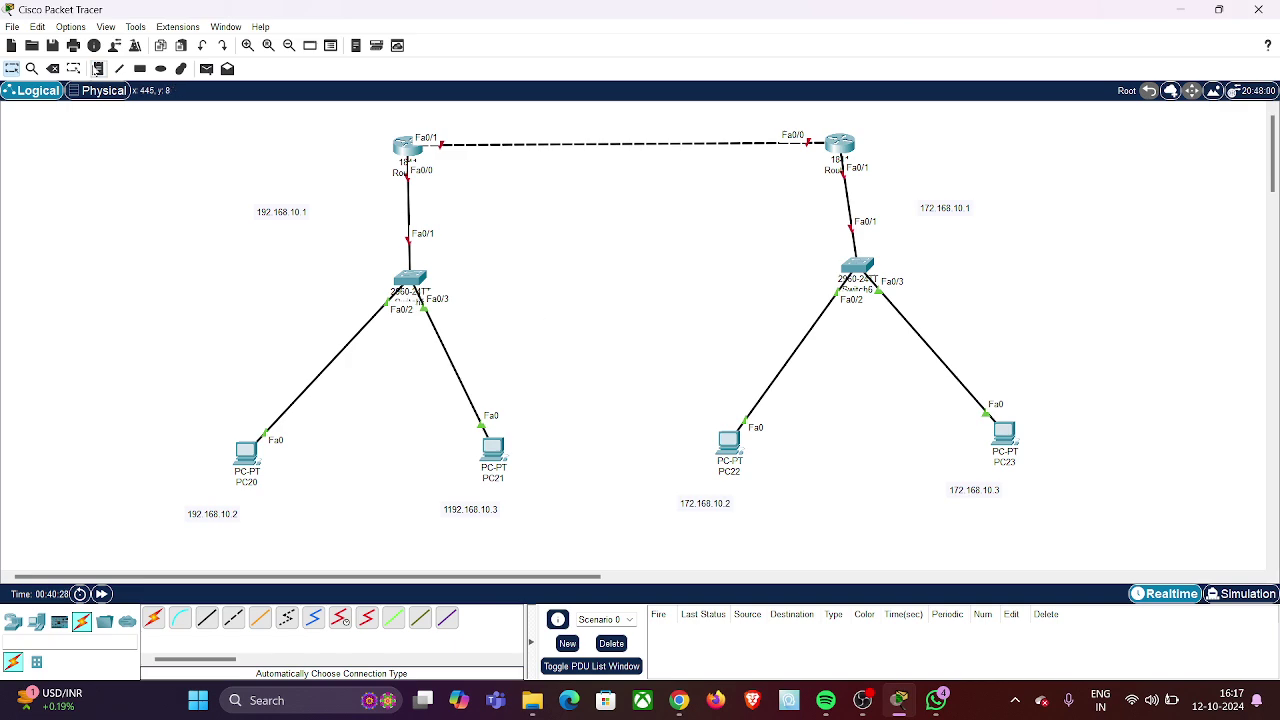
- Add the title note "rRIP =ROUTING INFORMATION PROTOCOL USING GUI" in the free area beside Router5
{"action": "left_click", "coordinate": [97, 72]}
{"action": "left_click", "coordinate": [30, 158]}
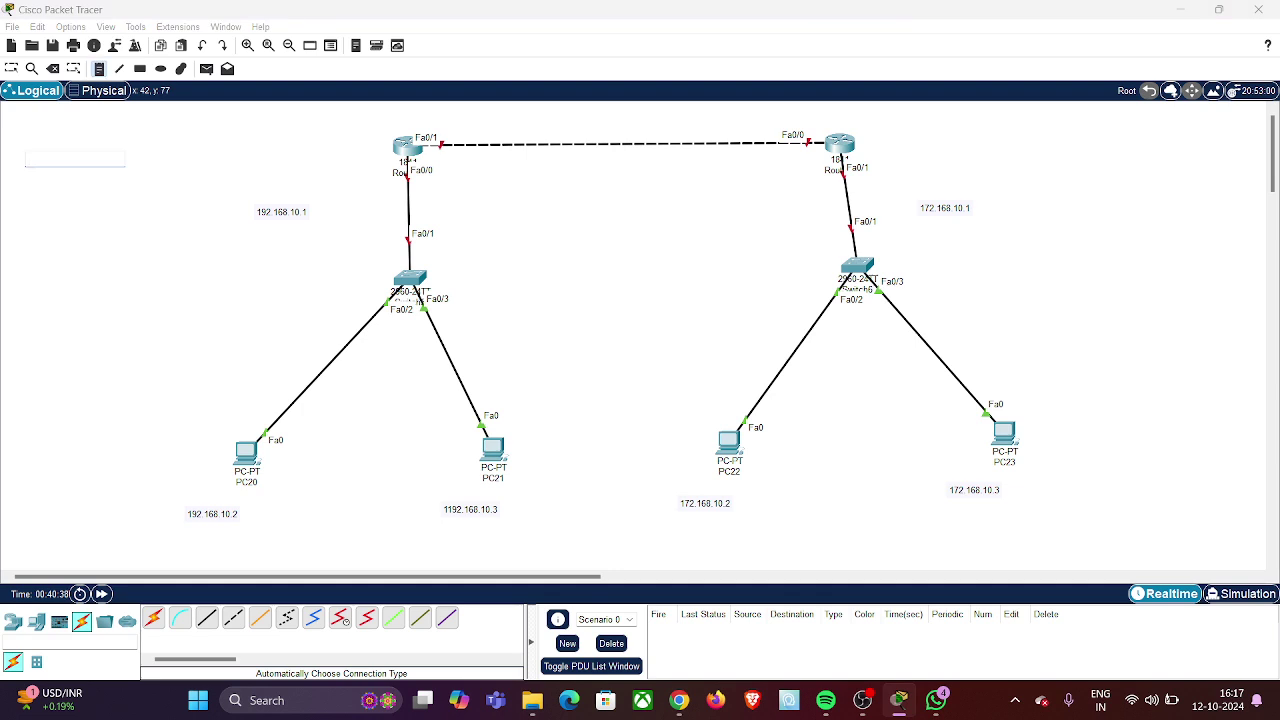
{"action": "type", "text": "f"}
{"action": "type", "text": "RIP"}
{"action": "type", "text": " =ROU"}
{"action": "type", "text": "TING IN"}
{"action": "type", "text": "FORMA"}
{"action": "type", "text": "TIO"}
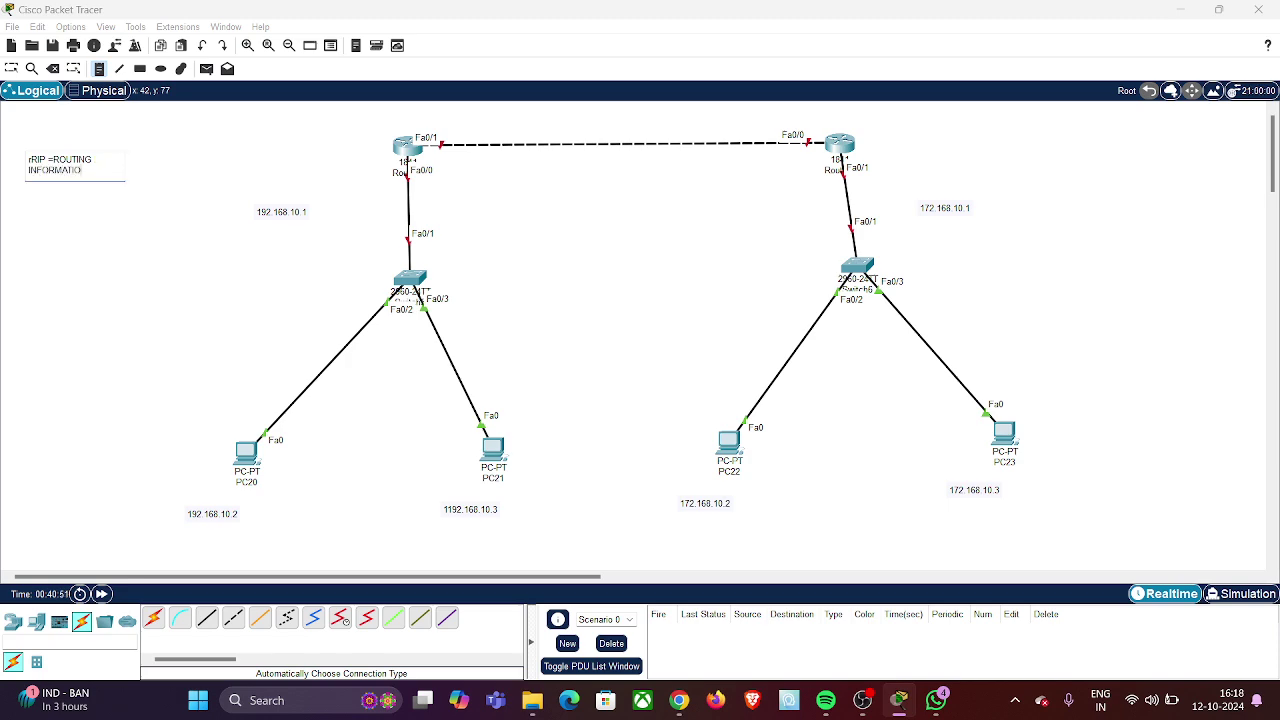
{"action": "type", "text": "N PROTOCOL USING GUI"}
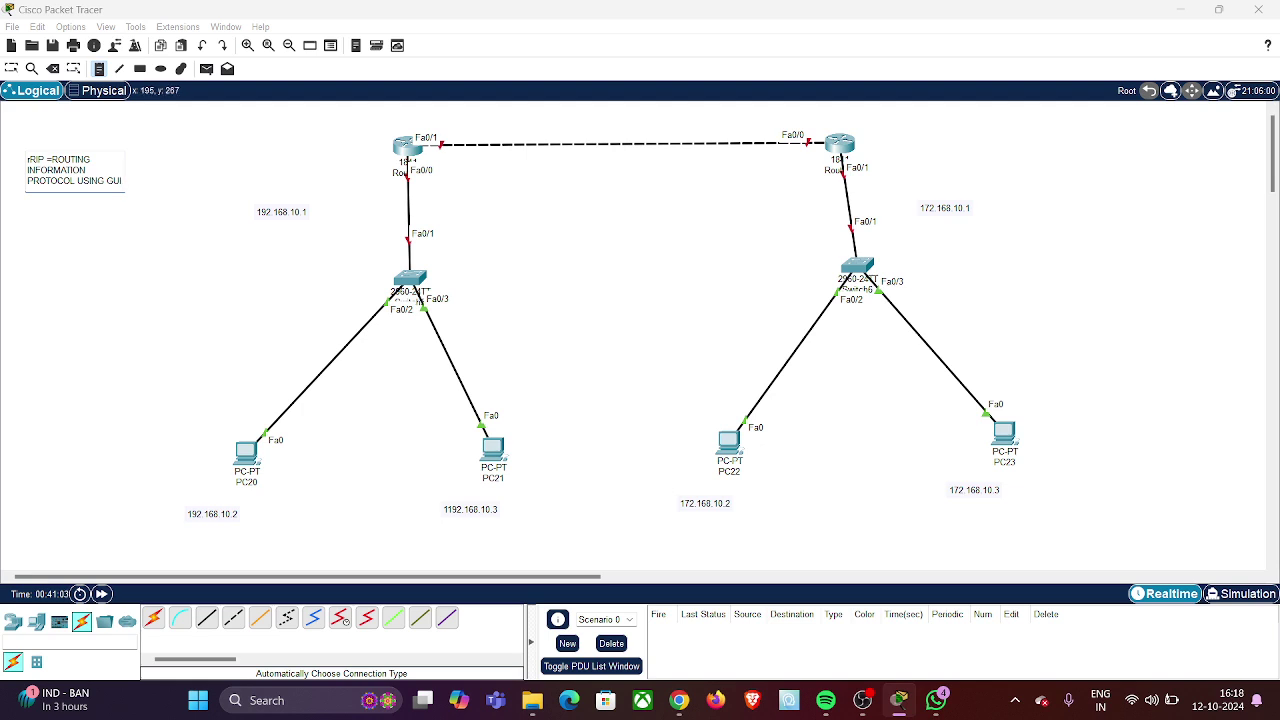
{"action": "left_click", "coordinate": [130, 278]}
{"action": "key", "text": "Escape"}
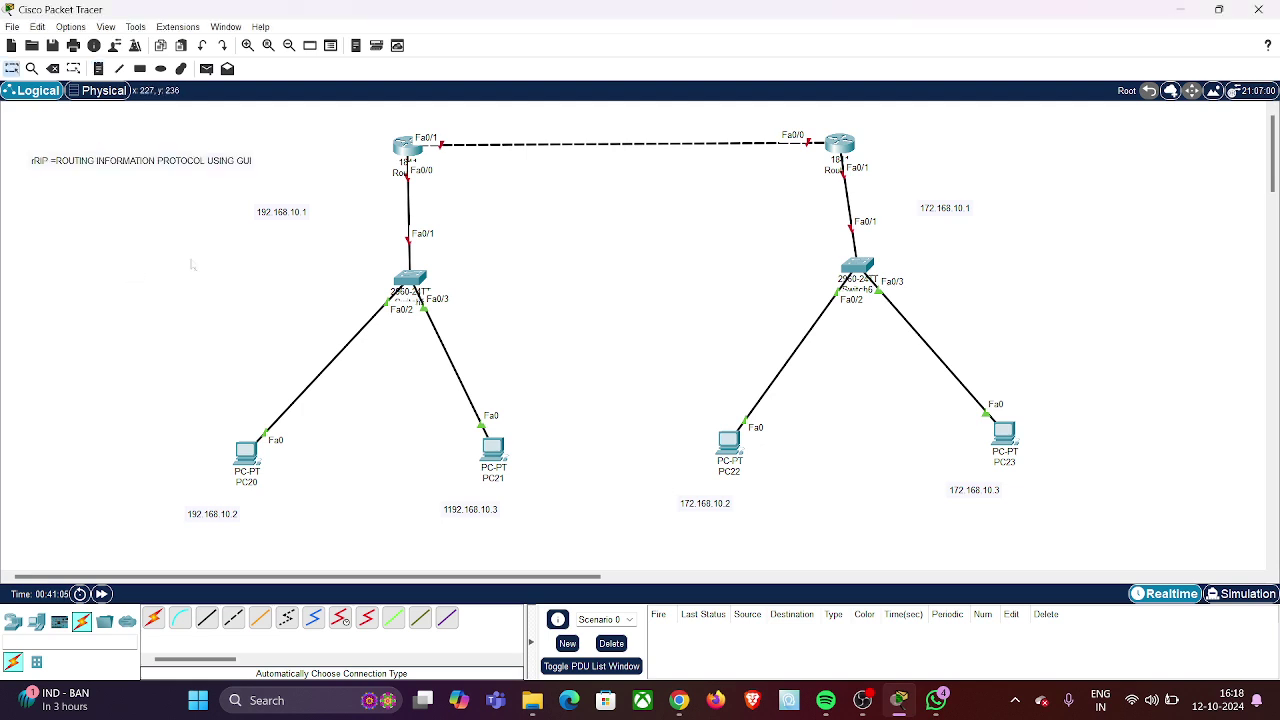
- In PC20's IP configuration, set the static IPv4 address to 192.168.10.2 with subnet mask 255.255.255.0
{"action": "left_click", "coordinate": [247, 452]}
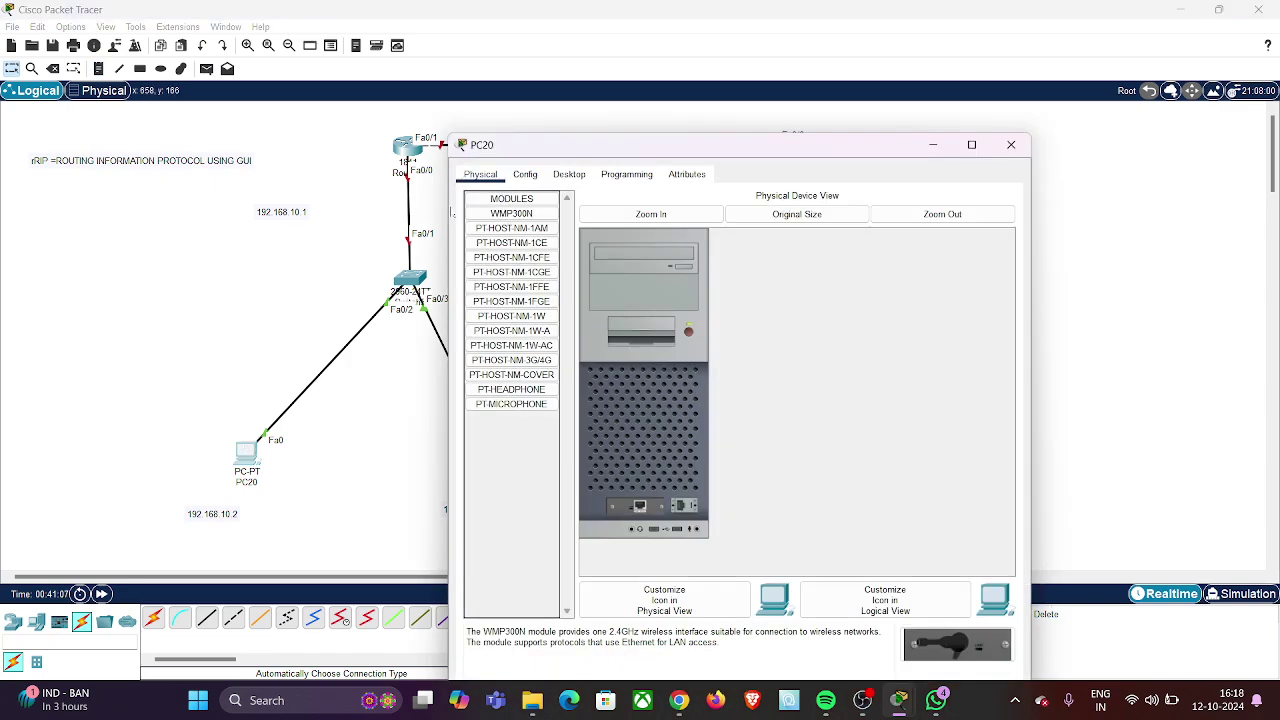
{"action": "left_click", "coordinate": [569, 174]}
{"action": "left_click", "coordinate": [518, 226]}
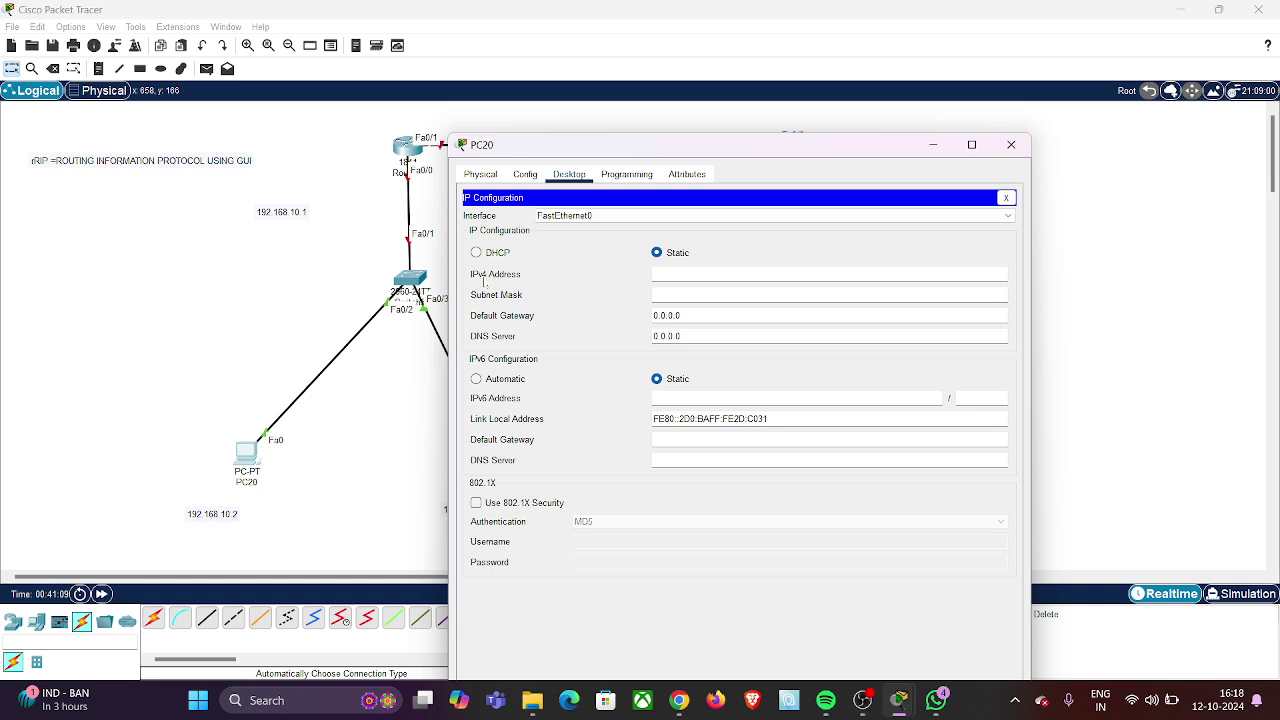
{"action": "type", "text": "192"}
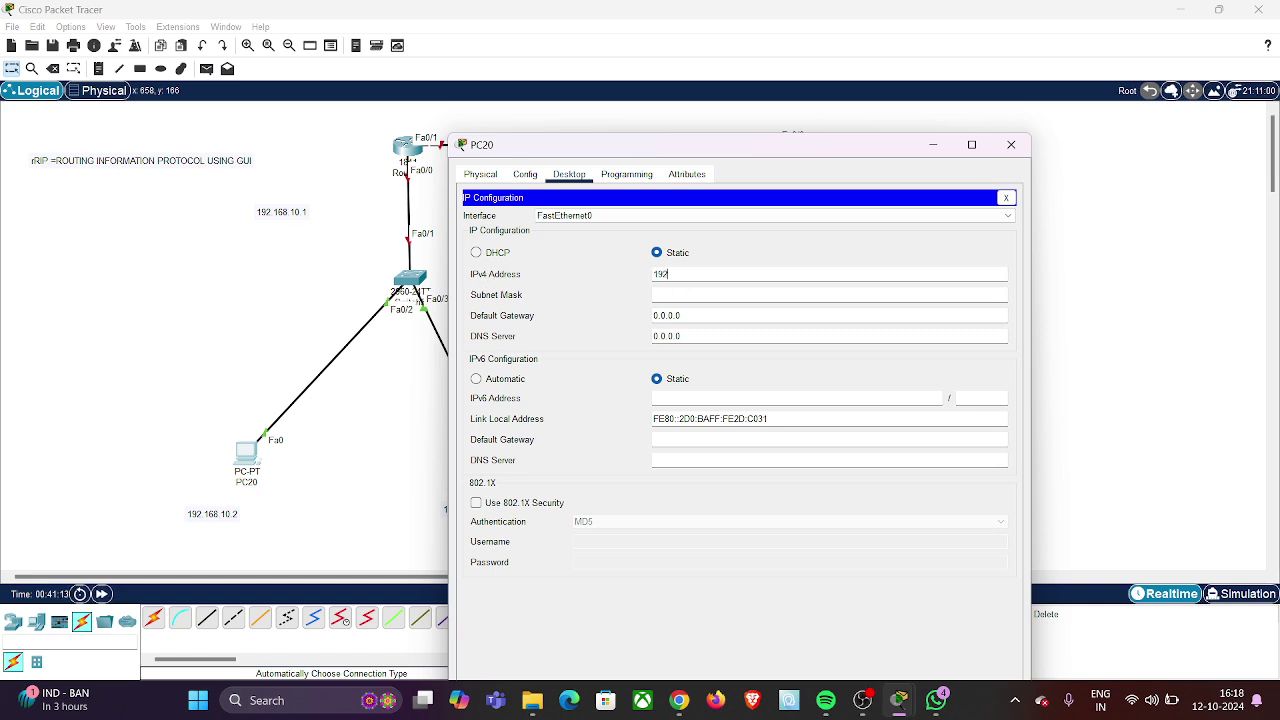
{"action": "type", "text": "3"}
{"action": "key", "text": "BackSpace"}
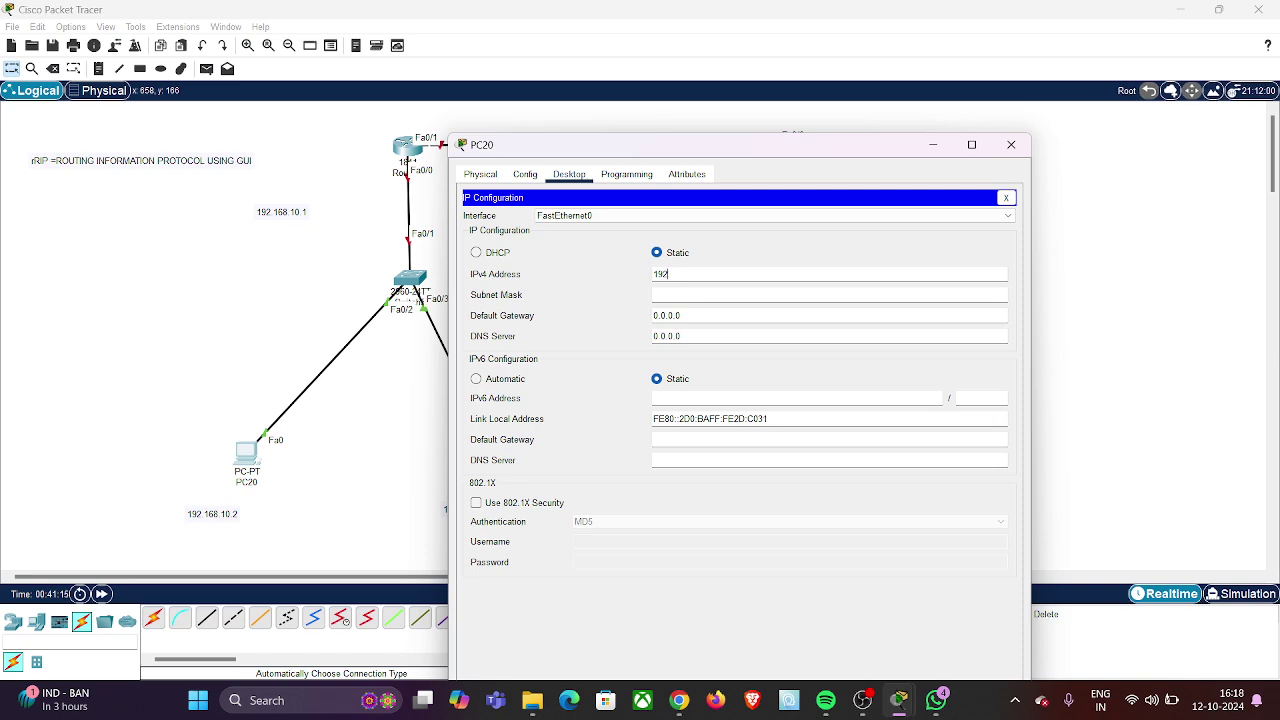
{"action": "type", "text": ".168.10.2"}
{"action": "key", "text": "Tab"}
- Set PC20's default gateway to 192.168.10.1 and close its configuration window
{"action": "key", "text": "Tab"}
{"action": "key", "text": "BackSpace"}
{"action": "key", "text": "BackSpace"}
{"action": "key", "text": "BackSpace"}
{"action": "key", "text": "BackSpace"}
{"action": "key", "text": "BackSpace"}
{"action": "key", "text": "BackSpace"}
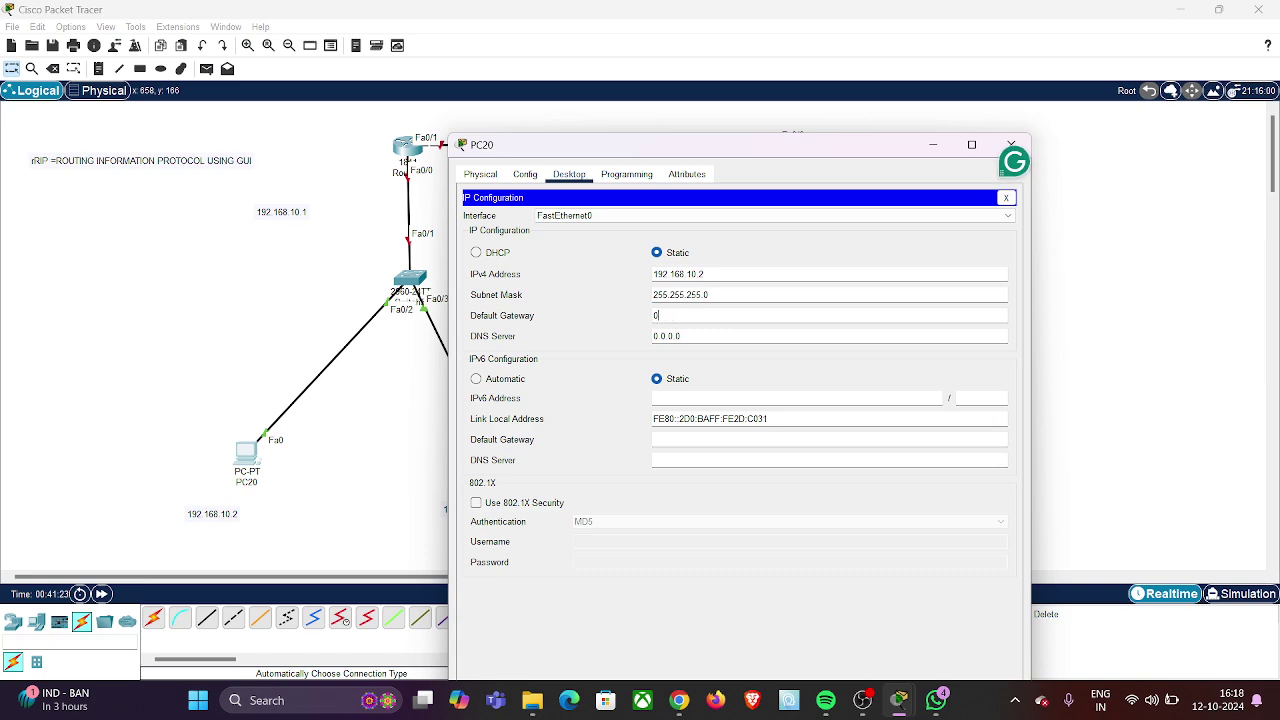
{"action": "key", "text": "BackSpace"}
{"action": "type", "text": "192.168.10.1"}
{"action": "left_click", "coordinate": [661, 315]}
{"action": "key", "text": "BackSpace"}
{"action": "type", "text": "9"}
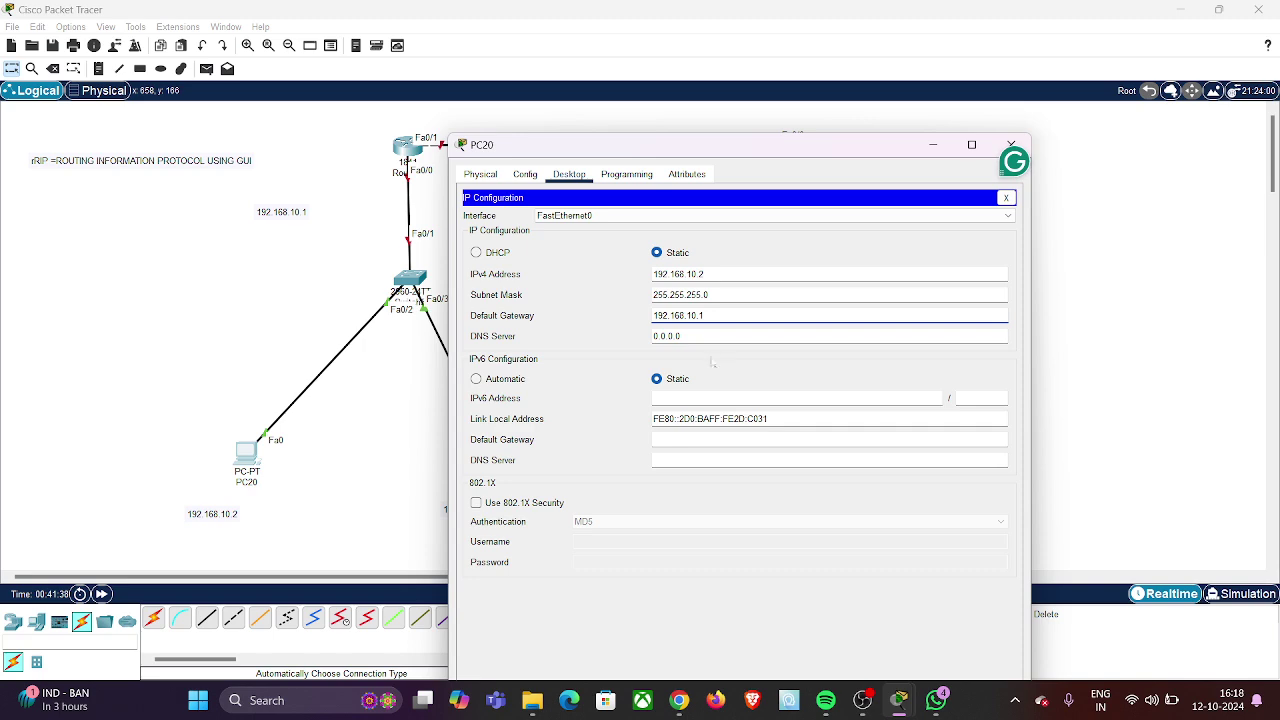
{"action": "left_click", "coordinate": [643, 320]}
{"action": "left_click", "coordinate": [1010, 146]}
- In PC21's IP configuration, set the static IPv4 address to 192.168.10.3 with subnet mask 255.255.255.0
{"action": "left_click", "coordinate": [493, 448]}
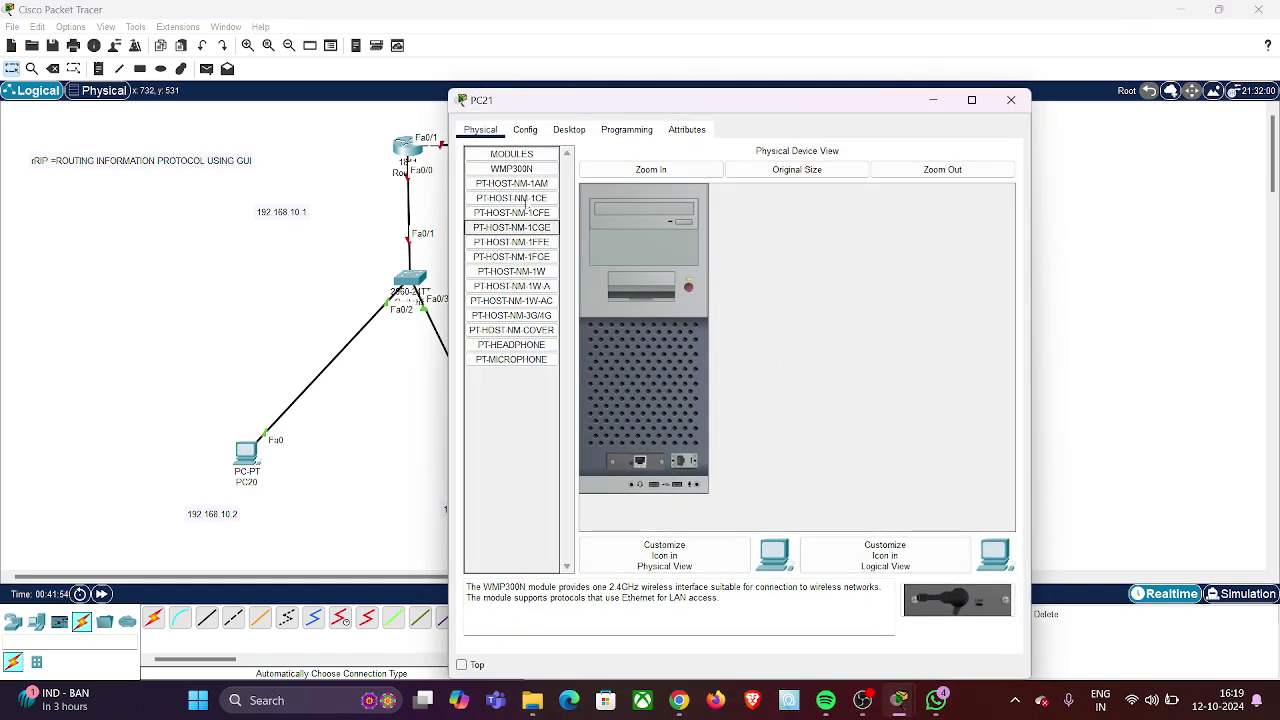
{"action": "left_click", "coordinate": [569, 130]}
{"action": "left_click", "coordinate": [516, 183]}
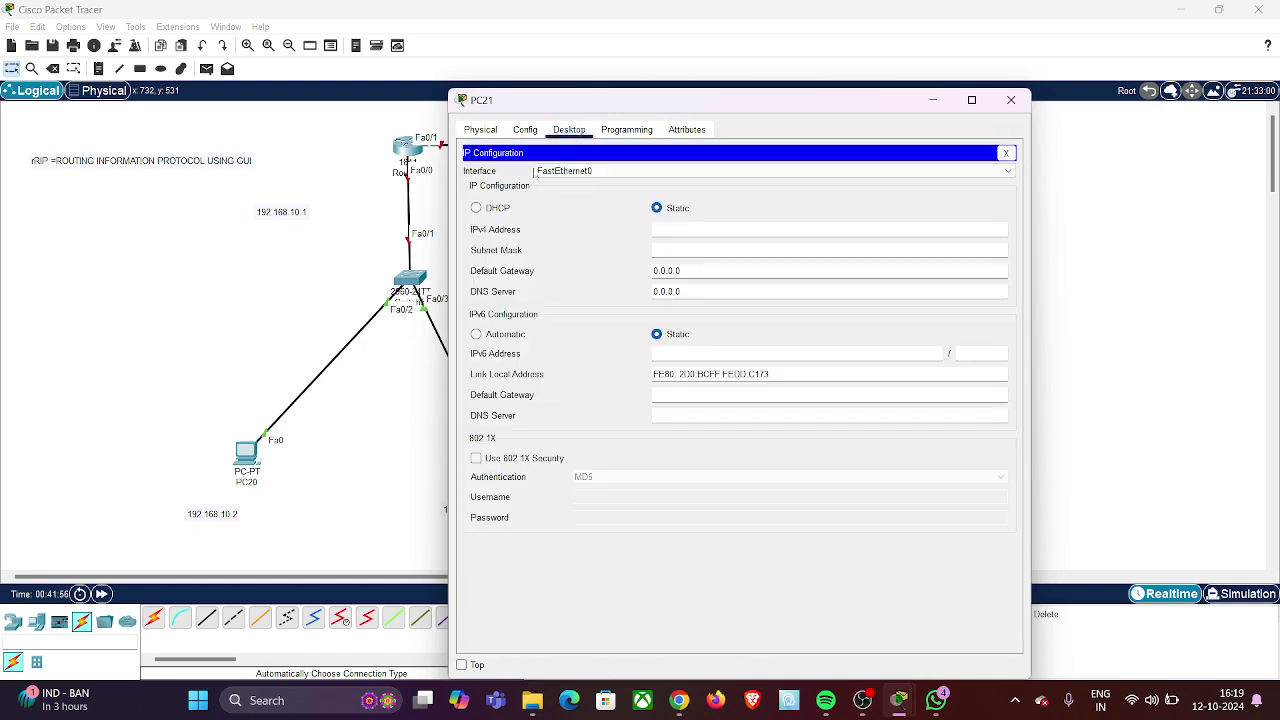
{"action": "type", "text": "192.168.10."}
- Set PC21's default gateway to 192.168.10.1 and close its configuration window
{"action": "left_click", "coordinate": [696, 268]}
{"action": "key", "text": "BackSpace"}
{"action": "key", "text": "BackSpace"}
{"action": "key", "text": "BackSpace"}
{"action": "key", "text": "BackSpace"}
{"action": "key", "text": "BackSpace"}
{"action": "key", "text": "BackSpace"}
{"action": "key", "text": "BackSpace"}
{"action": "type", "text": "1"}
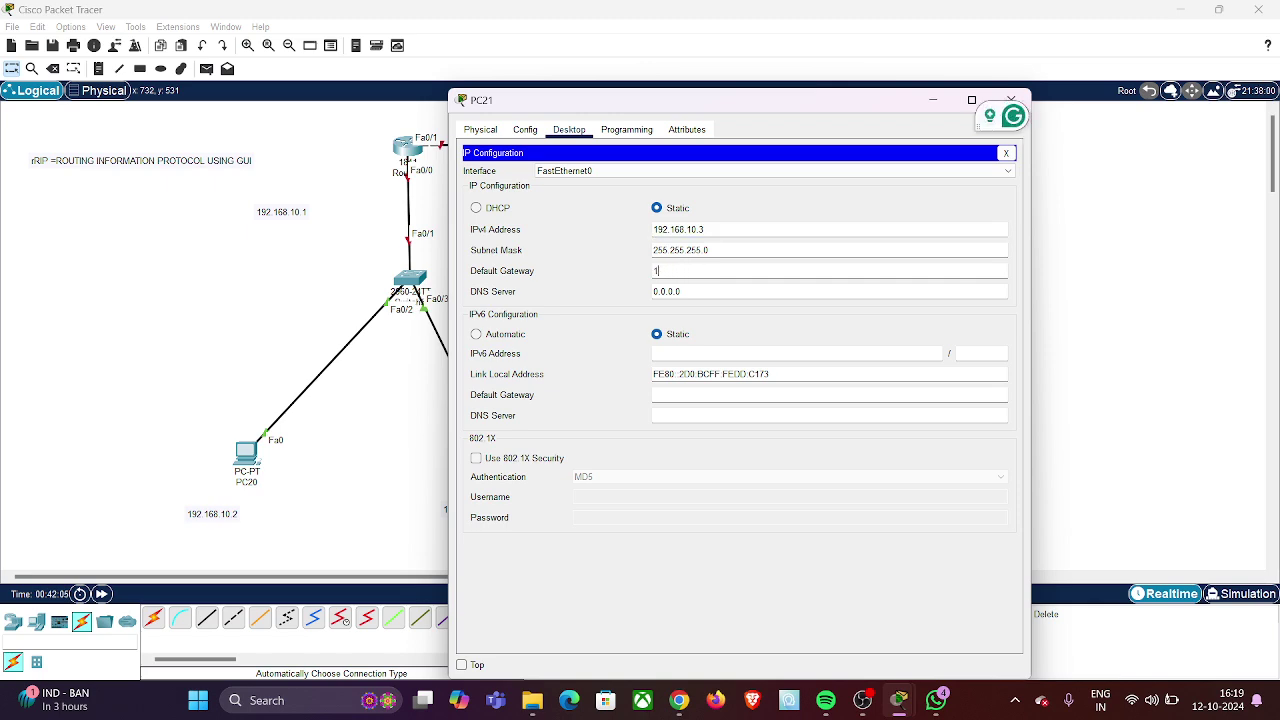
{"action": "type", "text": "92.168"}
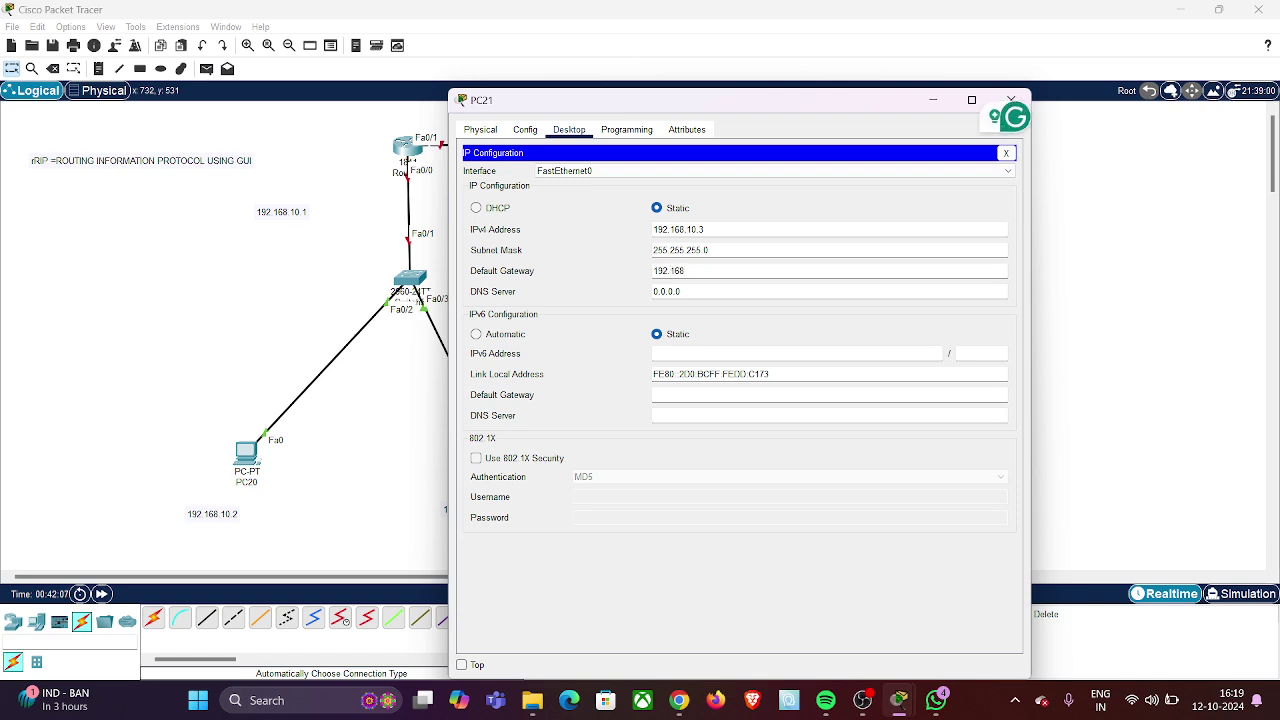
{"action": "type", "text": ".10.1"}
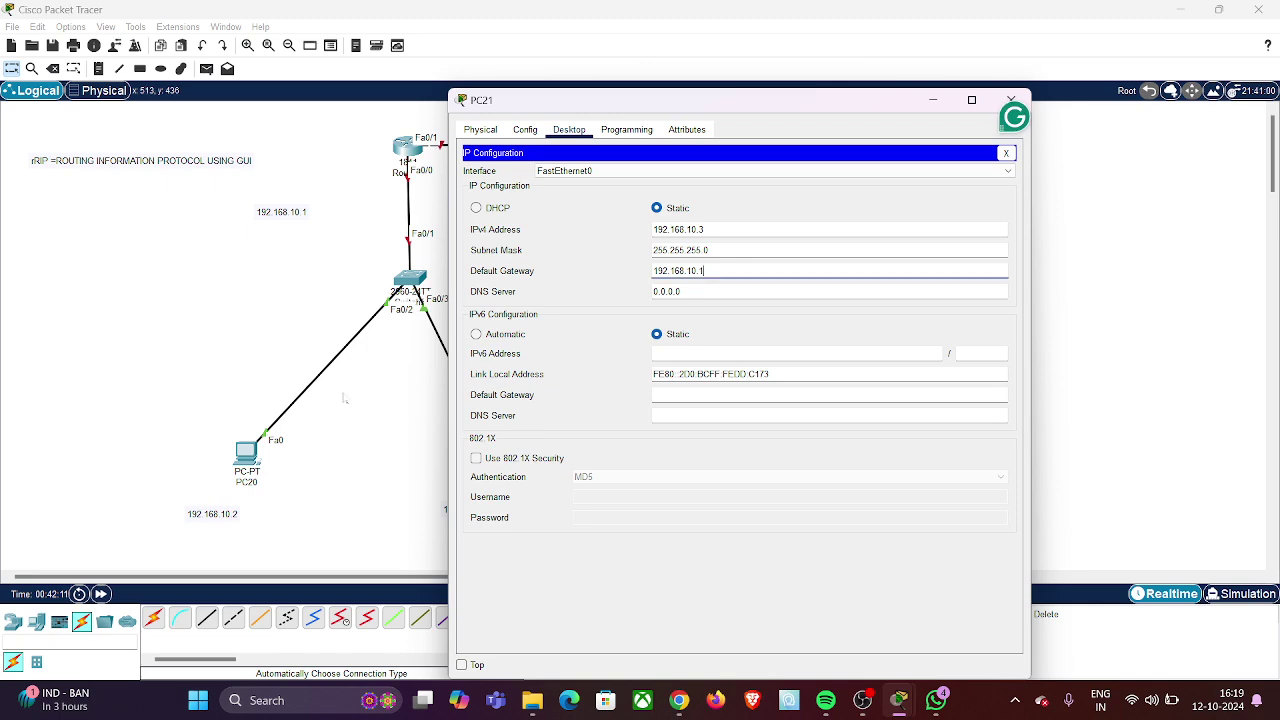
{"action": "left_click", "coordinate": [343, 399]}
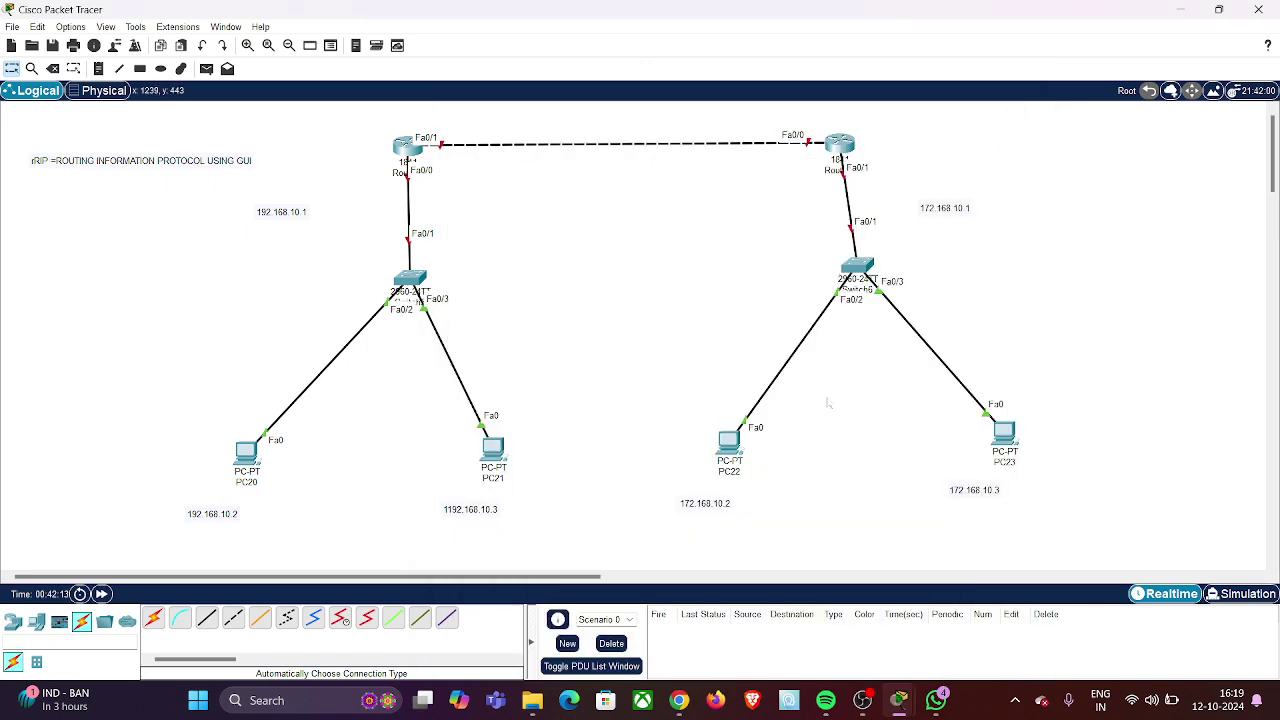
- In PC22's IP configuration, set the static IPv4 address to 172.168.10.2 with subnet mask 255.255.0.0
{"action": "left_click", "coordinate": [736, 446]}
{"action": "left_click", "coordinate": [569, 174]}
{"action": "left_click", "coordinate": [528, 225]}
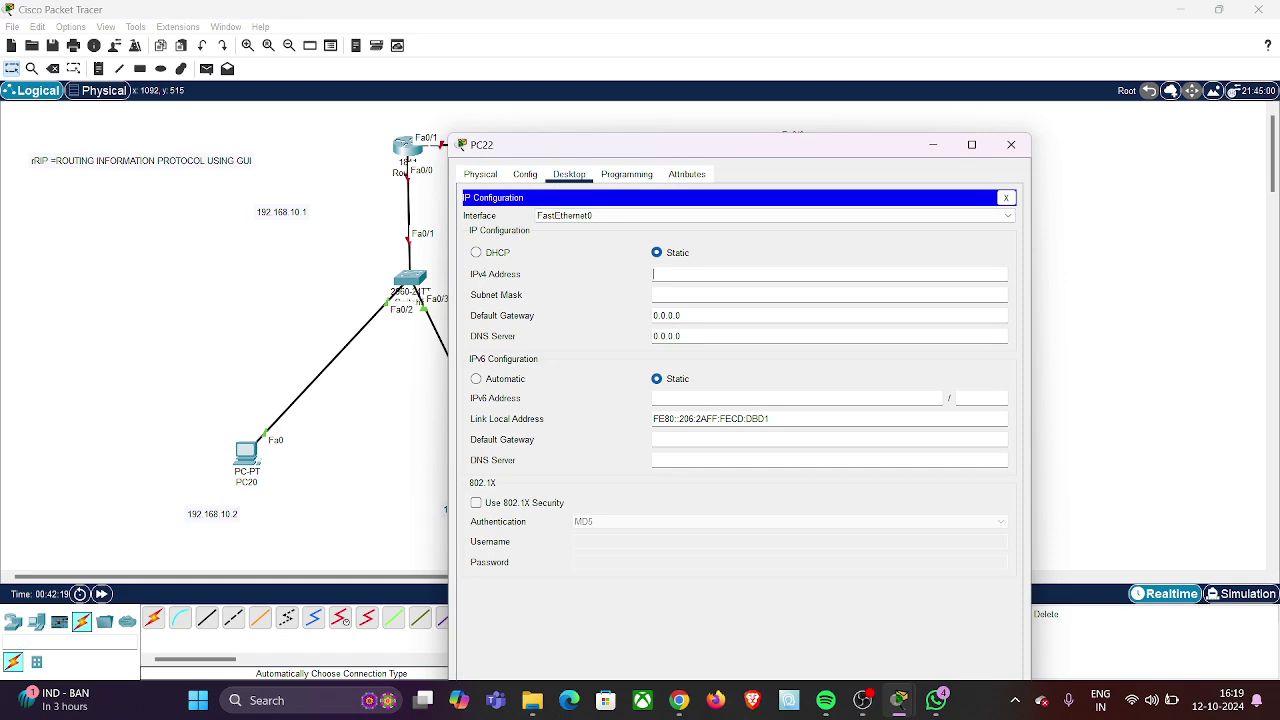
{"action": "type", "text": "172.168.10.2"}
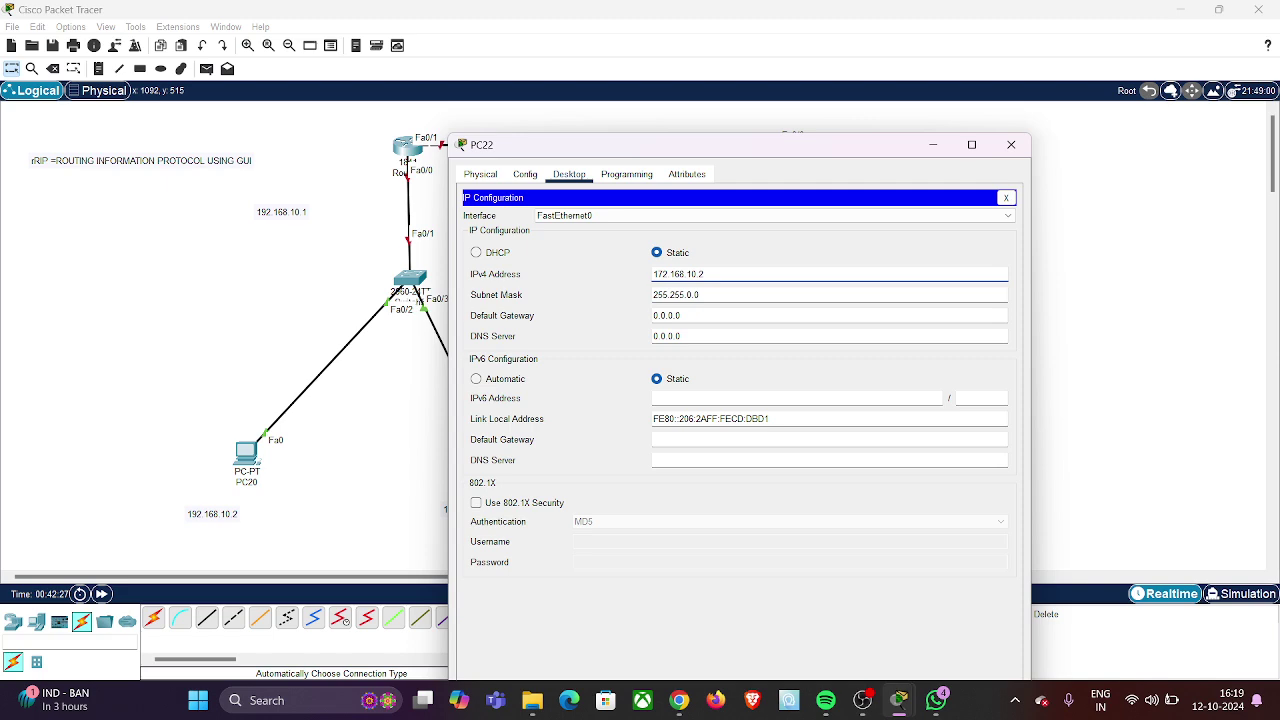
- Set PC22's default gateway to 172.168.10.1 and close its configuration window
{"action": "left_click", "coordinate": [684, 315]}
{"action": "key", "text": "BackSpace"}
{"action": "key", "text": "BackSpace"}
{"action": "key", "text": "BackSpace"}
{"action": "key", "text": "BackSpace"}
{"action": "key", "text": "BackSpace"}
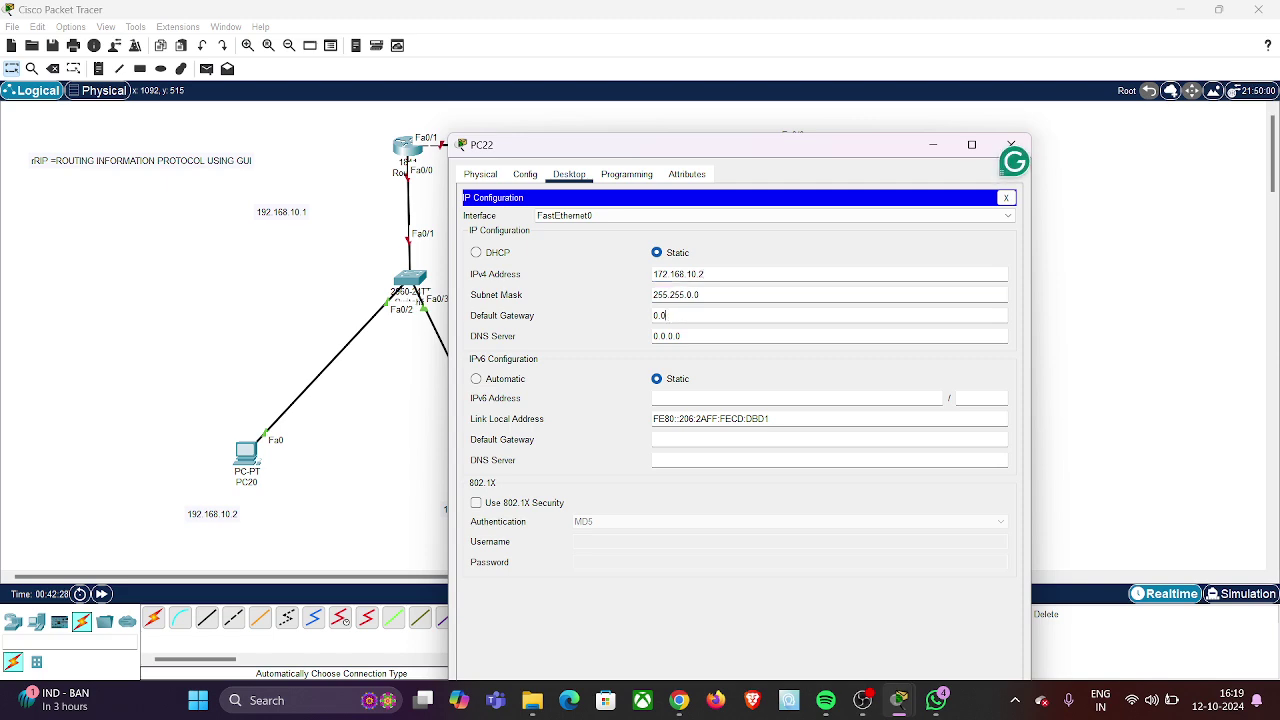
{"action": "key", "text": "BackSpace"}
{"action": "key", "text": "BackSpace"}
{"action": "type", "text": "172"}
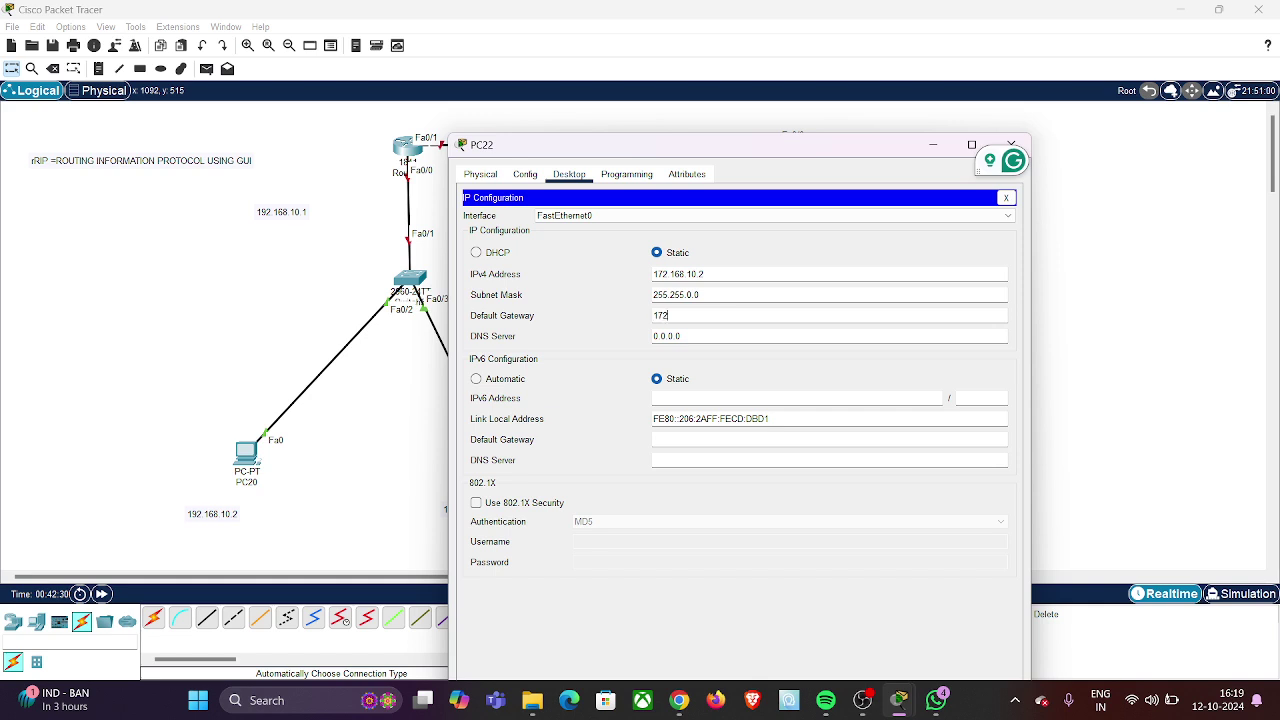
{"action": "type", "text": ".168"}
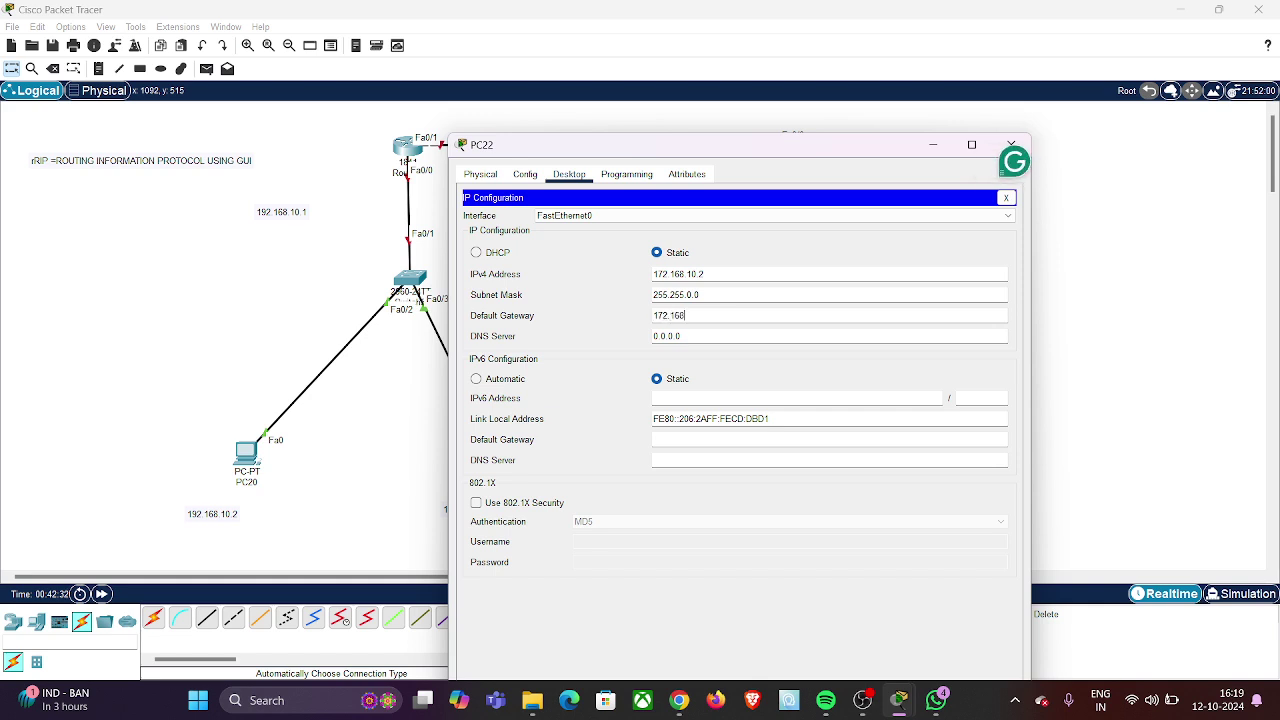
{"action": "type", "text": ".10.1"}
{"action": "left_click", "coordinate": [1011, 144]}
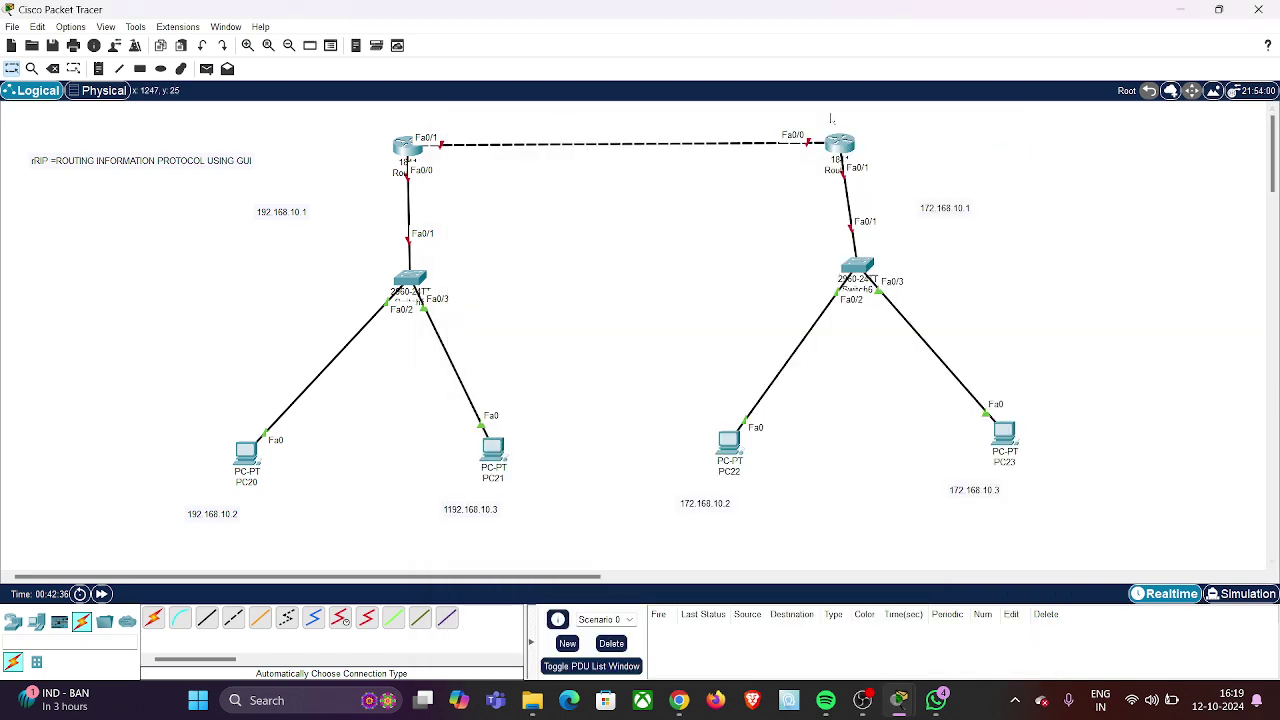
- In PC23's IP configuration, set the static IPv4 address to 172.168.10.3 with subnet mask 255.255.0.0
{"action": "left_click", "coordinate": [1003, 432]}
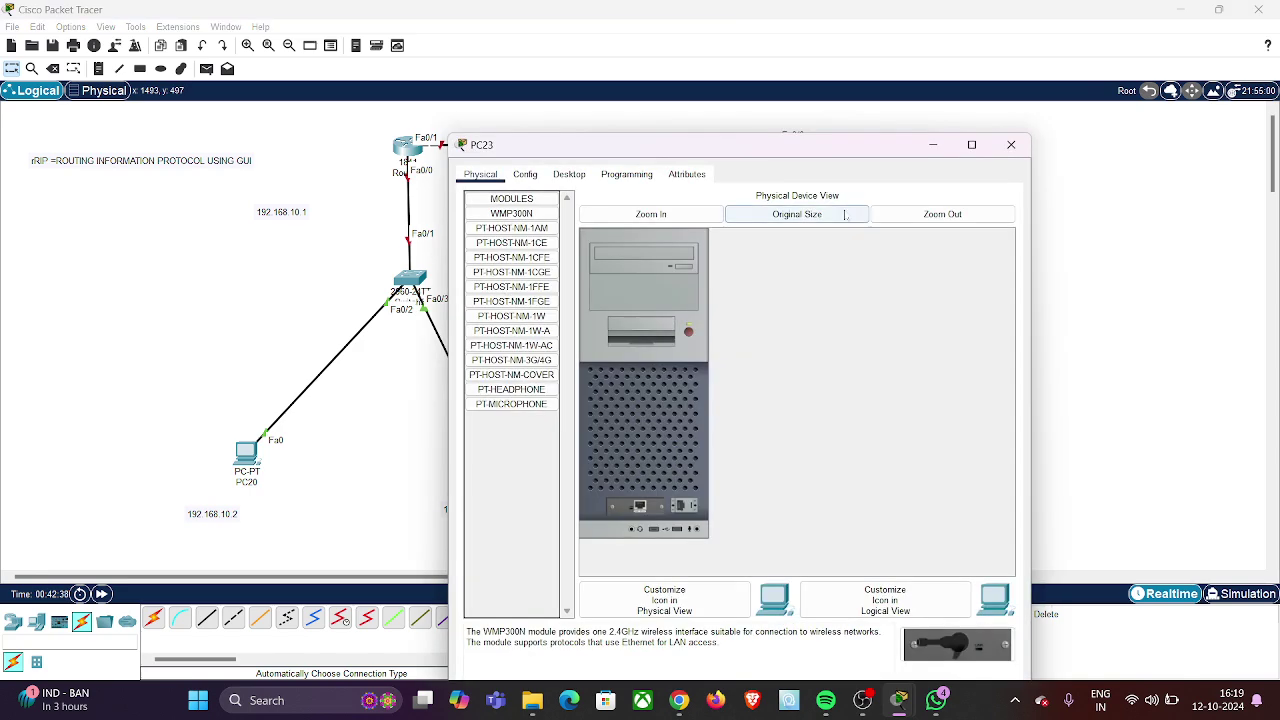
{"action": "left_click", "coordinate": [569, 176]}
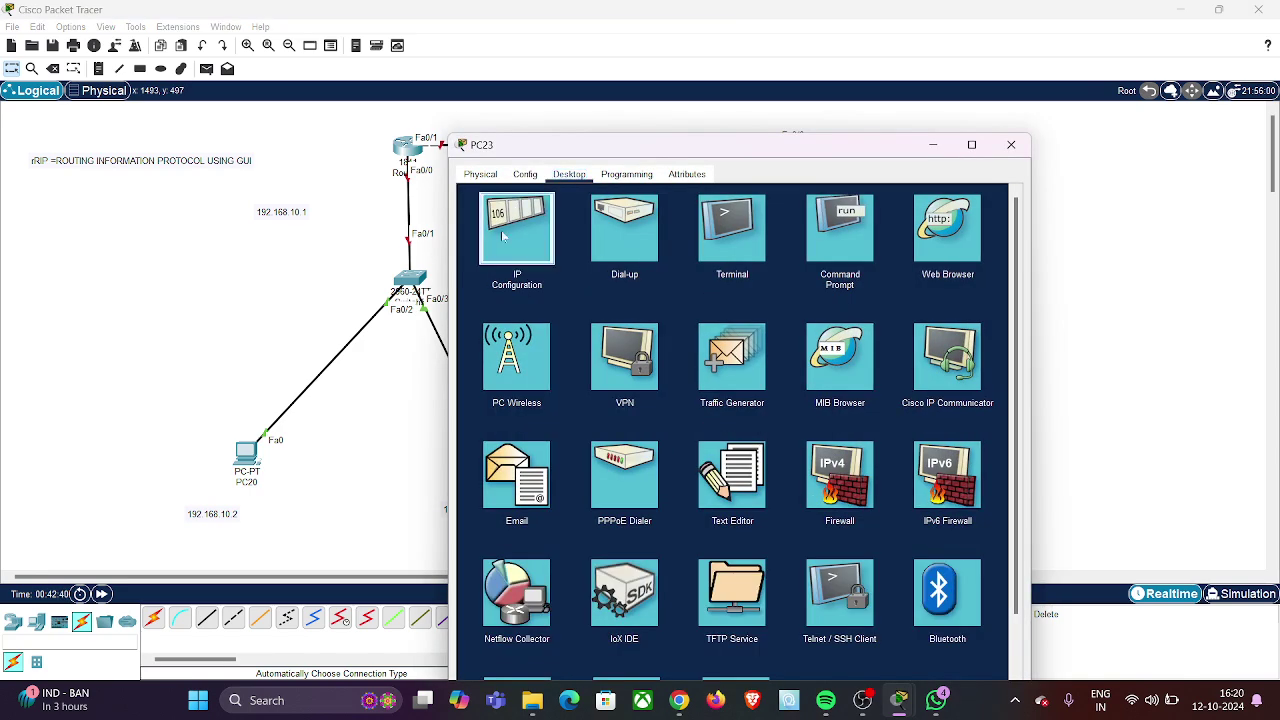
{"action": "left_click", "coordinate": [504, 237]}
{"action": "type", "text": "192"}
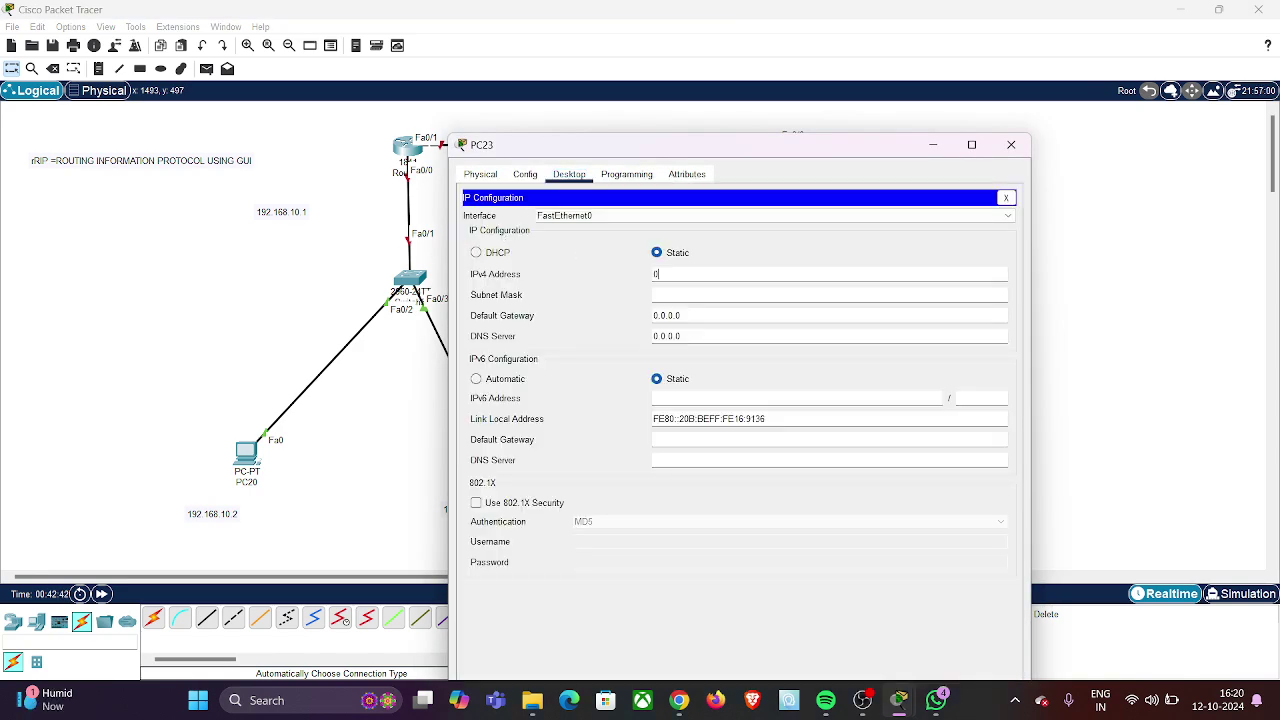
{"action": "key", "text": "BackSpace"}
{"action": "key", "text": "BackSpace"}
{"action": "key", "text": "BackSpace"}
{"action": "type", "text": "172.168.10.3"}
{"action": "key", "text": "Tab"}
{"action": "left_click", "coordinate": [704, 274]}
- Set PC23's default gateway to 172.168.10.1 and close its configuration window
{"action": "left_click", "coordinate": [682, 315]}
{"action": "key", "text": "BackSpace"}
{"action": "key", "text": "BackSpace"}
{"action": "key", "text": "BackSpace"}
{"action": "key", "text": "BackSpace"}
{"action": "key", "text": "BackSpace"}
{"action": "key", "text": "BackSpace"}
{"action": "key", "text": "BackSpace"}
{"action": "type", "text": "172.16"}
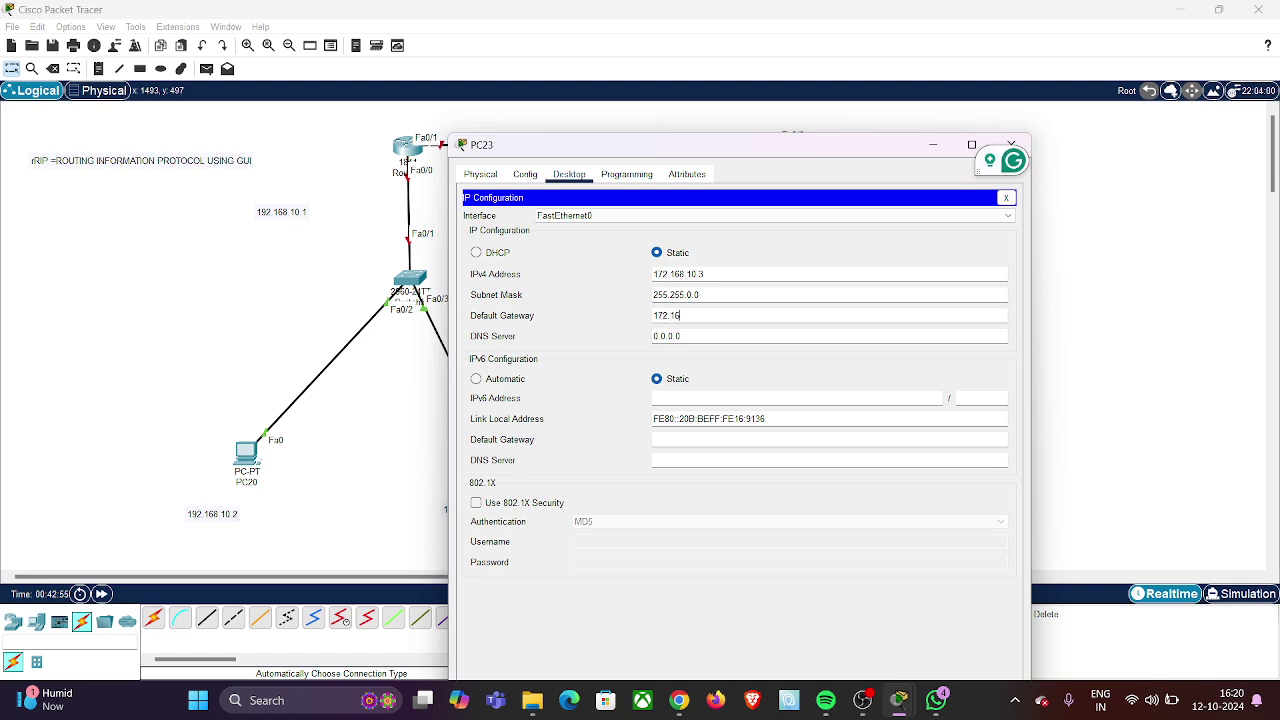
{"action": "type", "text": "8.10.1"}
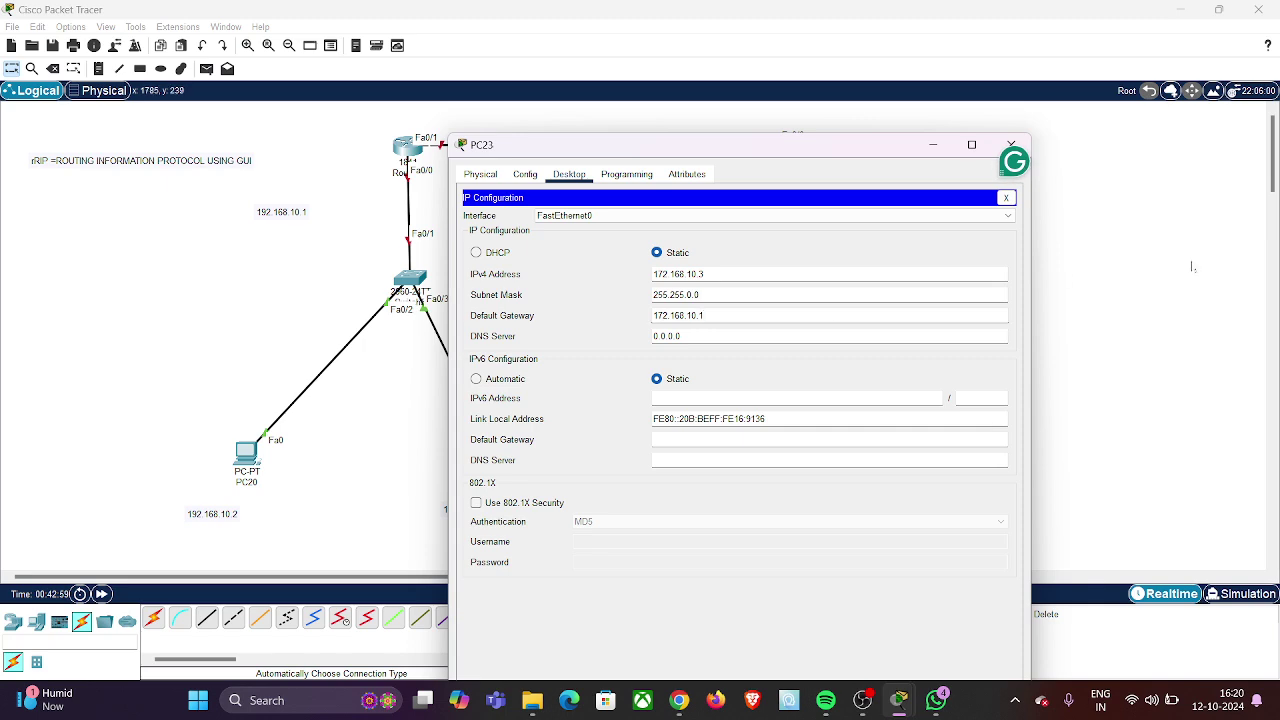
{"action": "left_click", "coordinate": [1170, 311]}
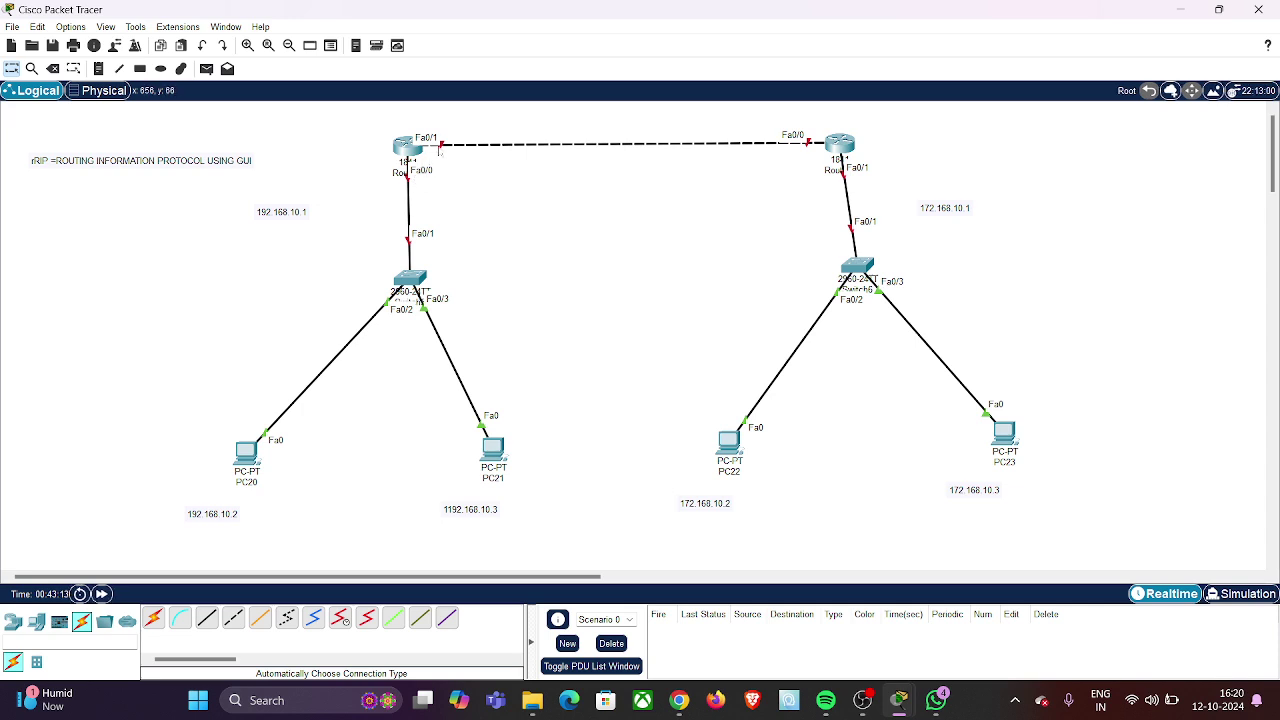
- Add the text notes 10.0.0.1 beside Router5 and 10.0.0.2 above Router6 for the link between the routers
{"action": "left_click", "coordinate": [98, 68]}
{"action": "left_click", "coordinate": [323, 123]}
{"action": "type", "text": "10.0.0.1"}
{"action": "left_click", "coordinate": [822, 125]}
{"action": "type", "text": "10"}
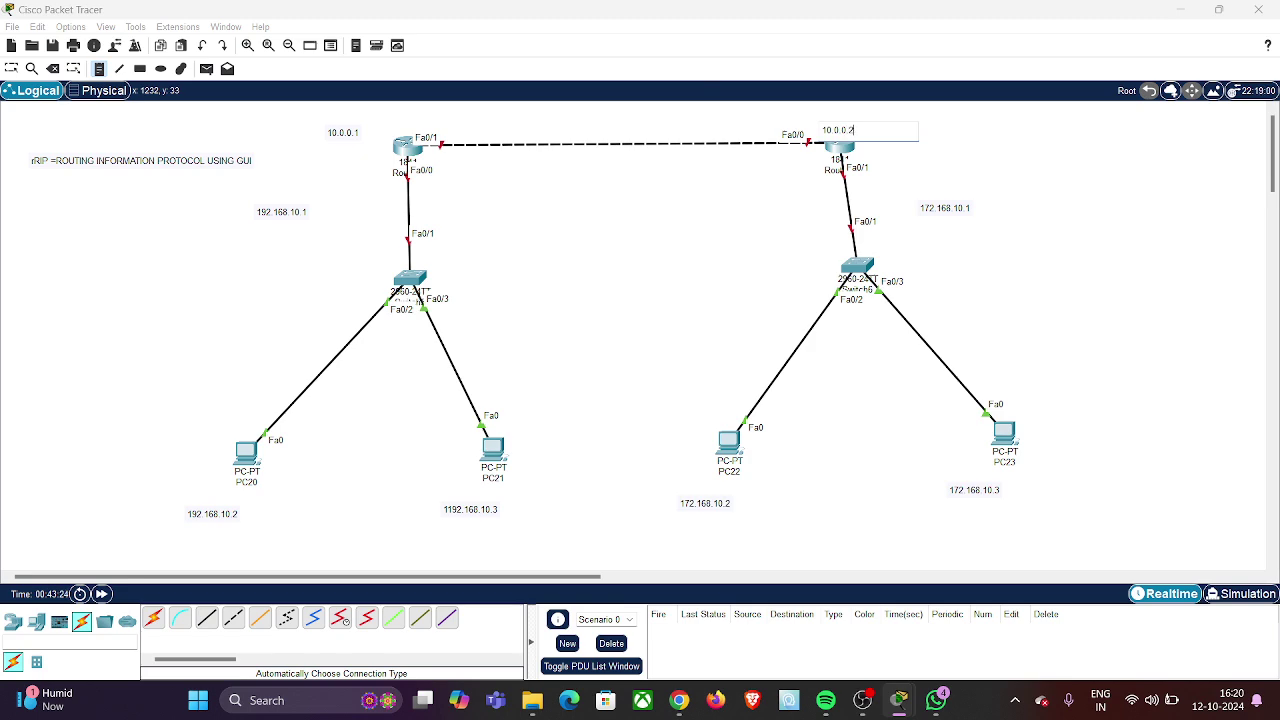
{"action": "key", "text": "Escape"}
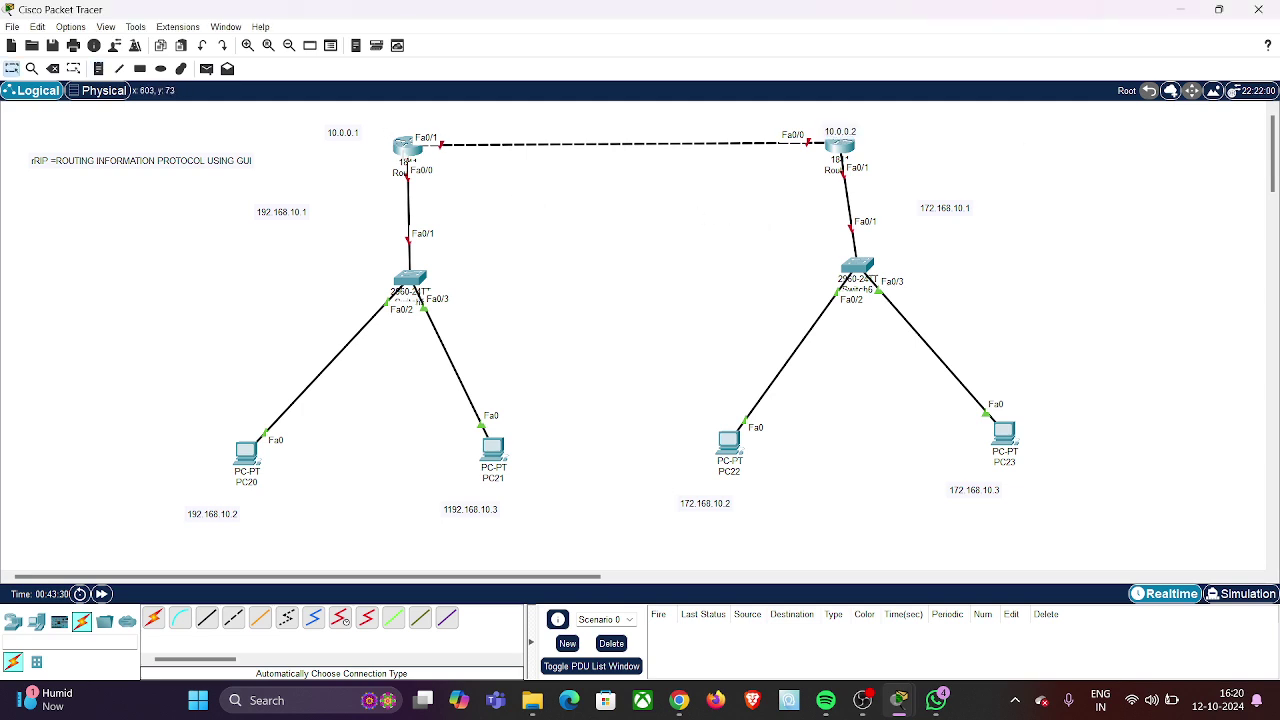
- Configure Router5's FastEthernet0/0 with IPv4 address 192.168.10.1 and subnet mask 255.255.255.0, and turn the port on
{"action": "left_click", "coordinate": [407, 147]}
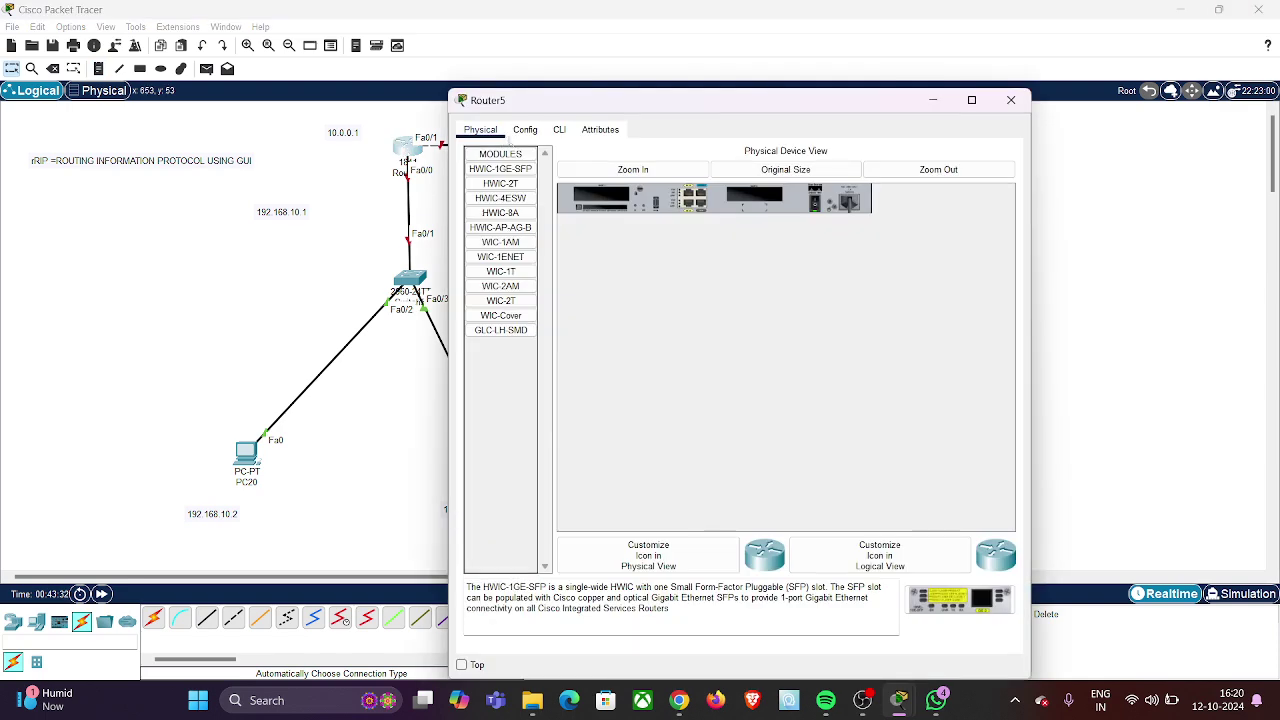
{"action": "left_click", "coordinate": [525, 130]}
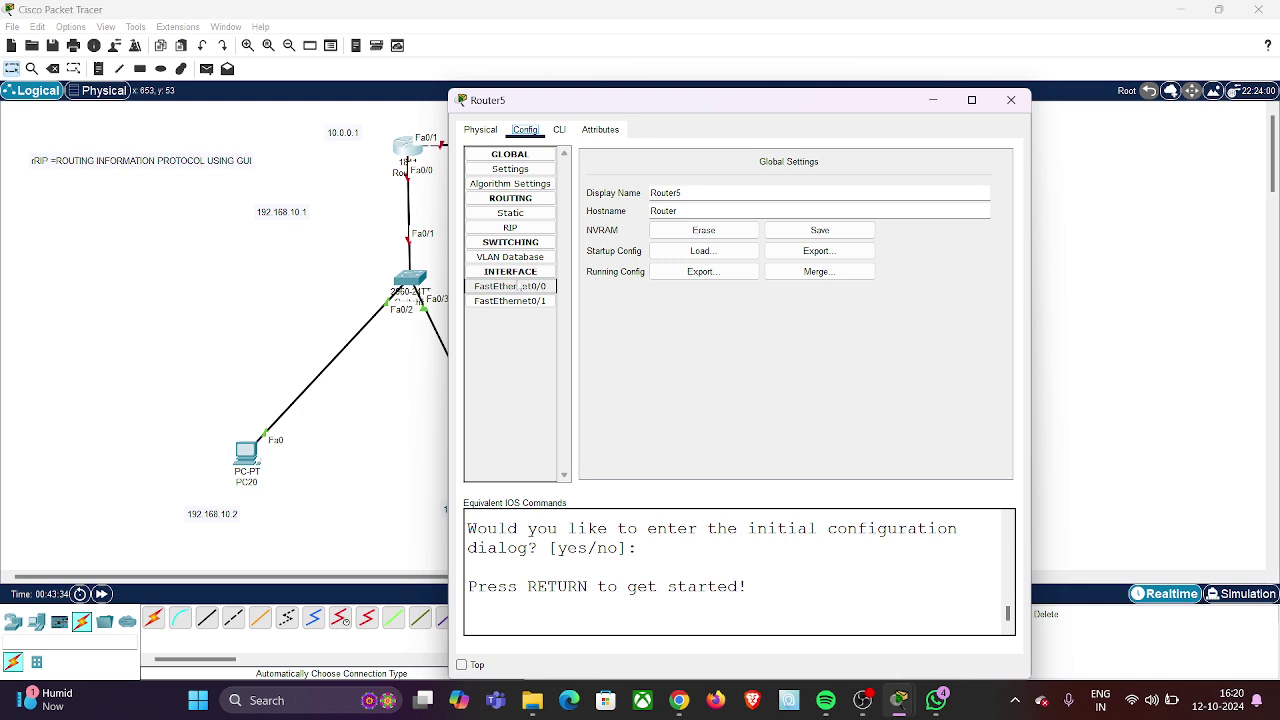
{"action": "left_click", "coordinate": [522, 288]}
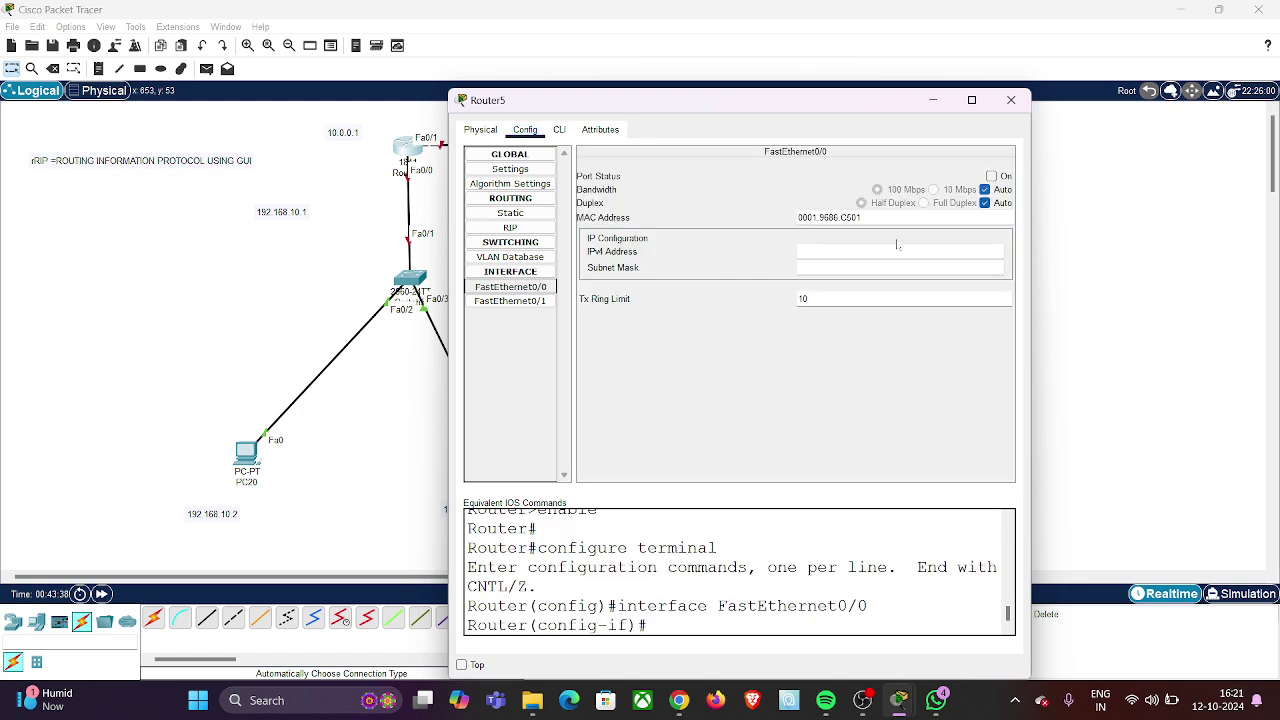
{"action": "left_click", "coordinate": [800, 251]}
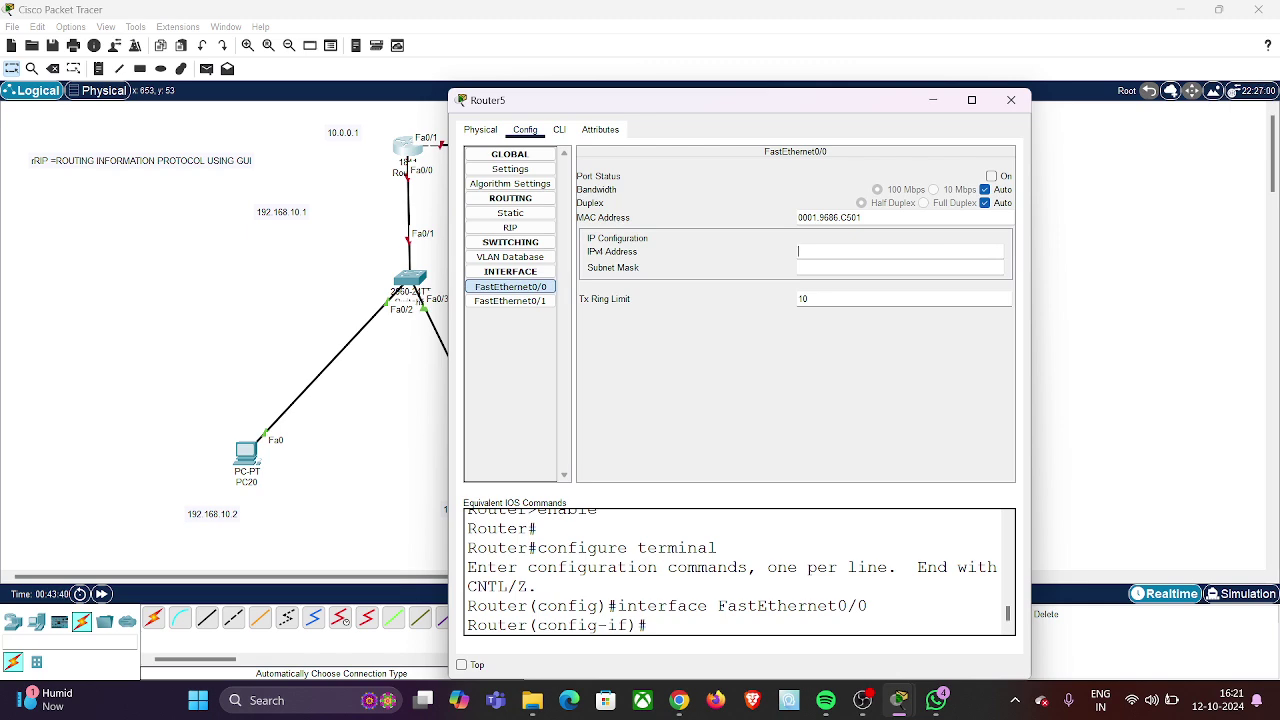
{"action": "type", "text": "1921"}
{"action": "type", "text": "16"}
{"action": "type", "text": "8.10.0"}
{"action": "key", "text": "BackSpace"}
{"action": "type", "text": "1"}
{"action": "key", "text": "Tab"}
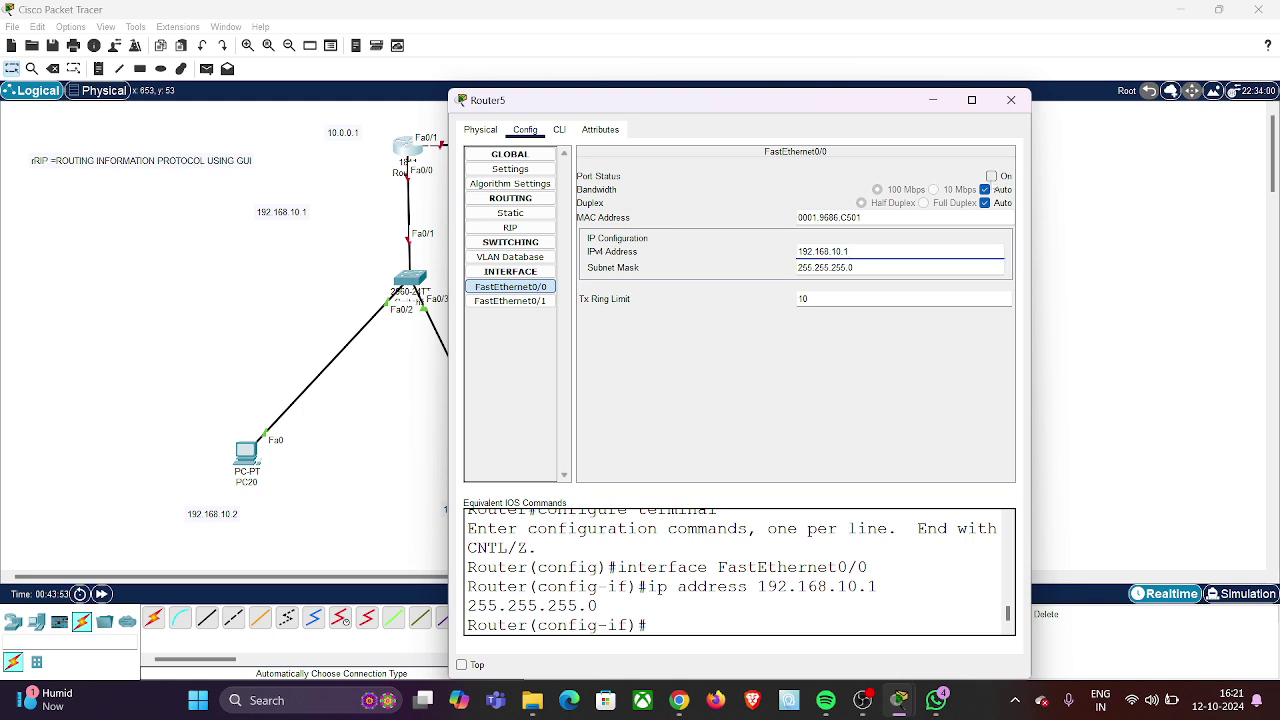
{"action": "left_click", "coordinate": [991, 176]}
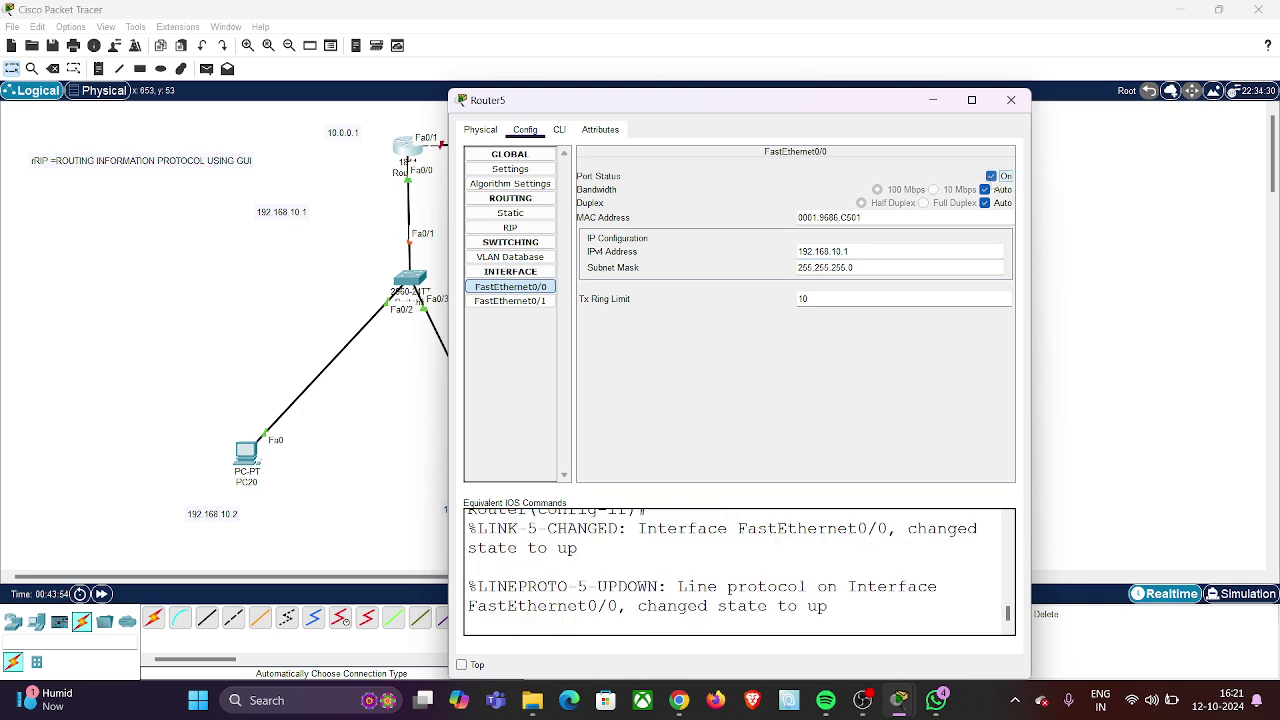
- Configure Router5's FastEthernet0/1 with IPv4 address 10.0.0.1 and subnet mask 255.0.0.0, turn the port on, and close the router window
{"action": "left_click", "coordinate": [519, 303]}
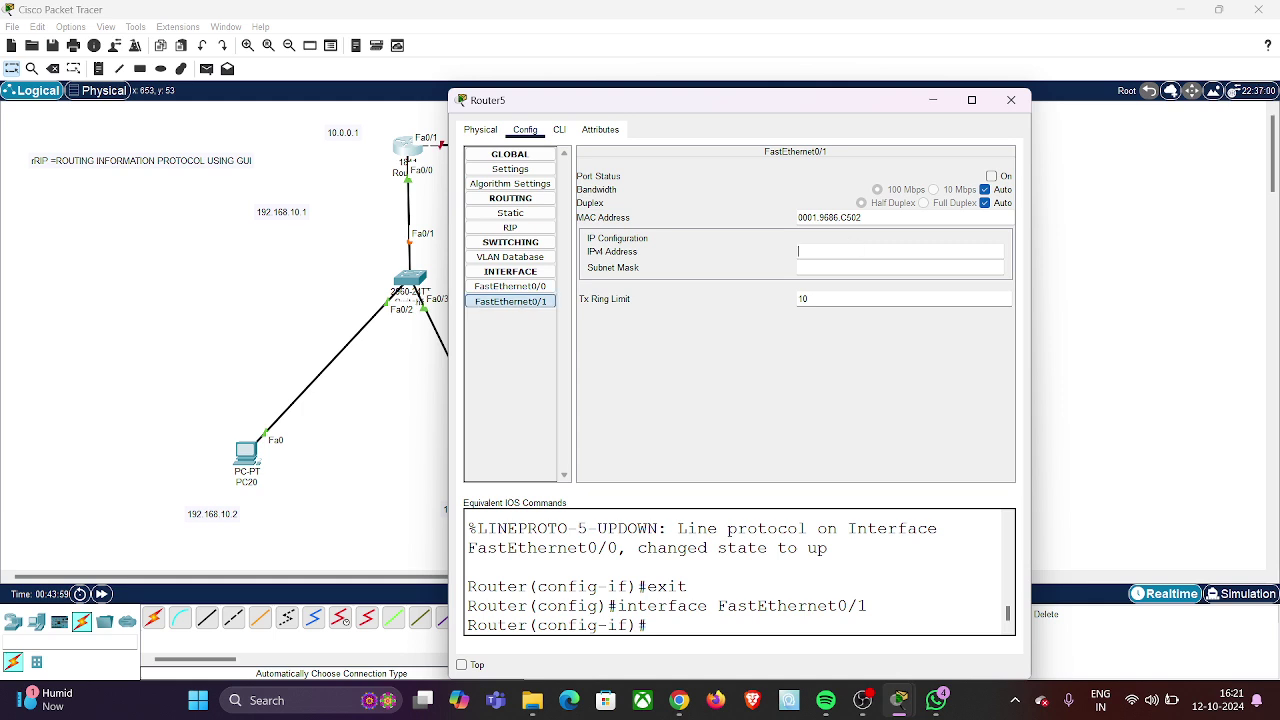
{"action": "type", "text": "10.0.0."}
{"action": "key", "text": "Return"}
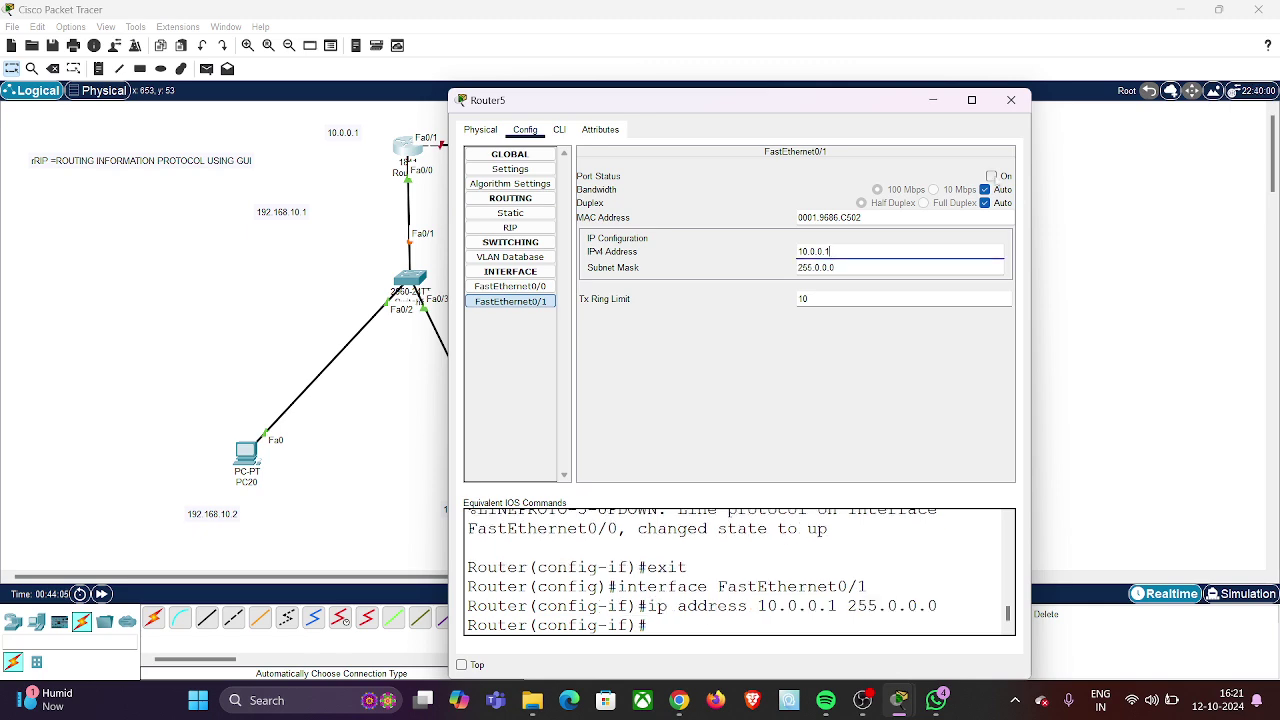
{"action": "left_click", "coordinate": [991, 176]}
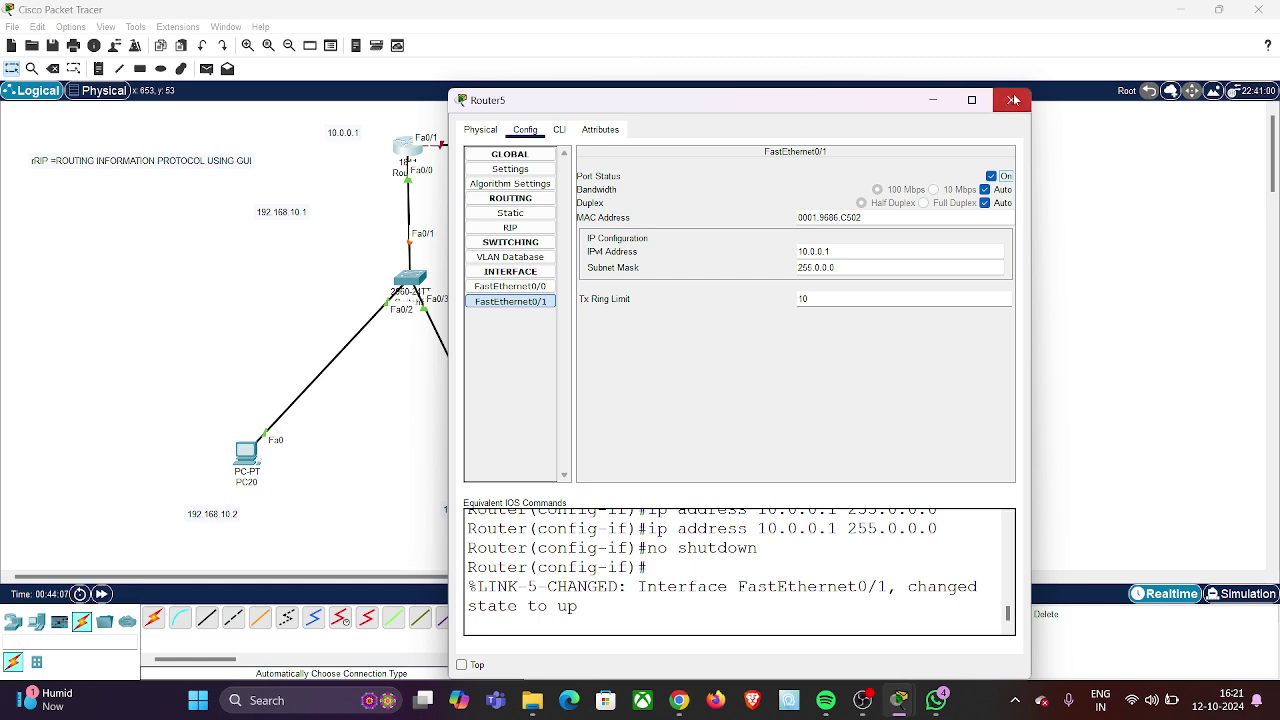
{"action": "left_click", "coordinate": [1010, 100]}
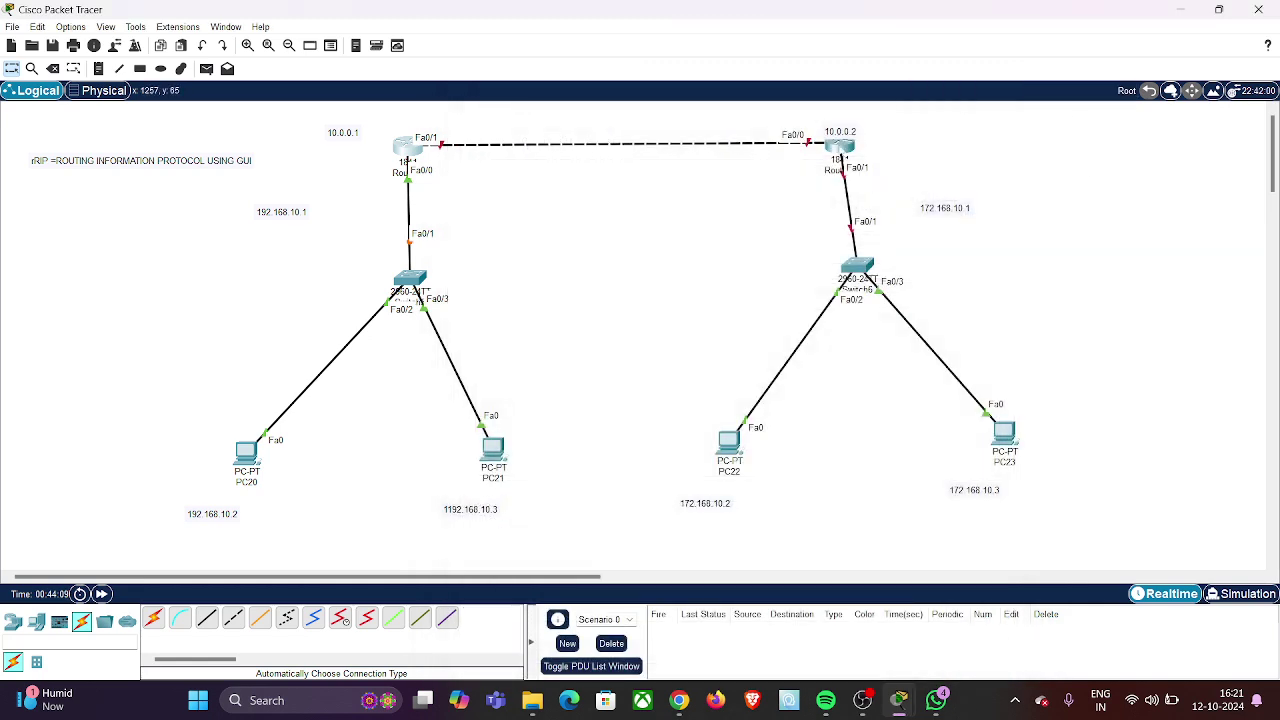
- Configure Router6's FastEthernet0/0 with the IPv4 address noted above it, 10.0.0.2, and its default subnet mask, and turn the port on
{"action": "left_click", "coordinate": [840, 148]}
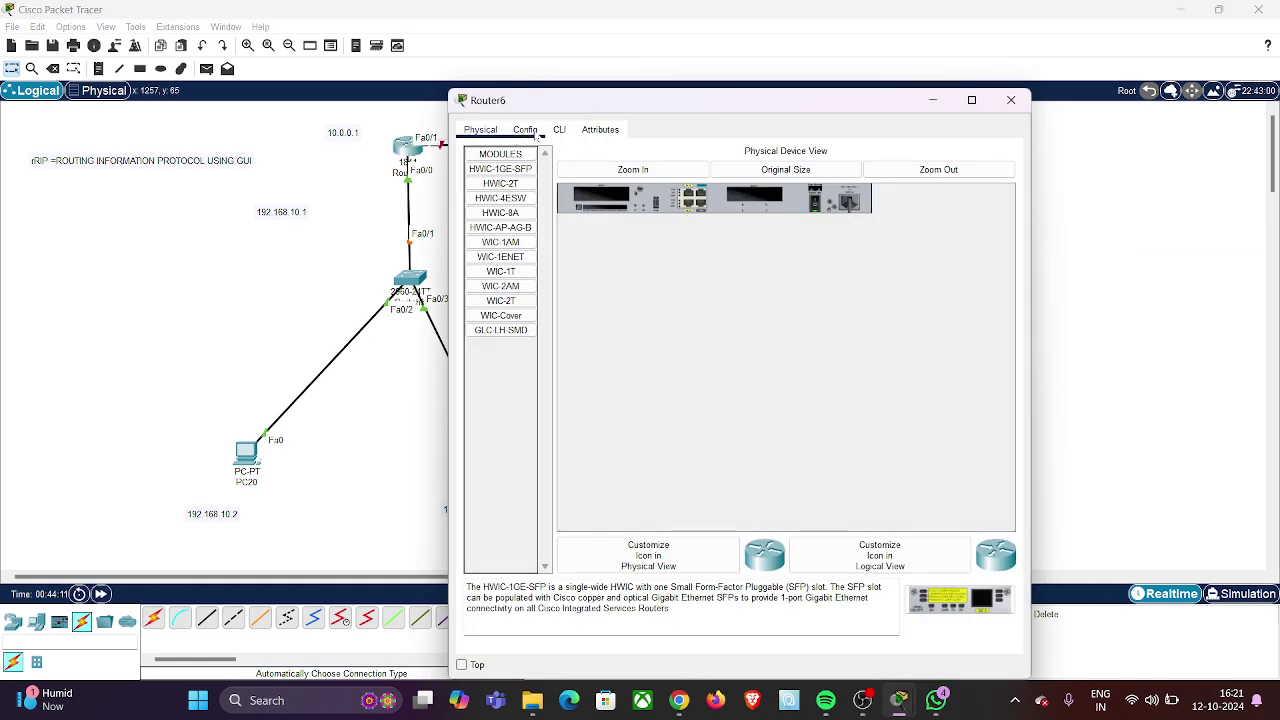
{"action": "left_click", "coordinate": [525, 130]}
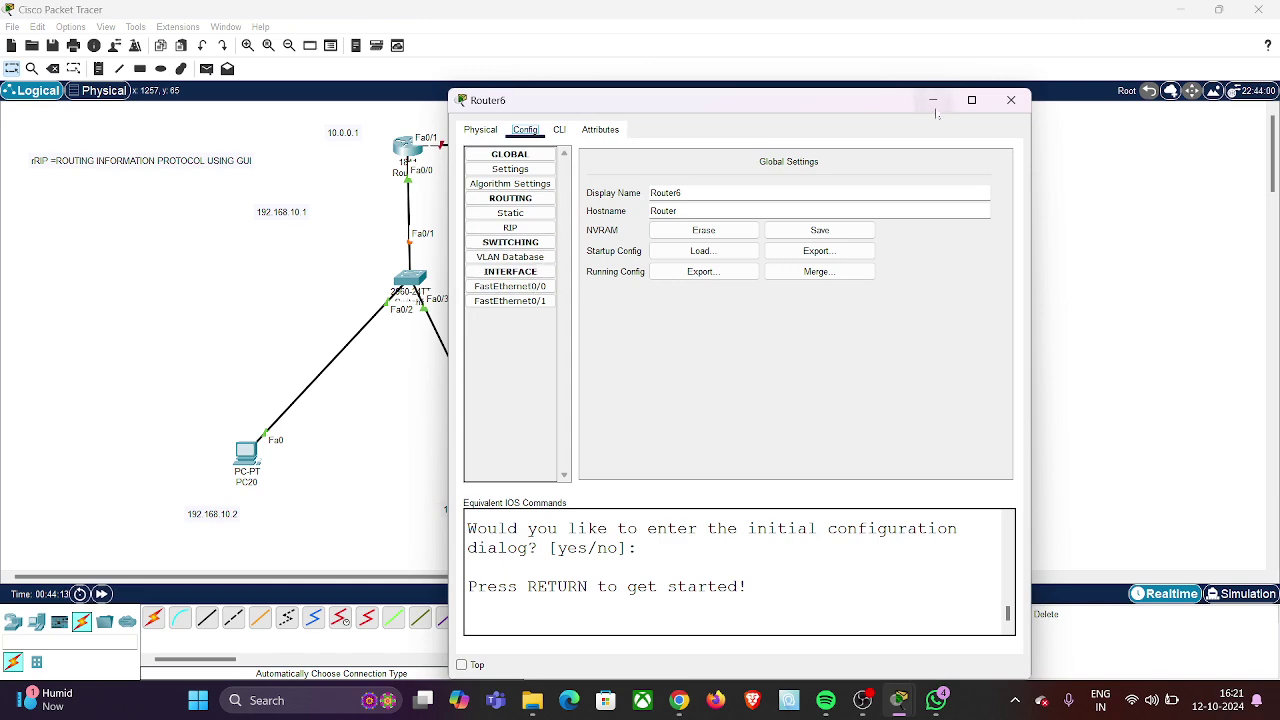
{"action": "double_click", "coordinate": [724, 90]}
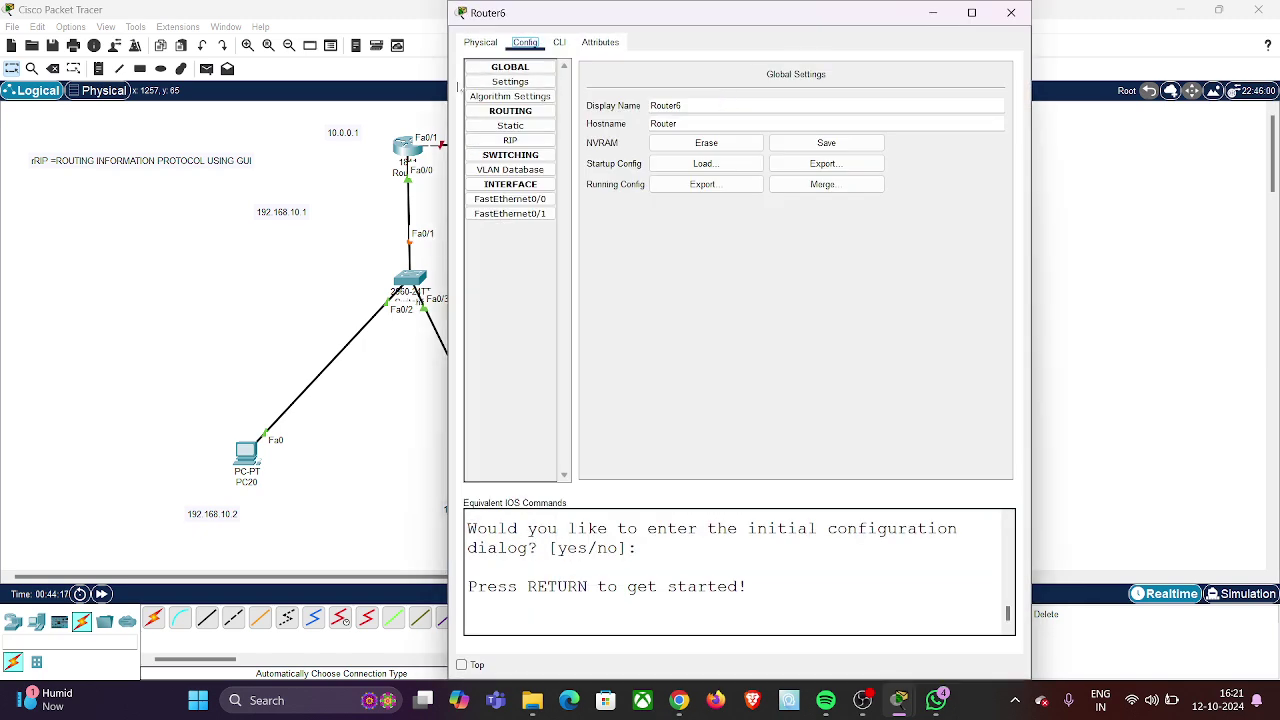
{"action": "left_click_drag", "start_coordinate": [449, 229], "coordinate": [933, 229]}
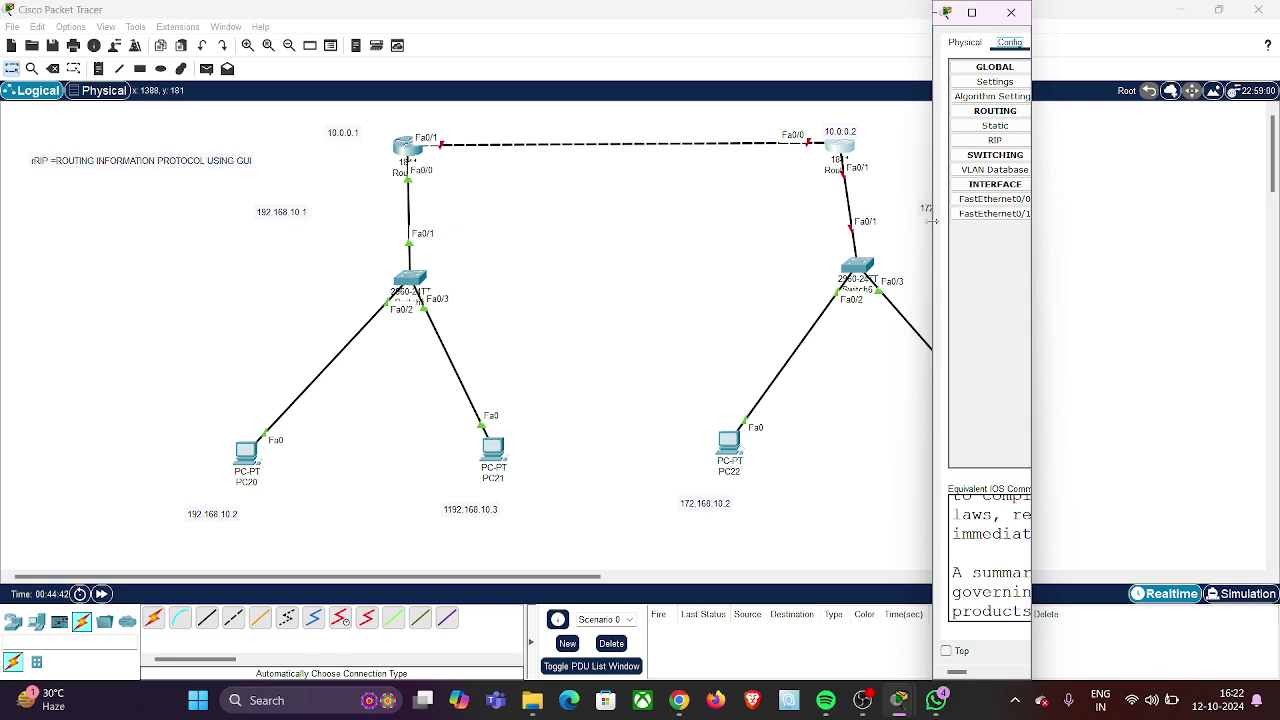
{"action": "left_click_drag", "start_coordinate": [931, 221], "coordinate": [425, 263]}
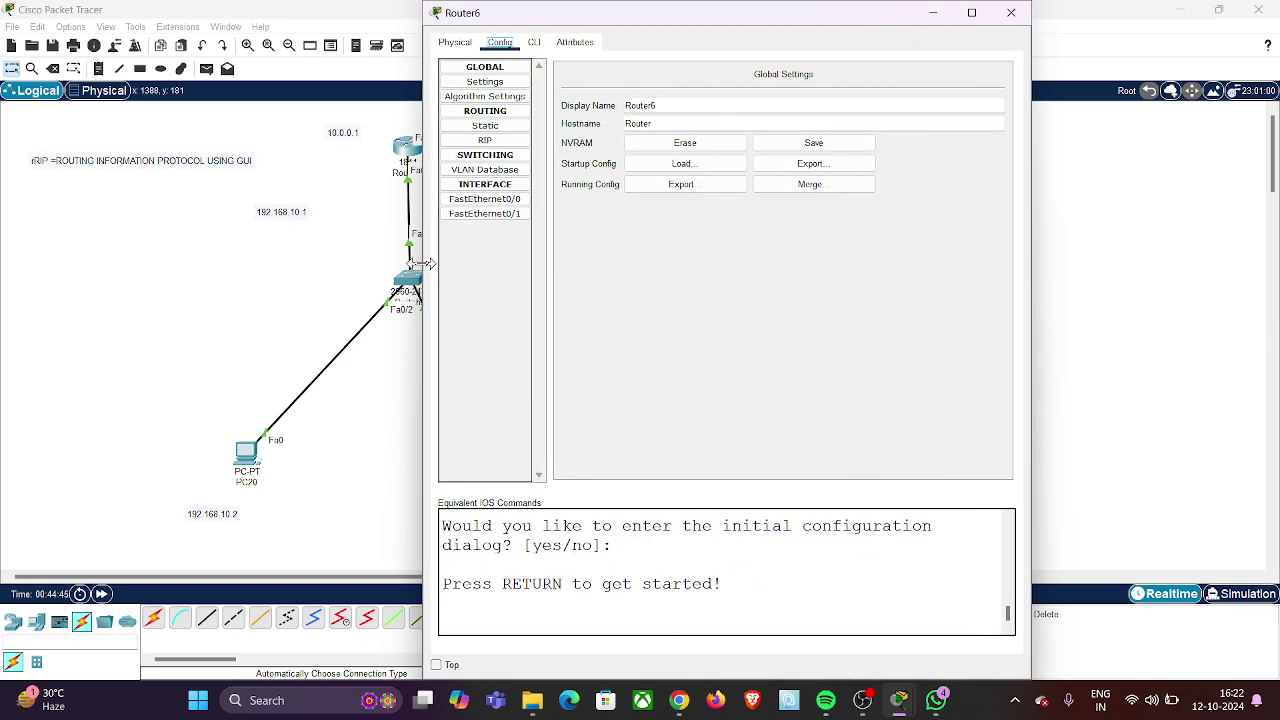
{"action": "left_click", "coordinate": [486, 200]}
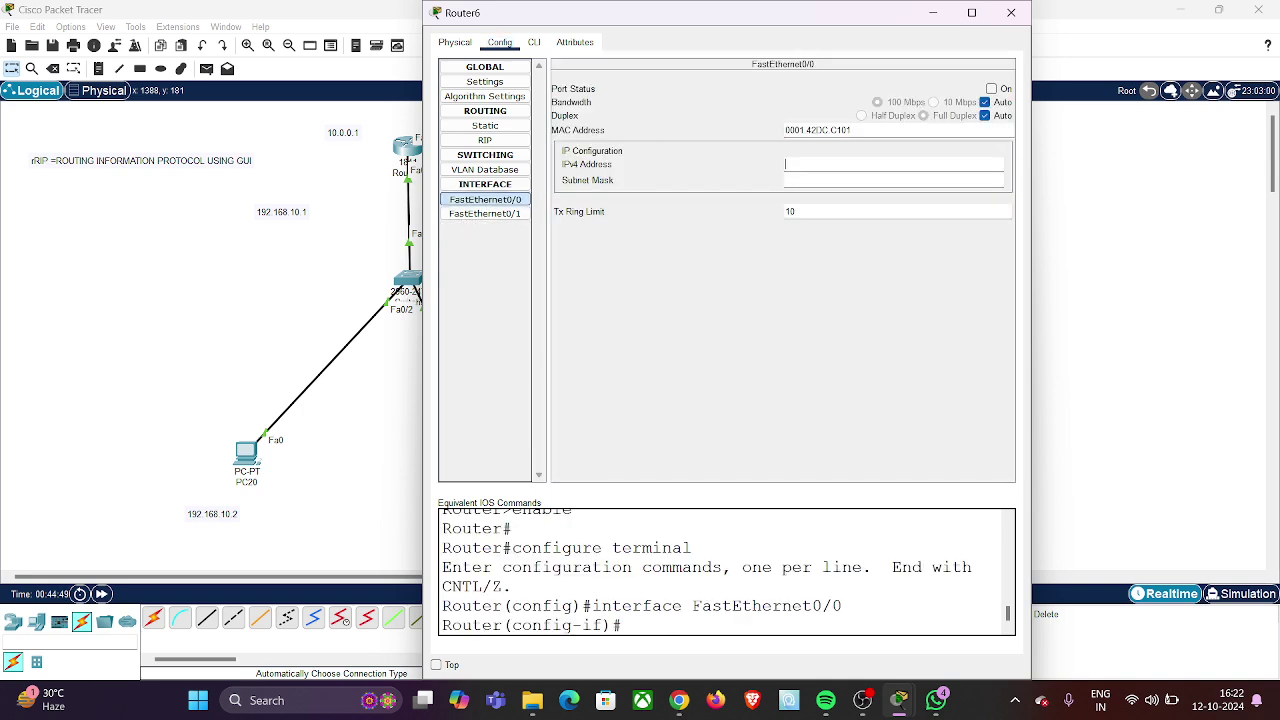
{"action": "type", "text": "10.0.0"}
{"action": "key", "text": "Tab"}
{"action": "left_click", "coordinate": [818, 164]}
{"action": "left_click", "coordinate": [991, 89]}
- Configure Router6's FastEthernet0/1 with IPv4 address 172.168.10.1 and subnet mask 255.255.0.0, turn the port on, and close the router window
{"action": "left_click", "coordinate": [485, 213]}
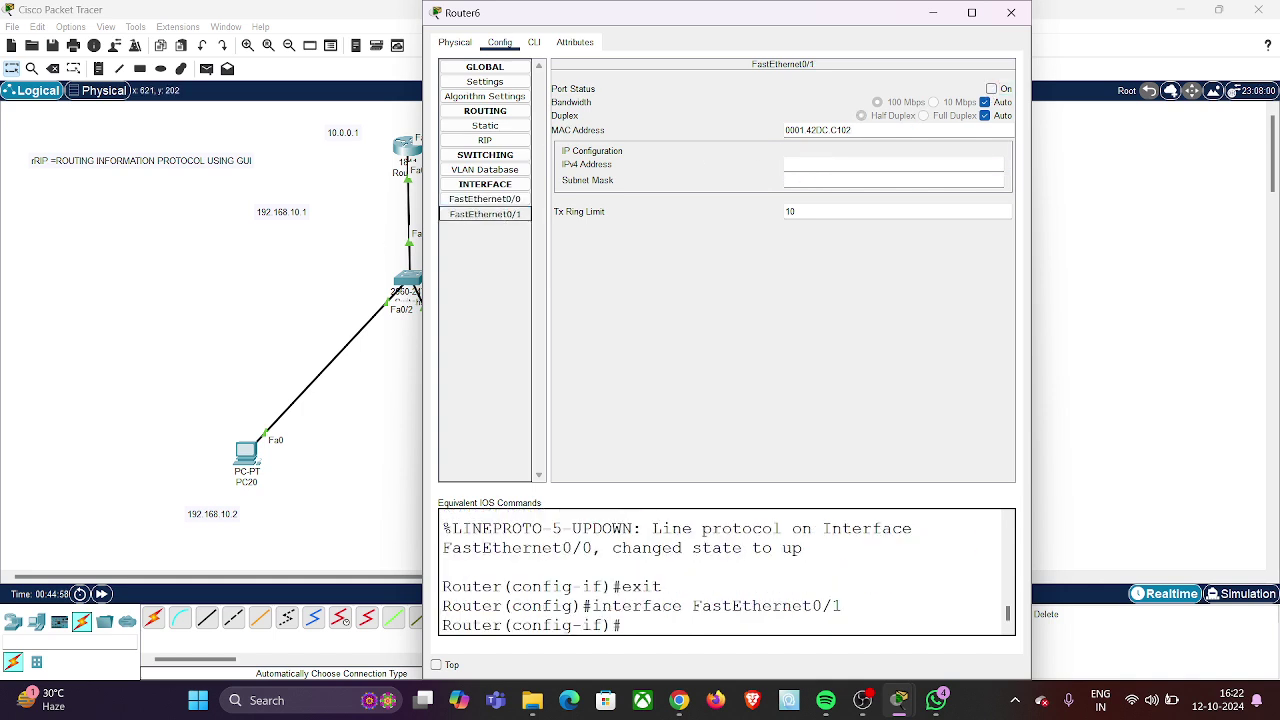
{"action": "left_click", "coordinate": [786, 164]}
{"action": "type", "text": "172.168.10.1"}
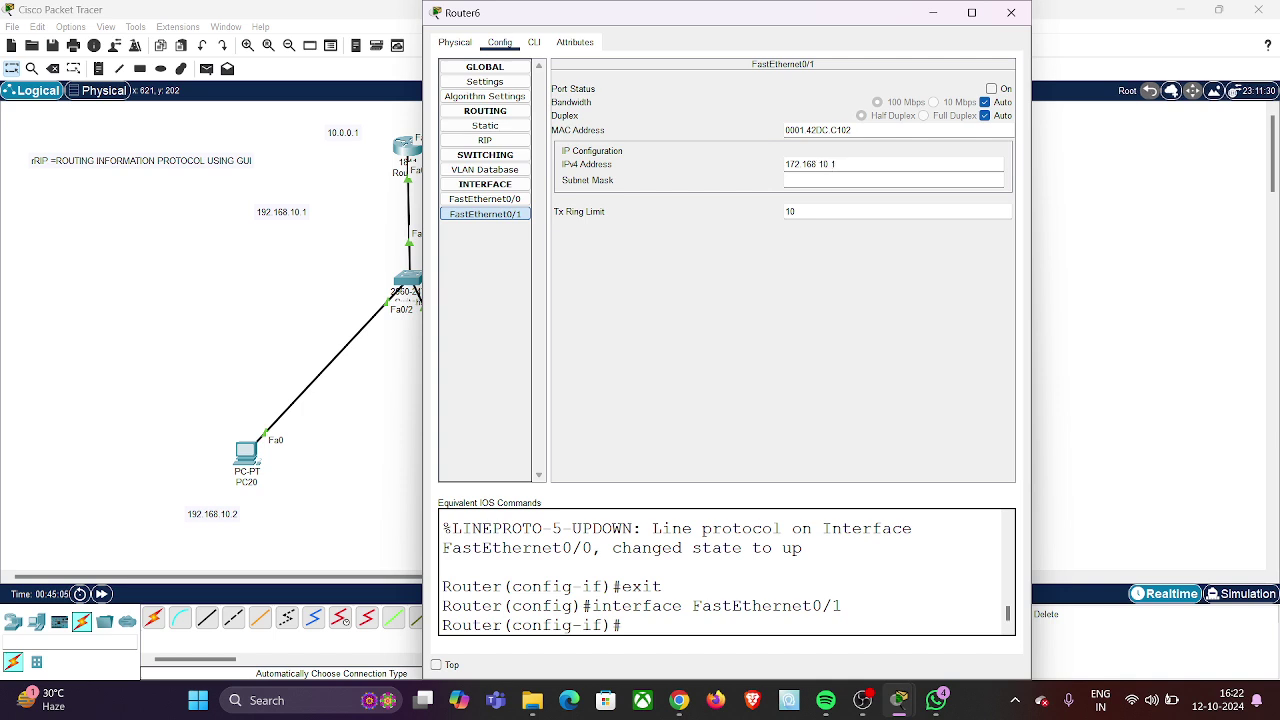
{"action": "key", "text": "Return"}
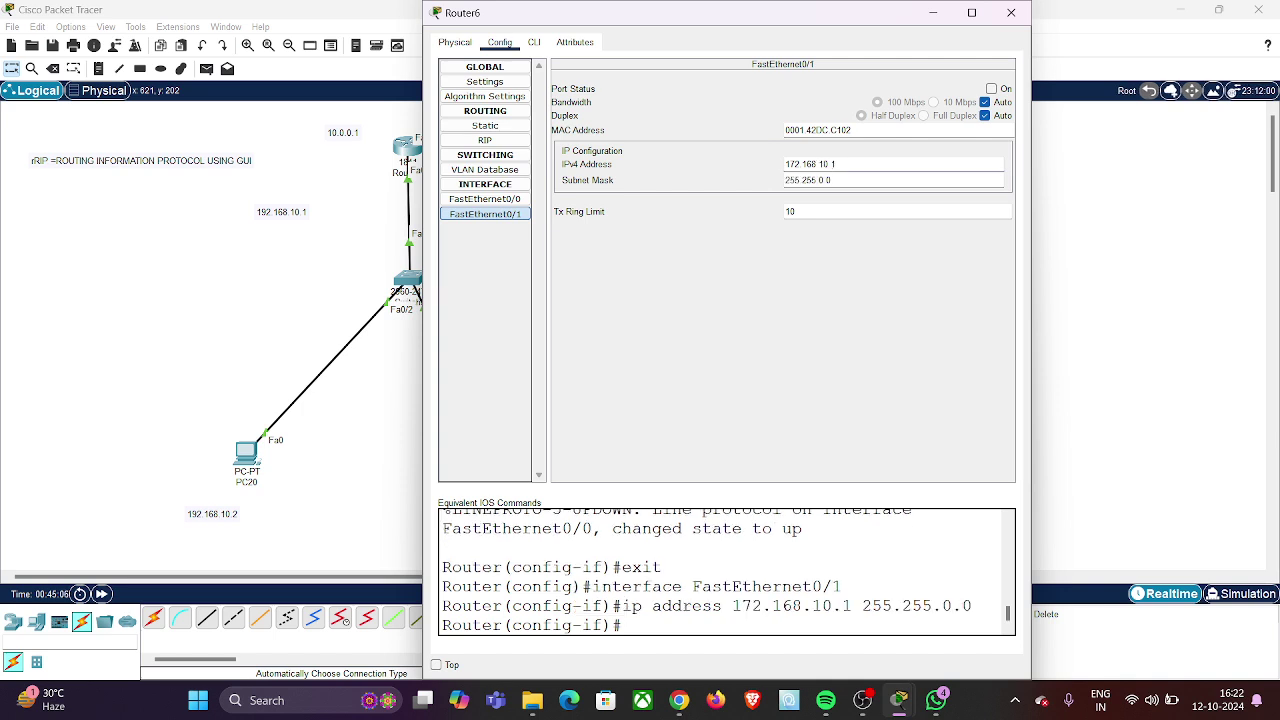
{"action": "left_click", "coordinate": [991, 90]}
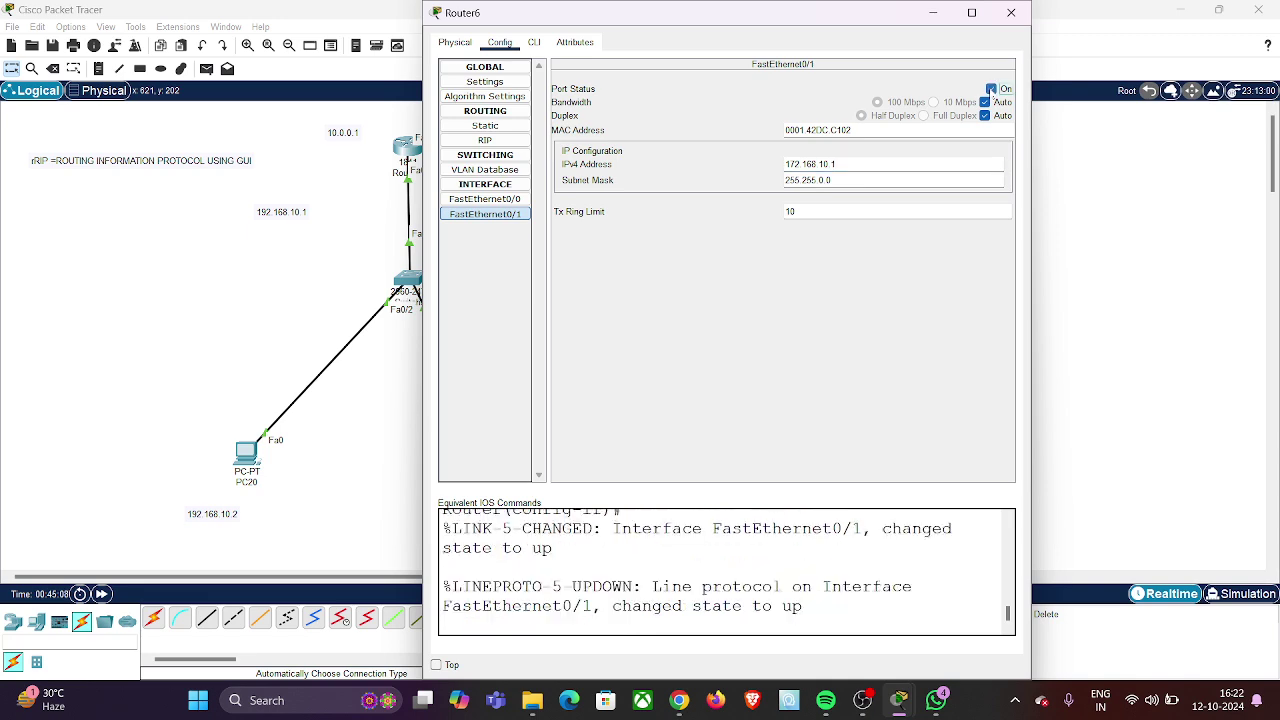
{"action": "left_click", "coordinate": [1012, 14]}
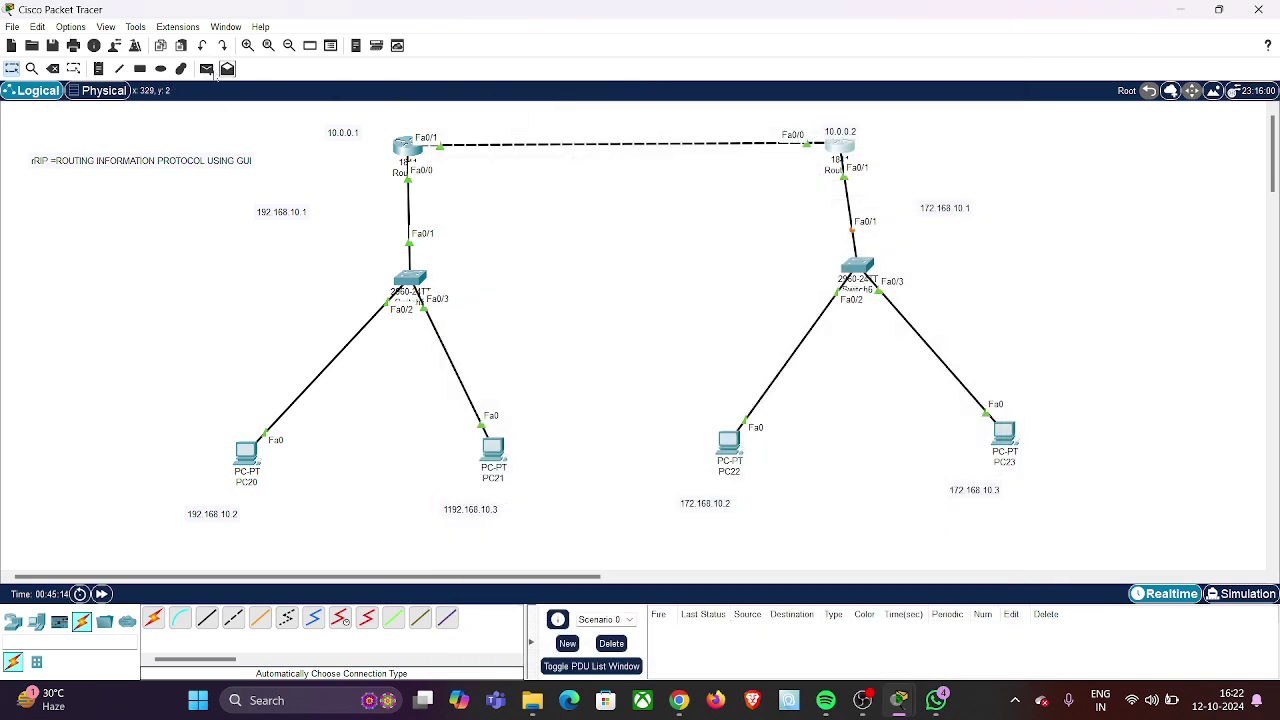
- Send a simple PDU from PC20 to PC21 and another from PC20 to Router5
{"action": "left_click", "coordinate": [206, 68]}
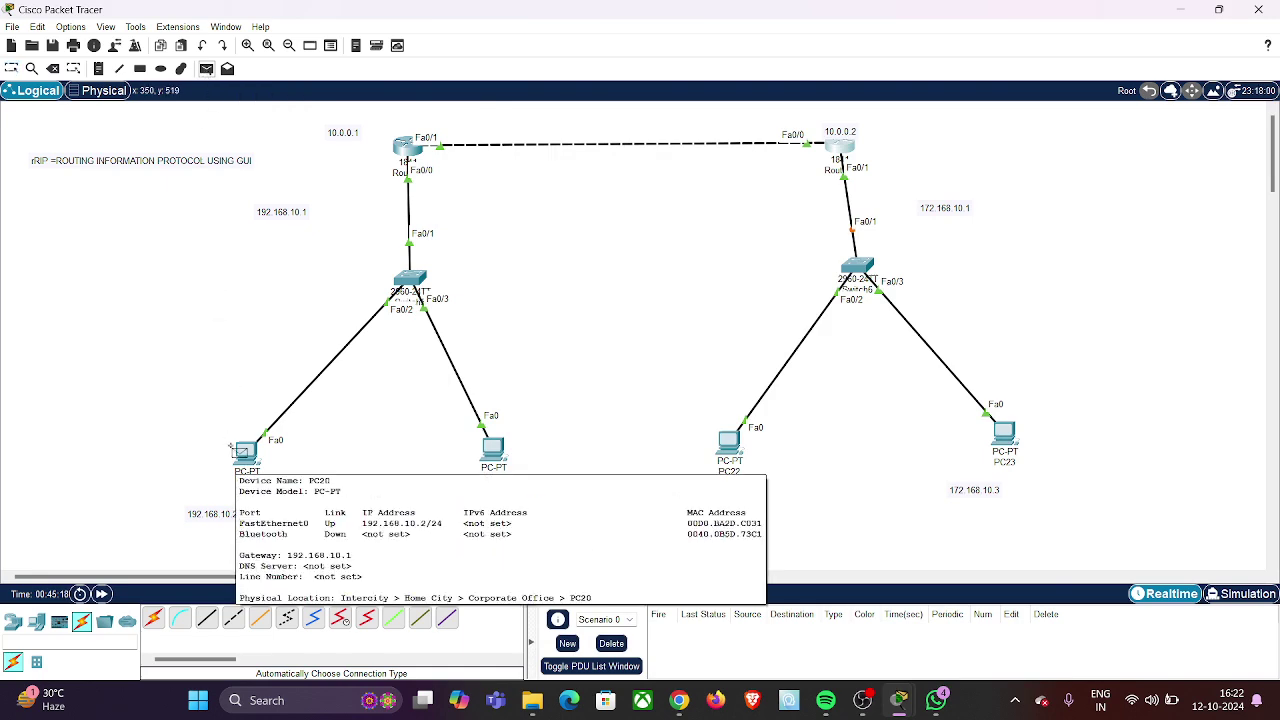
{"action": "left_click", "coordinate": [246, 450]}
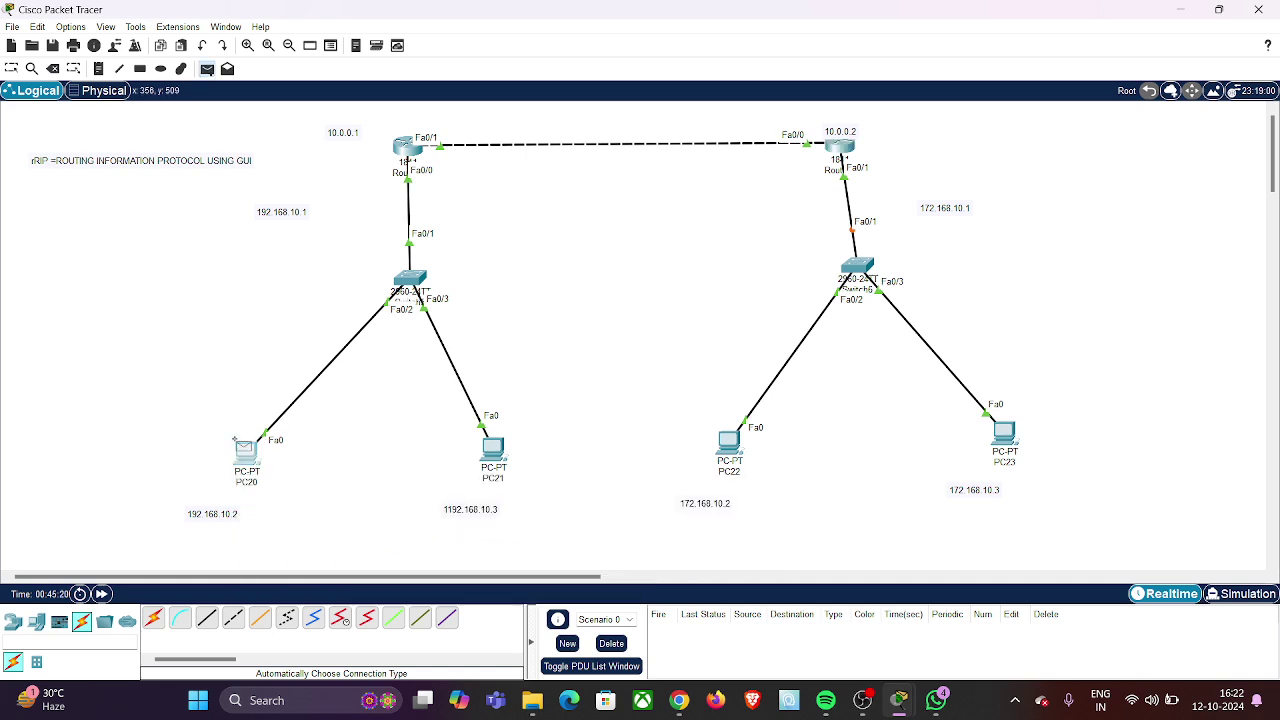
{"action": "left_click", "coordinate": [493, 450]}
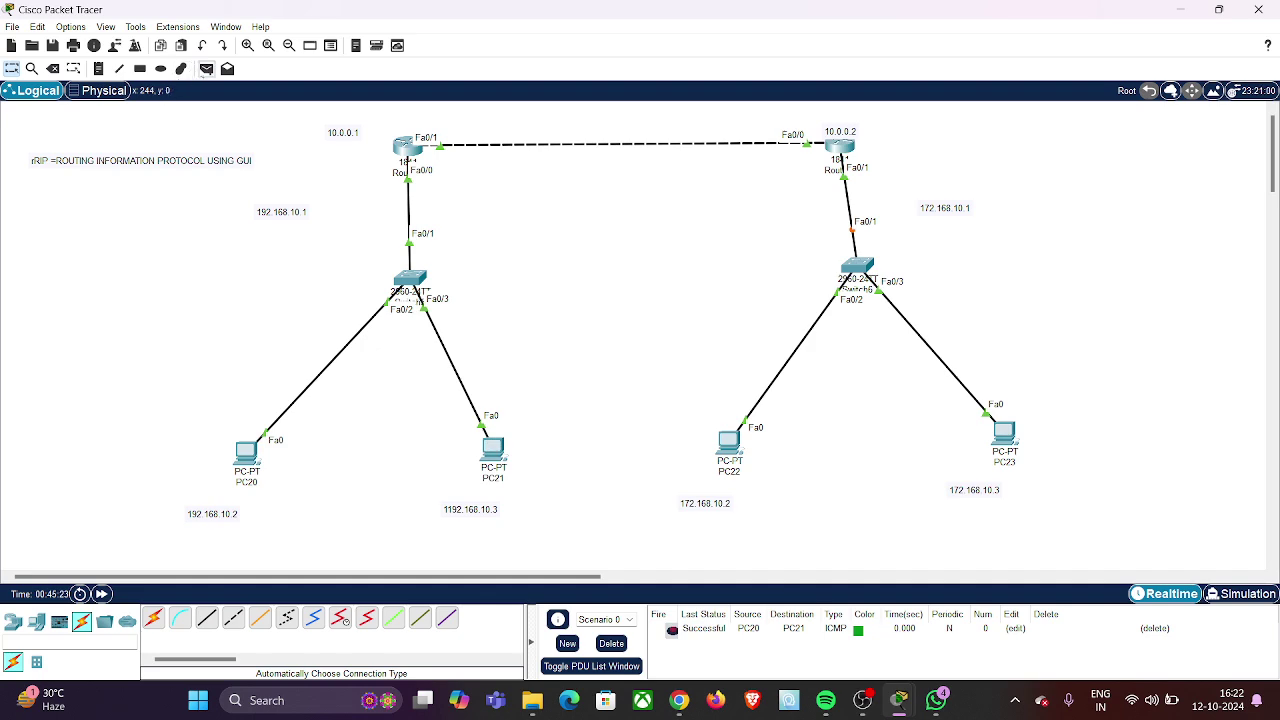
{"action": "left_click", "coordinate": [206, 68]}
{"action": "left_click", "coordinate": [242, 452]}
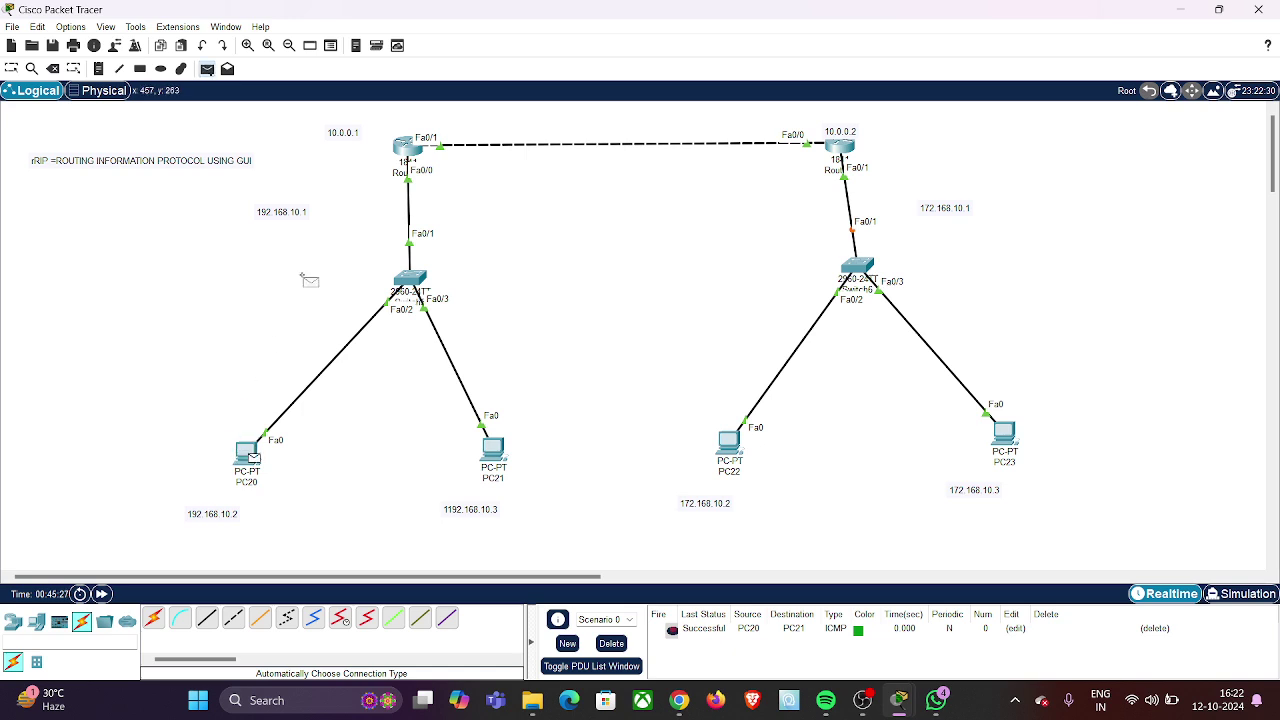
{"action": "left_click", "coordinate": [404, 146]}
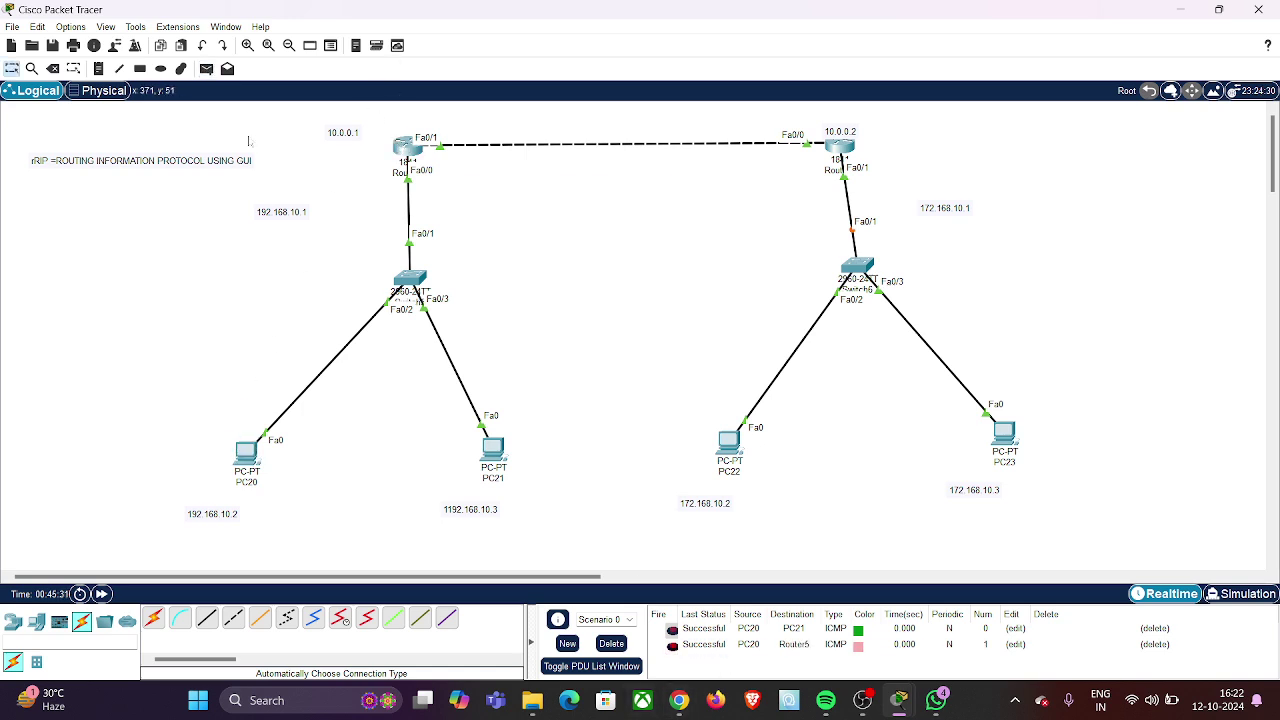
- Send two simple PDUs from PC22 to PC23 and check their entries in the PDU list
{"action": "left_click", "coordinate": [206, 68]}
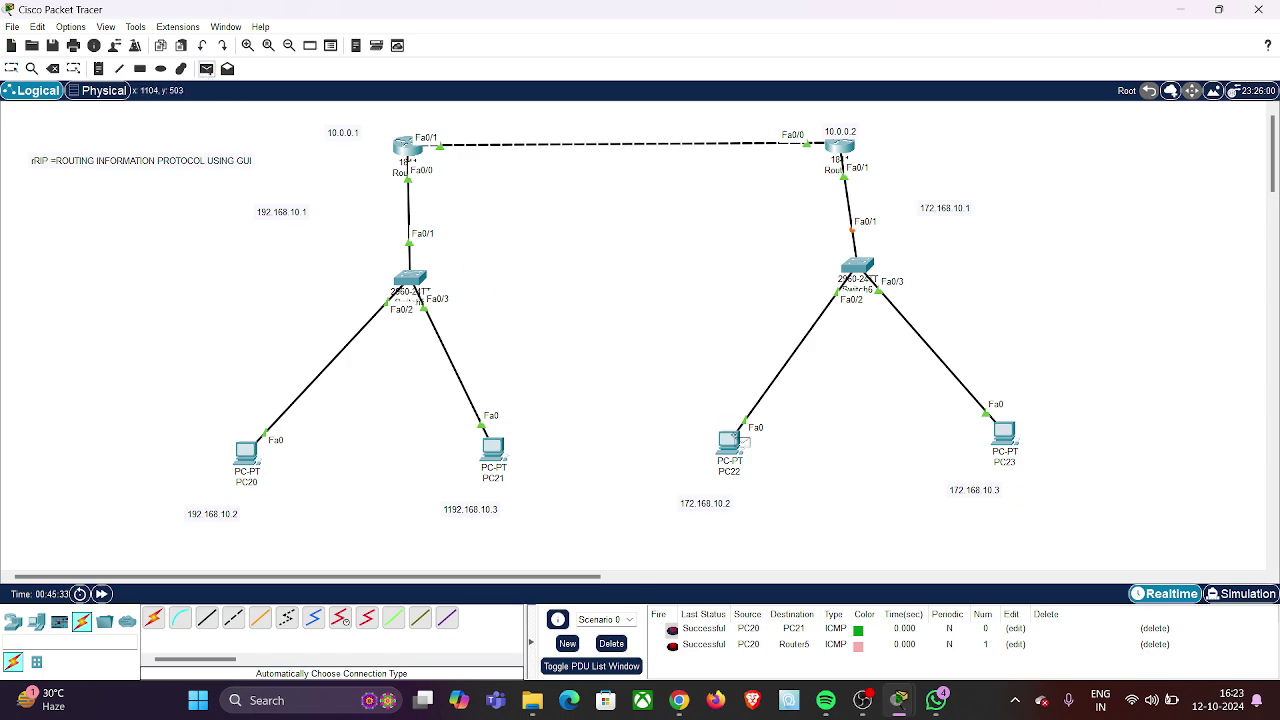
{"action": "left_click", "coordinate": [727, 441]}
{"action": "left_click", "coordinate": [1004, 432]}
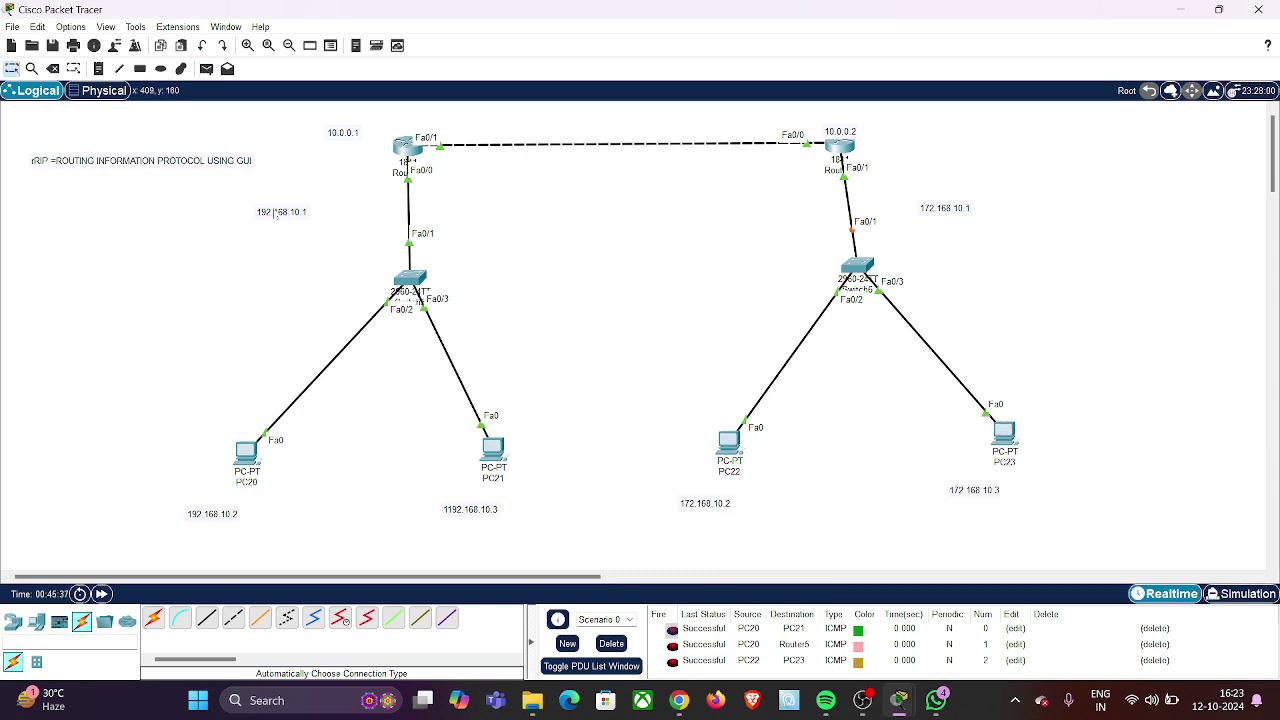
{"action": "left_click", "coordinate": [206, 68]}
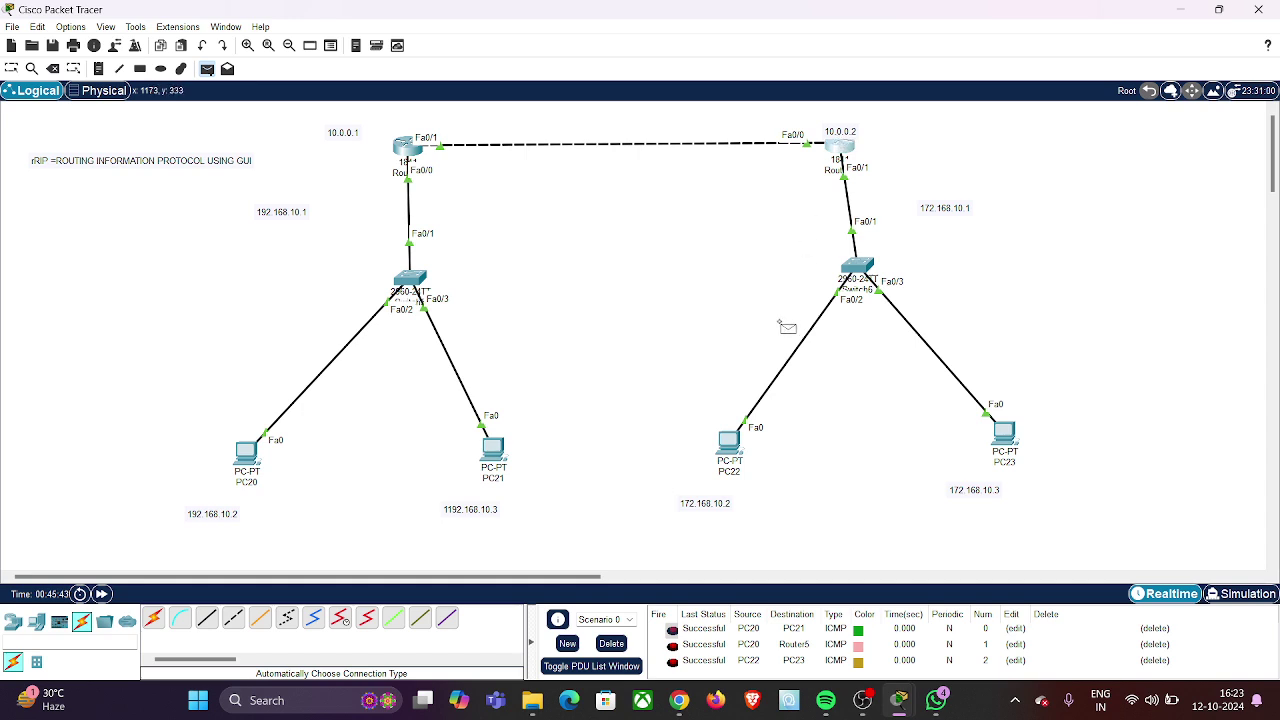
{"action": "left_click", "coordinate": [722, 440]}
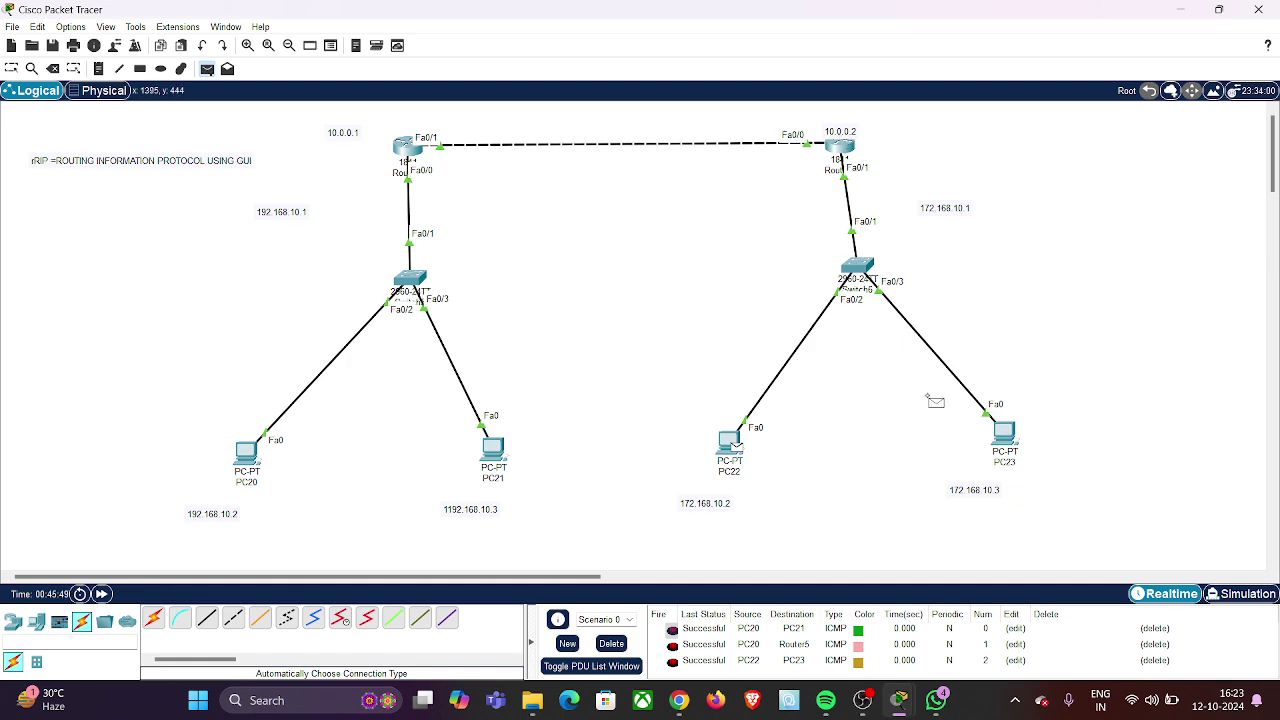
{"action": "left_click", "coordinate": [1000, 428]}
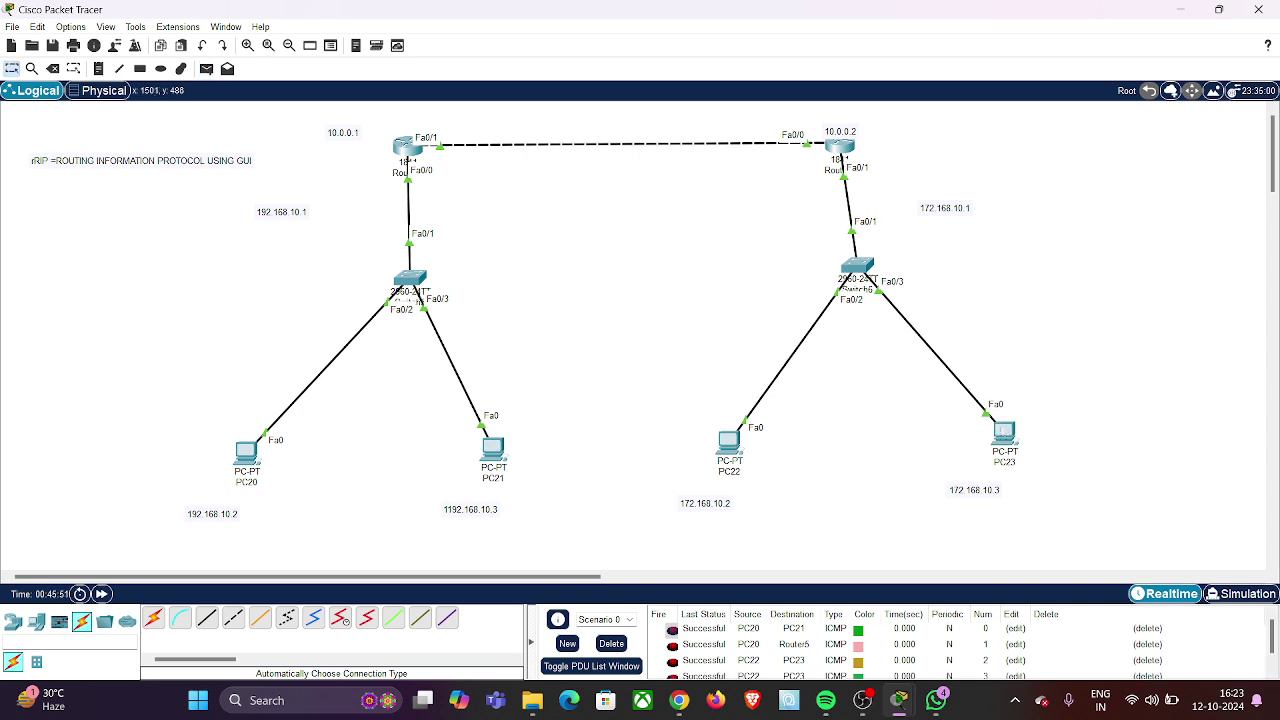
{"action": "scroll", "coordinate": [867, 663], "scroll_direction": "down", "scroll_amount": 1}
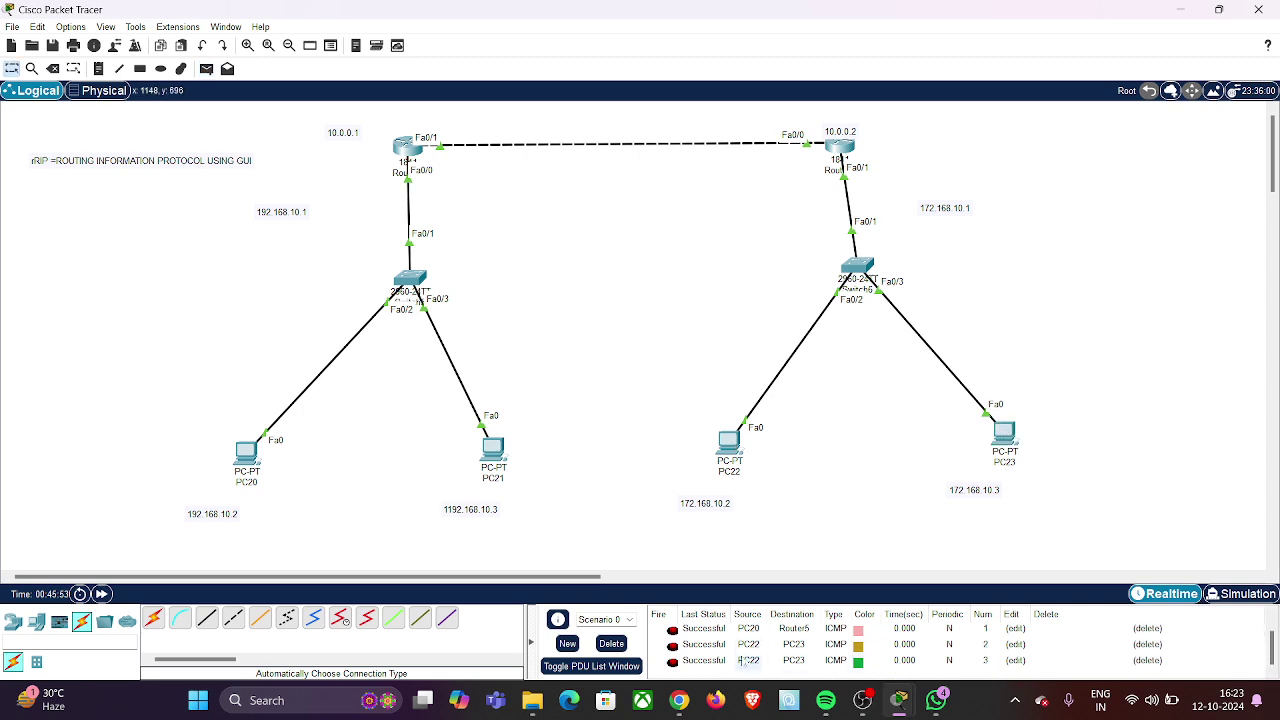
- Send a simple PDU from PC20 to PC22 across the two routers and check its status in the PDU list
{"action": "left_click", "coordinate": [206, 68]}
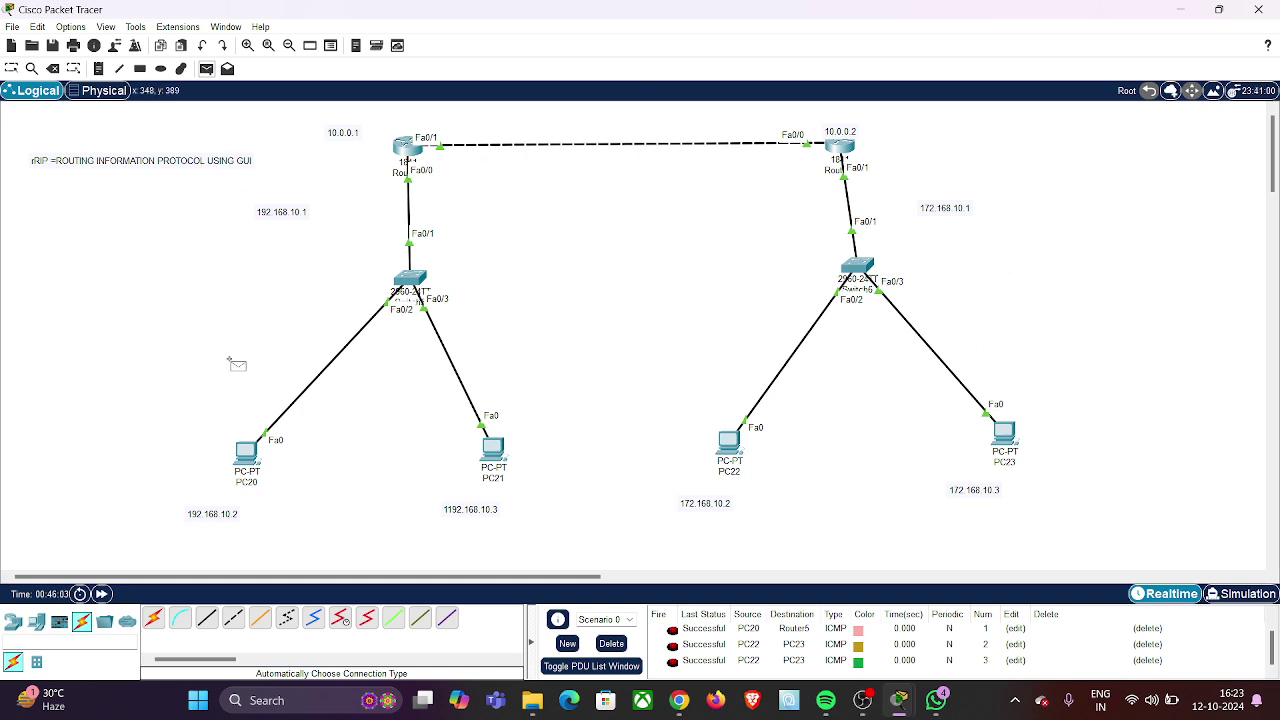
{"action": "left_click", "coordinate": [239, 452]}
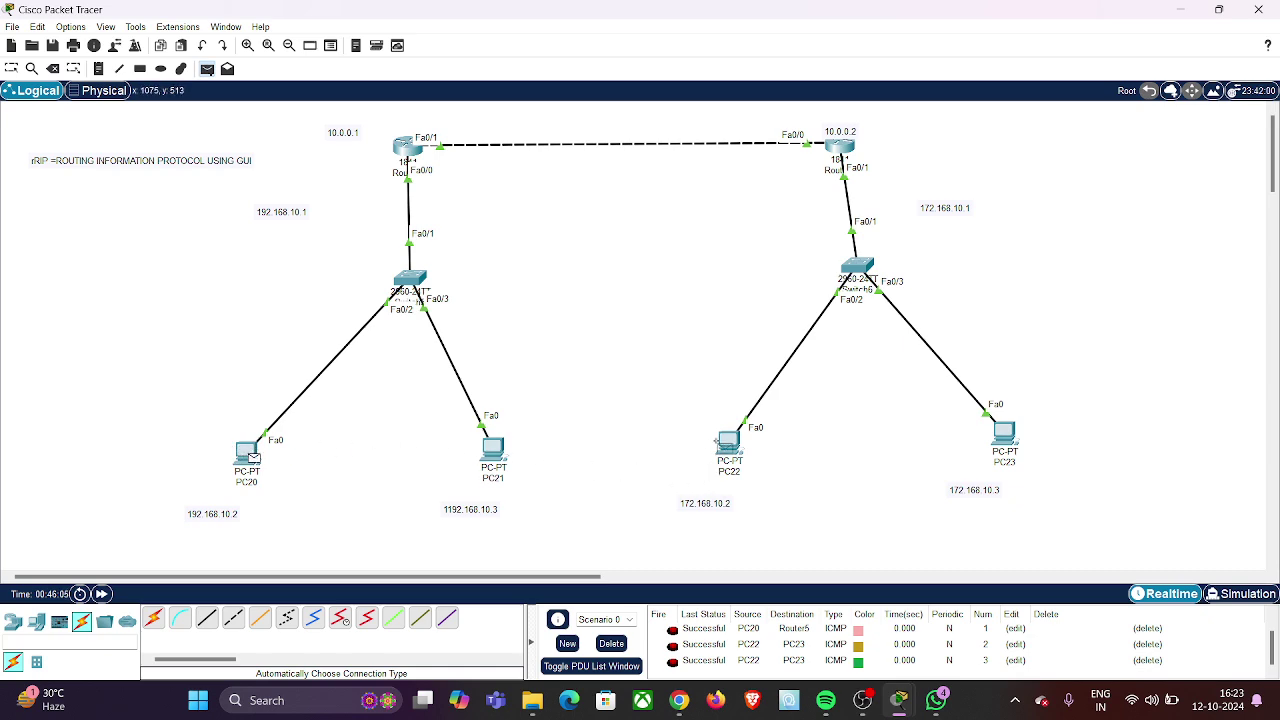
{"action": "left_click", "coordinate": [726, 442]}
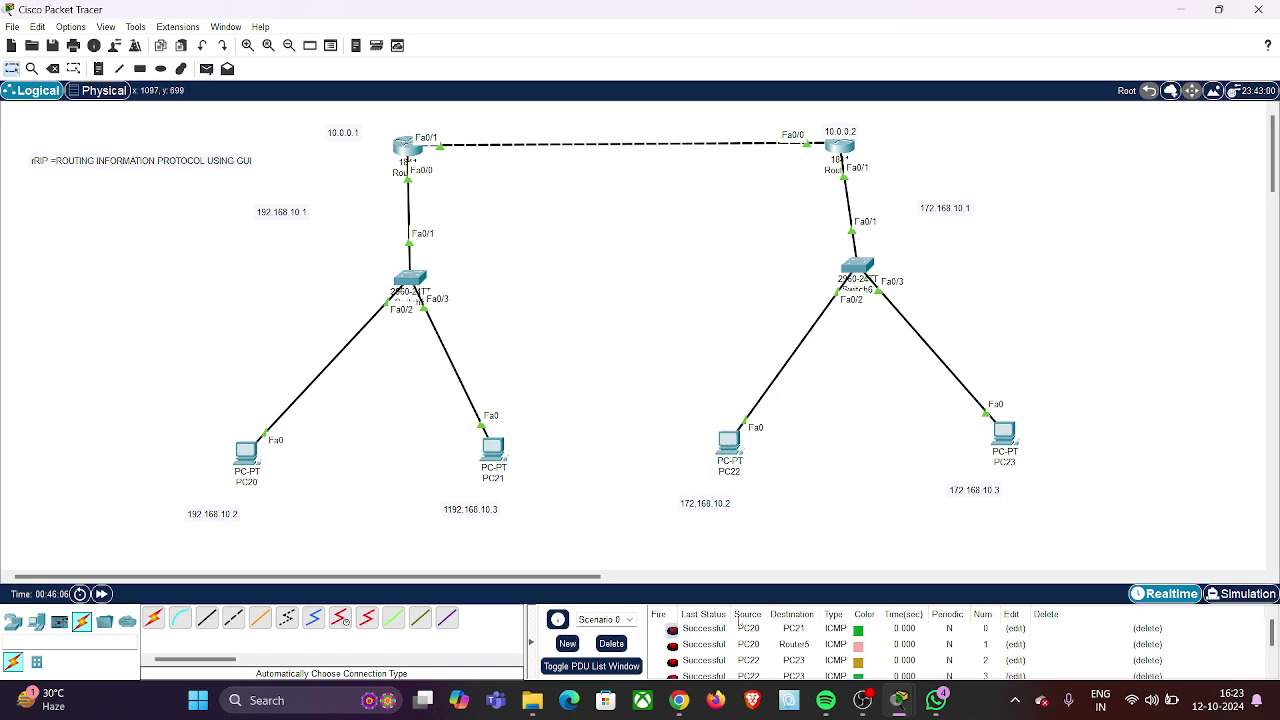
{"action": "scroll", "coordinate": [1147, 630], "scroll_direction": "down", "scroll_amount": 2}
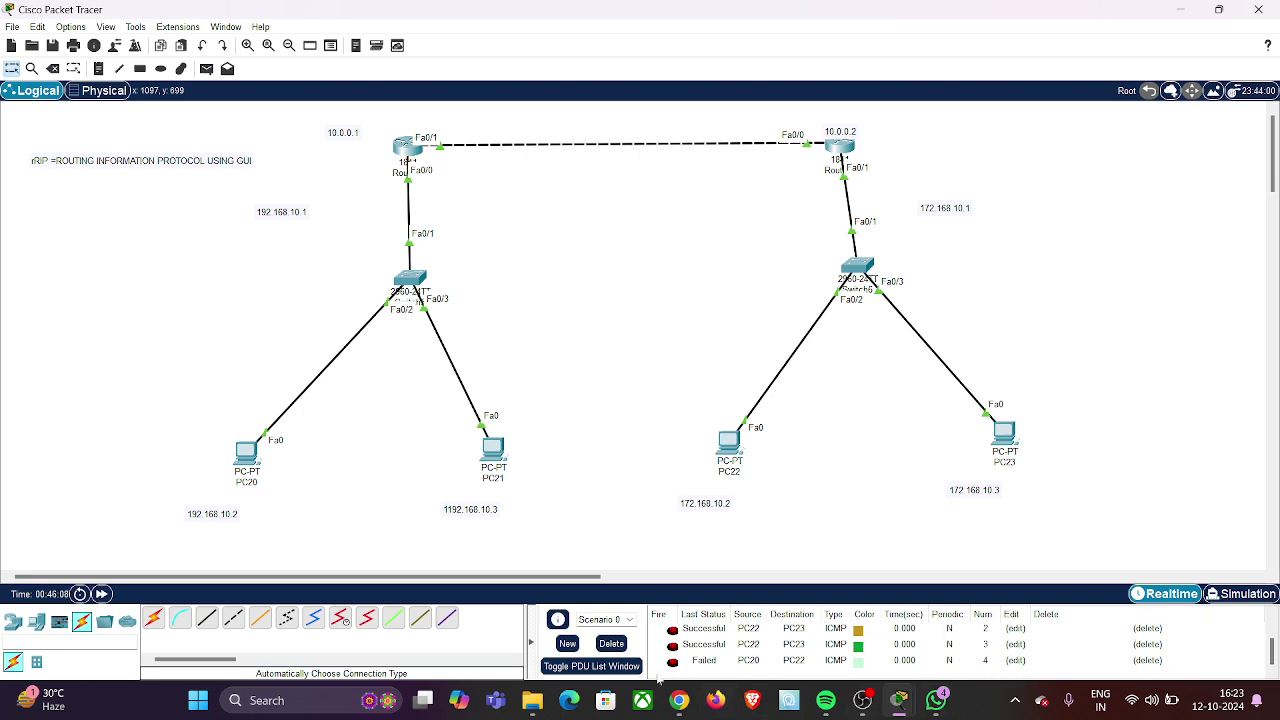
{"action": "left_click", "coordinate": [672, 663]}
- Open the RIP routing settings of Router5
{"action": "mouse_move", "coordinate": [410, 160]}
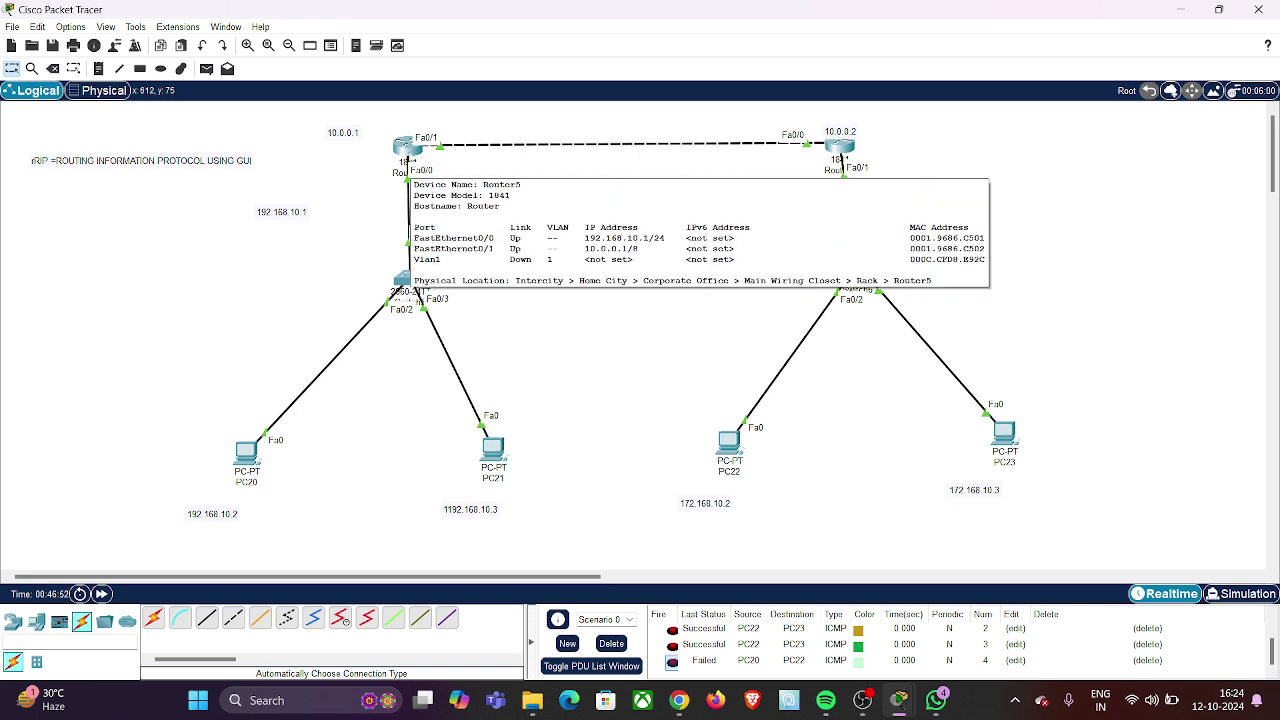
{"action": "left_click", "coordinate": [410, 160]}
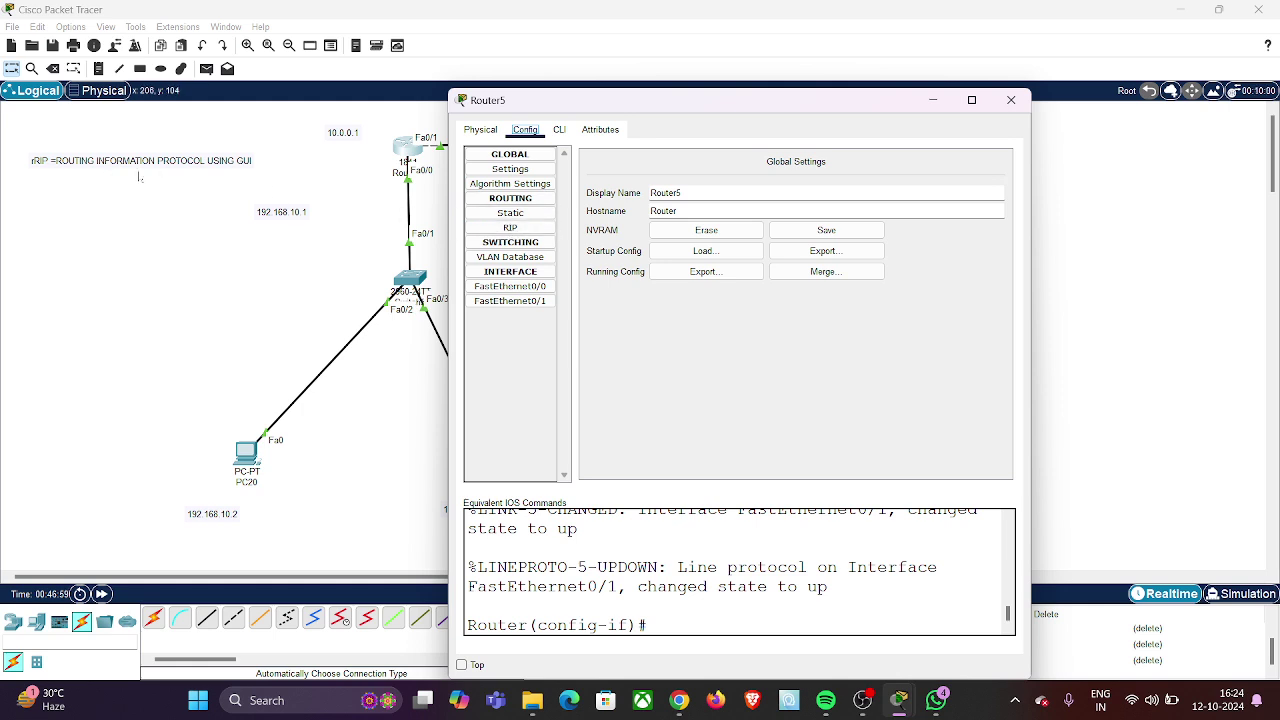
{"action": "left_click", "coordinate": [510, 228]}
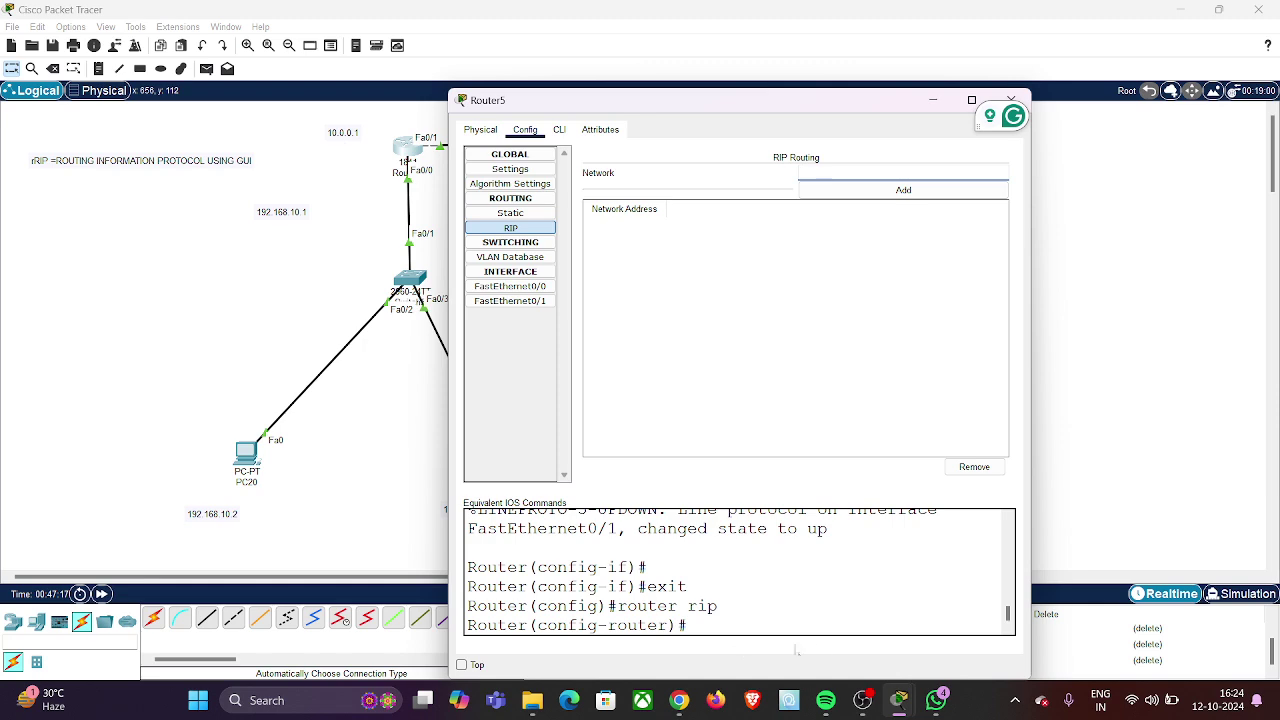
{"action": "mouse_move", "coordinate": [858, 703]}
{"action": "left_click", "coordinate": [862, 700]}
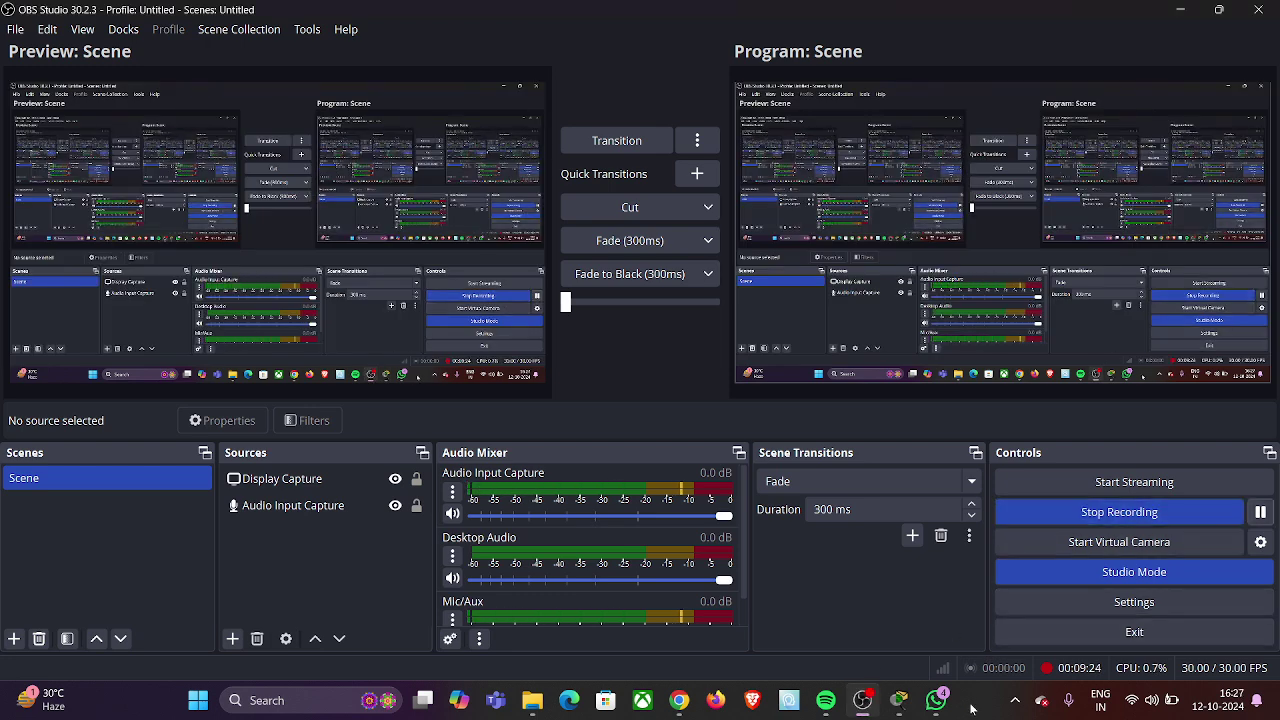
{"action": "mouse_move", "coordinate": [899, 703]}
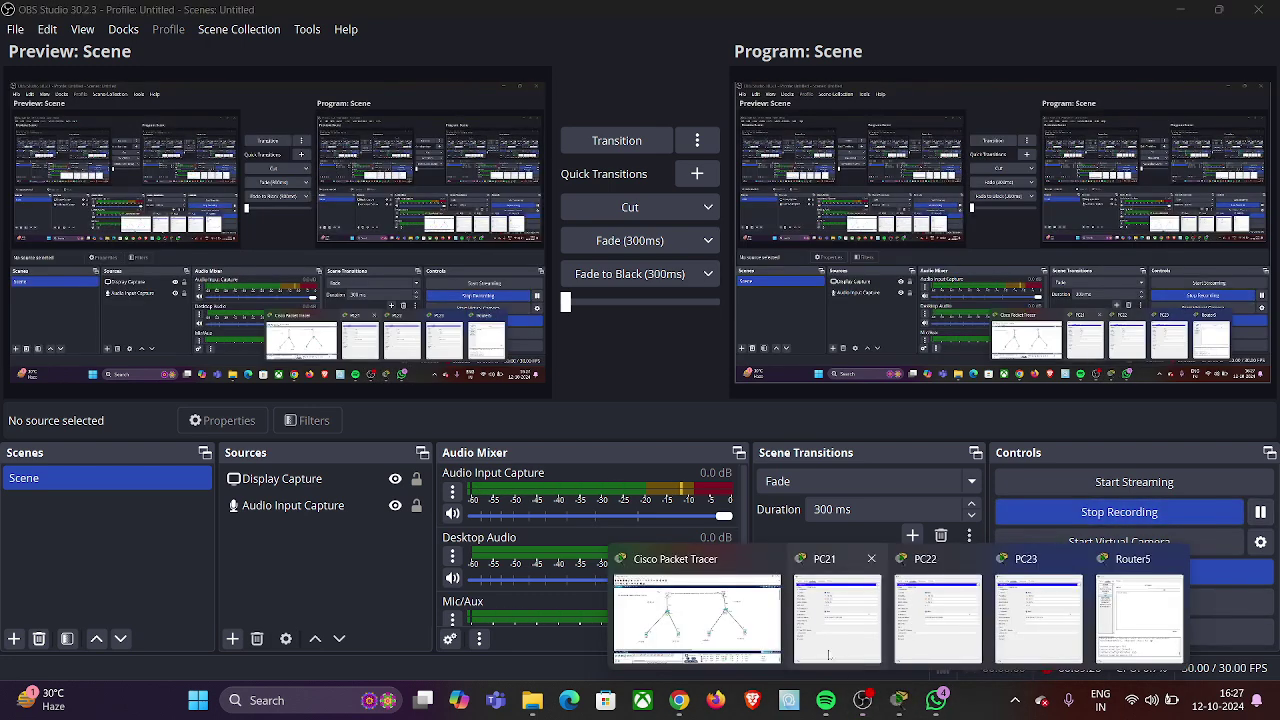
{"action": "left_click", "coordinate": [643, 592]}
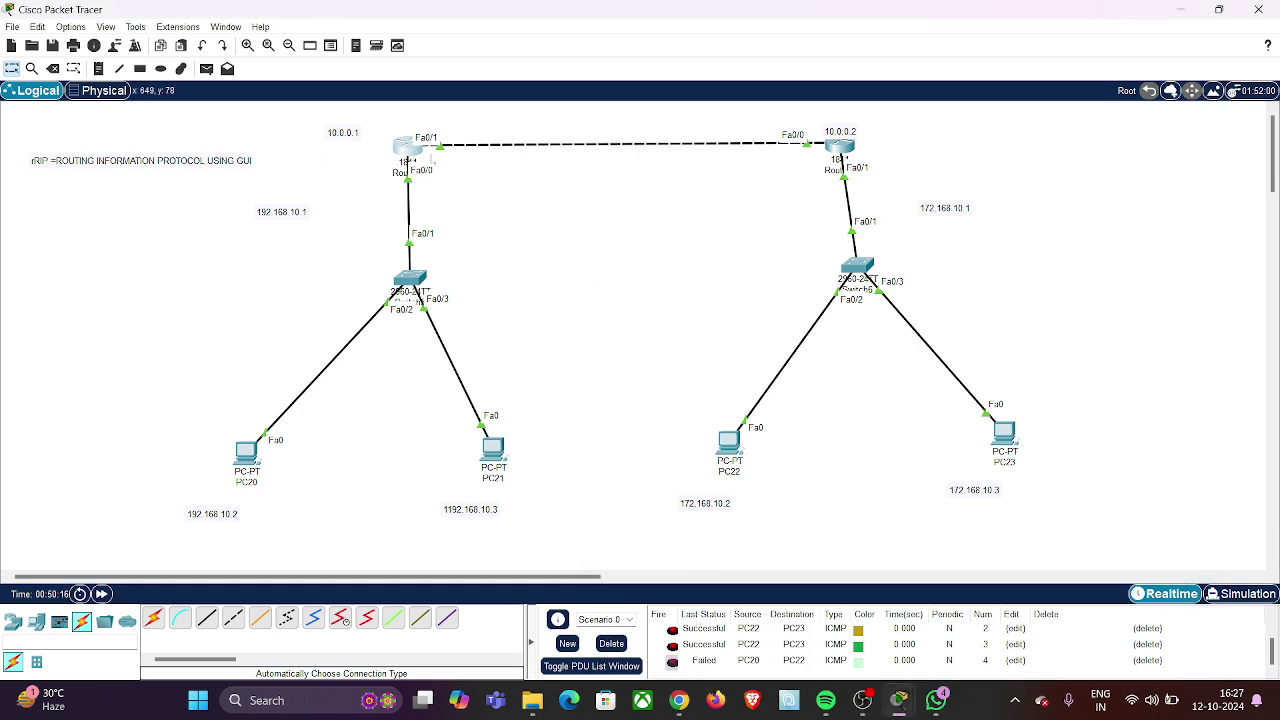
- Bring Router5's RIP settings back up and add the network 192.168.10.0
{"action": "left_click", "coordinate": [405, 150]}
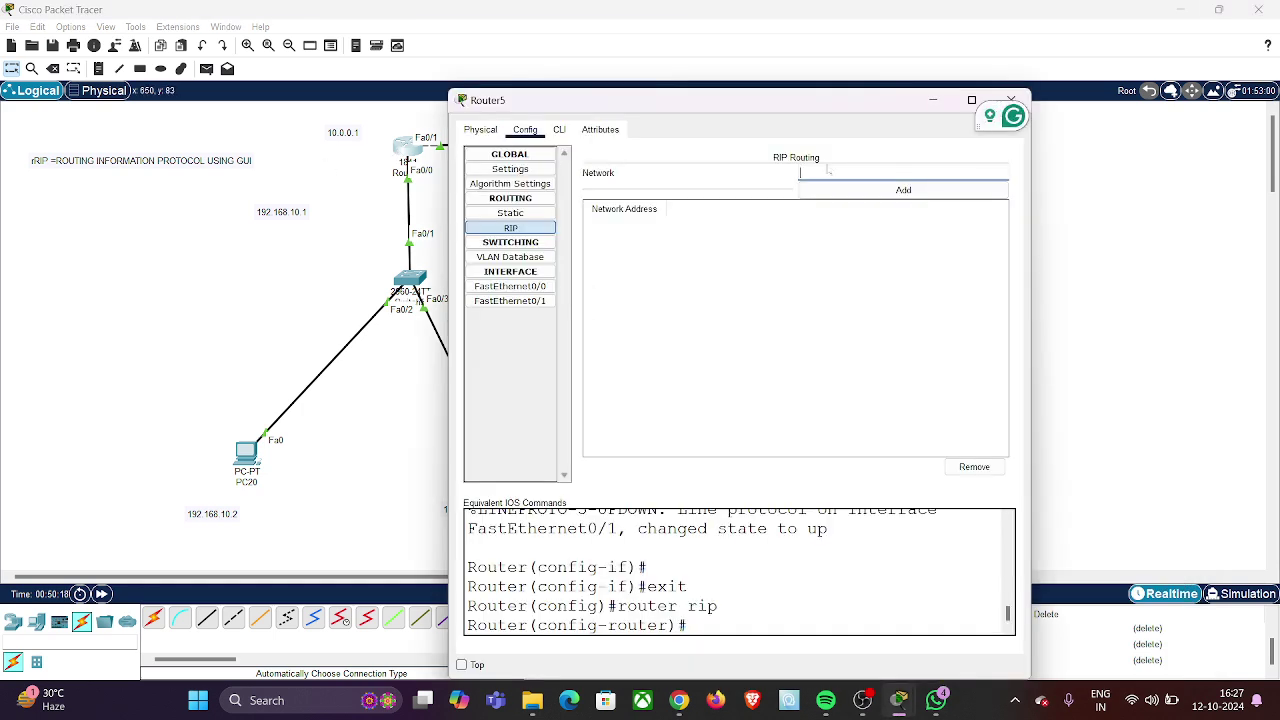
{"action": "type", "text": "192.168"}
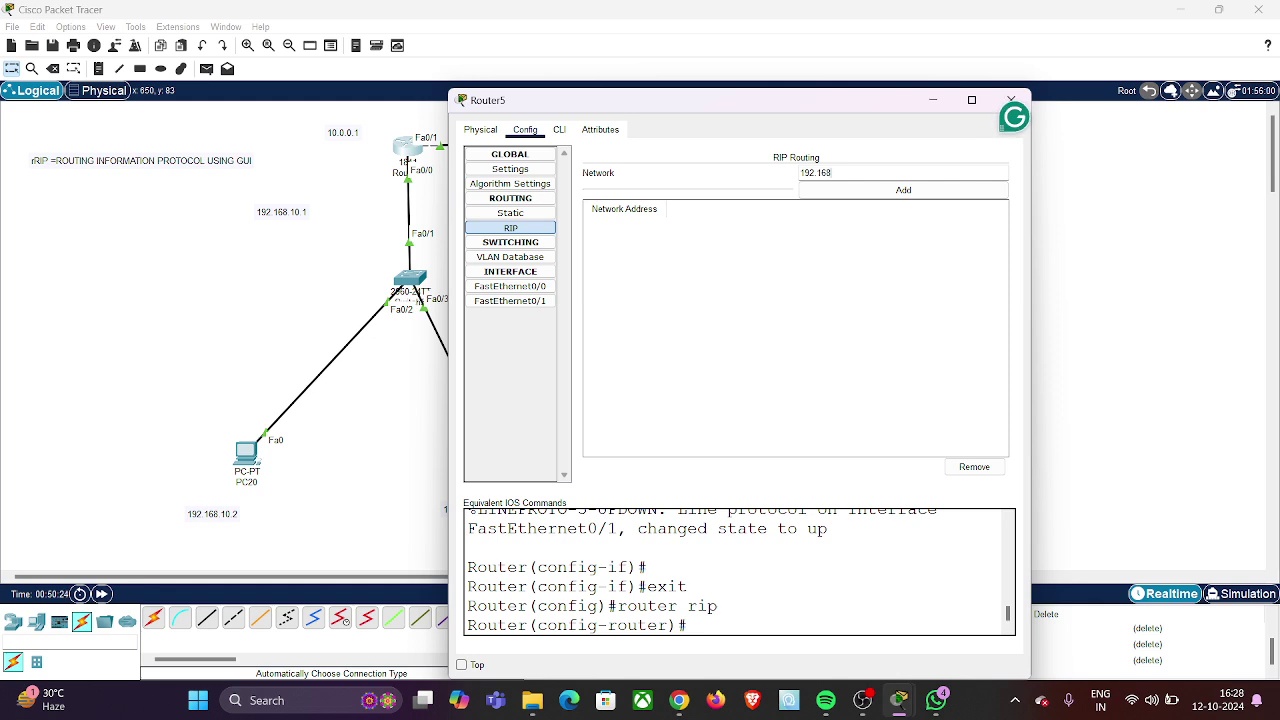
{"action": "type", "text": ".10.0"}
{"action": "left_click", "coordinate": [840, 198]}
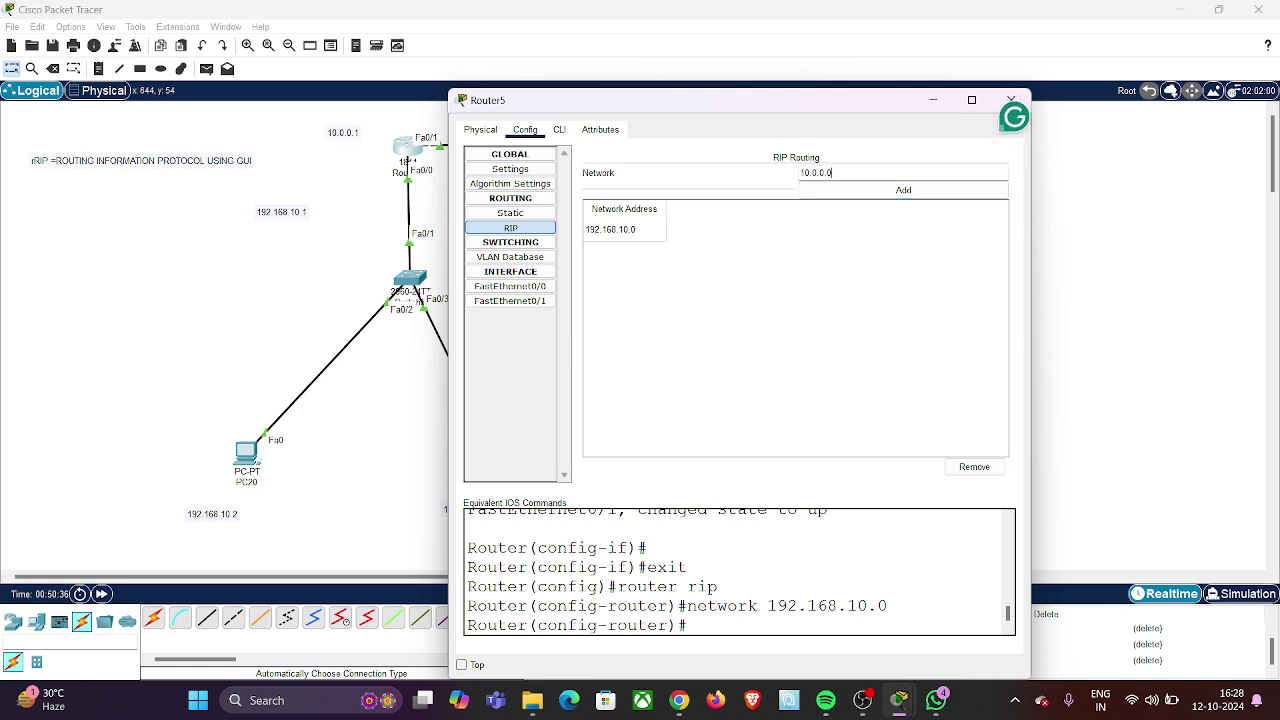
- Add the network 10.0.0.0 to Router5's RIP routing and close the router's settings window
{"action": "left_click", "coordinate": [897, 192]}
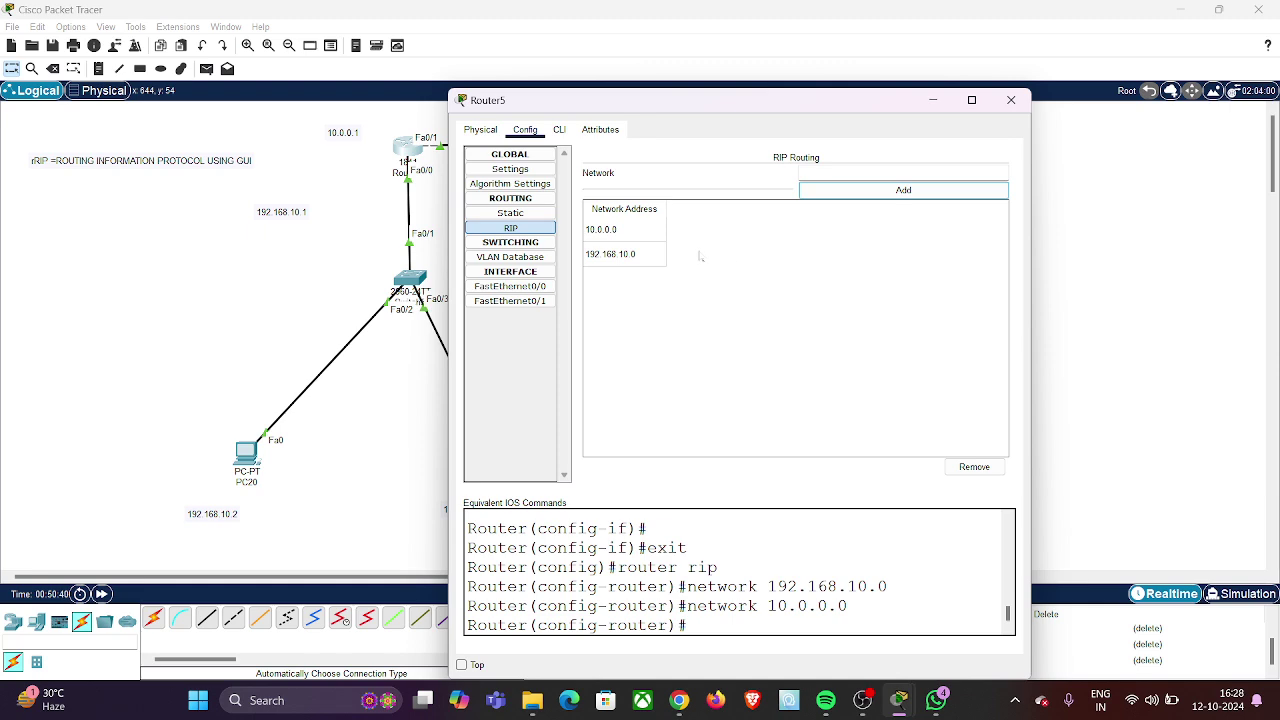
{"action": "left_click", "coordinate": [1011, 100]}
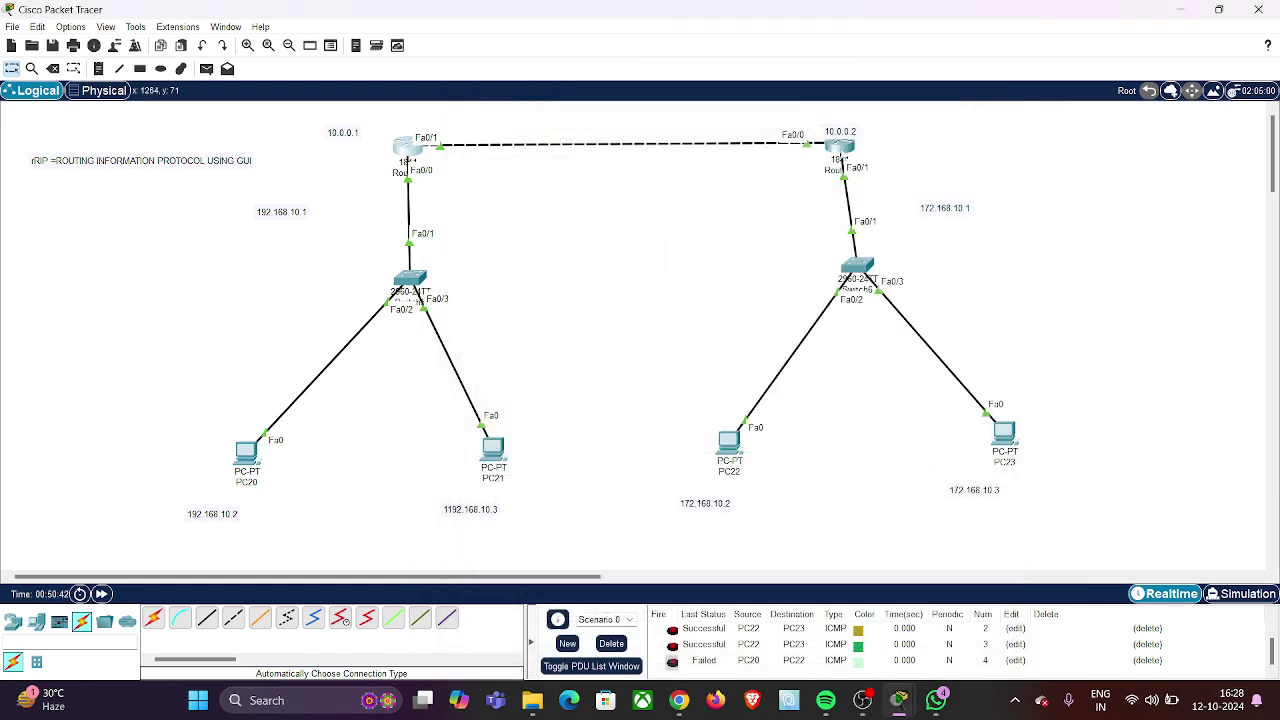
- Add the networks 172.168.0.0 and 10.0.0.0 to the RIP routing of Router6 and close its settings window
{"action": "left_click", "coordinate": [840, 150]}
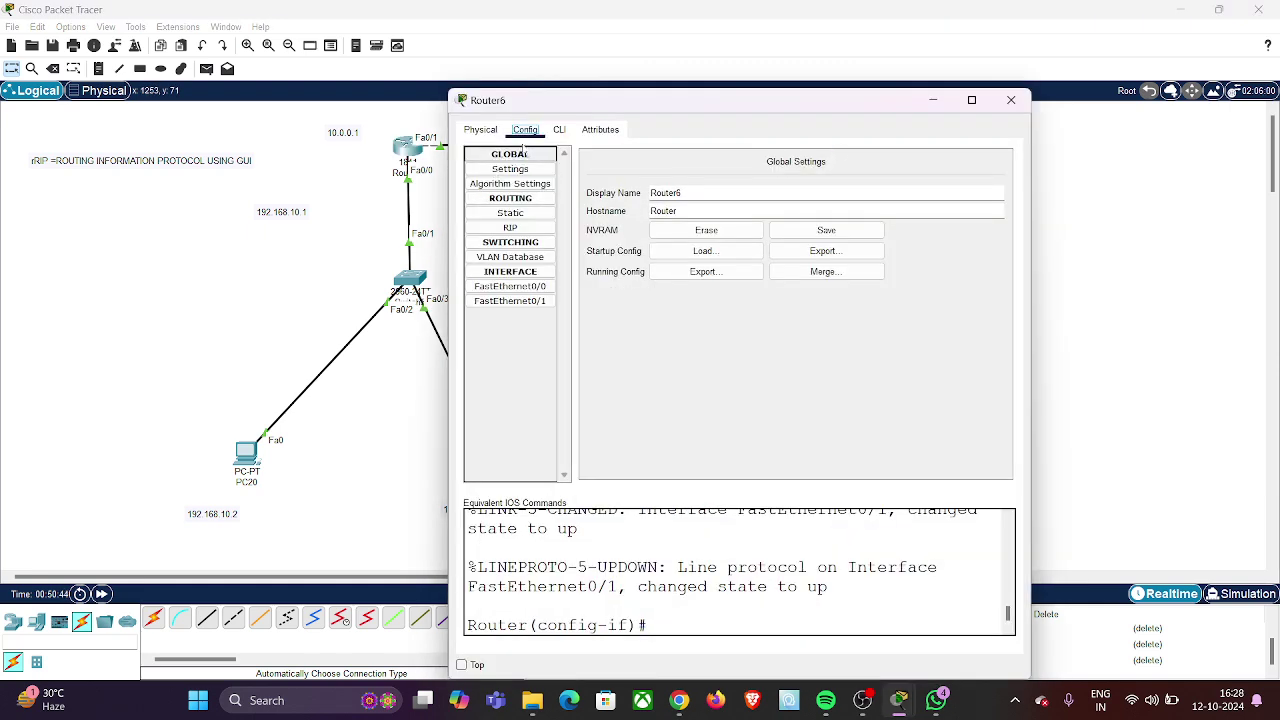
{"action": "left_click", "coordinate": [510, 228]}
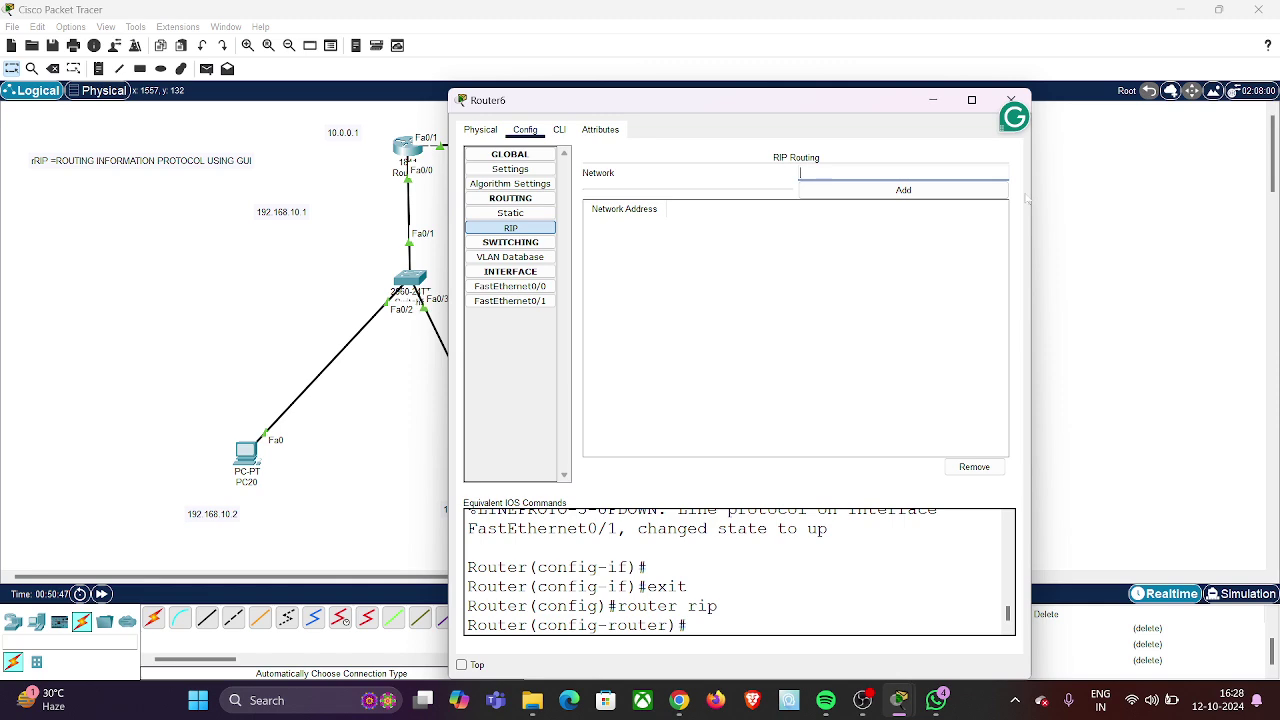
{"action": "left_click_drag", "start_coordinate": [1031, 201], "coordinate": [862, 201]}
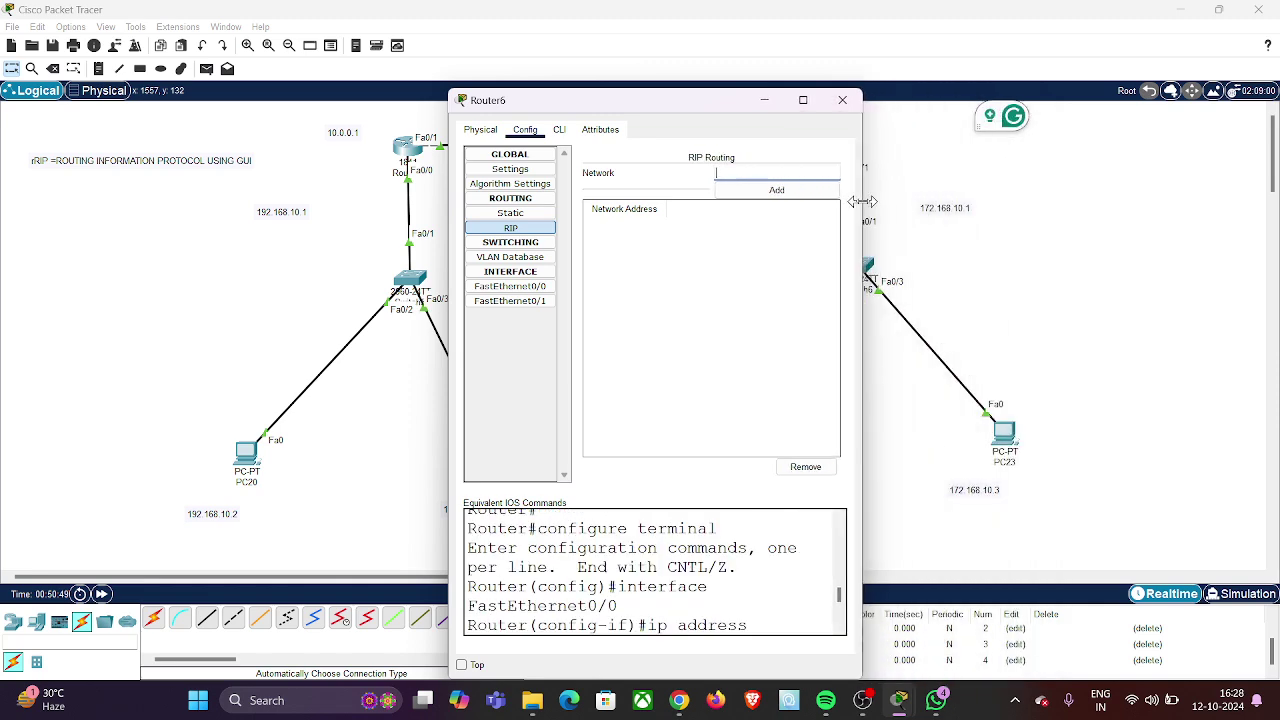
{"action": "type", "text": "72.168"}
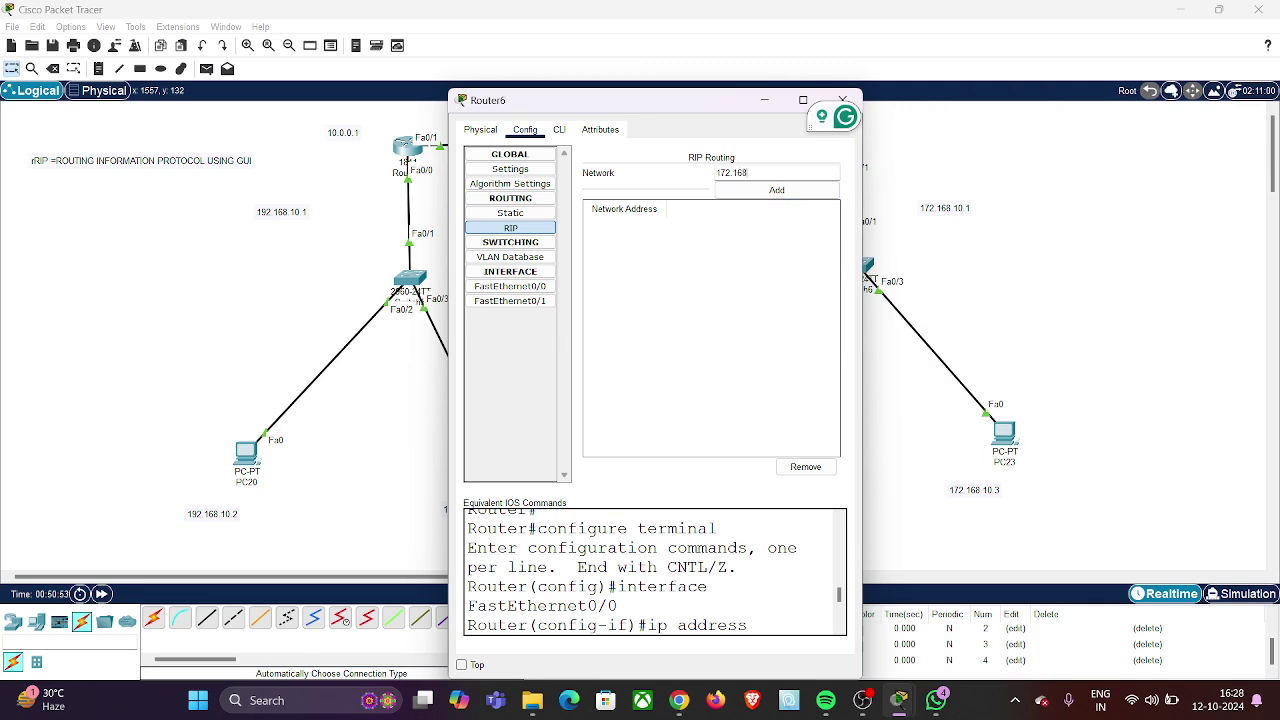
{"action": "type", "text": ".0.0"}
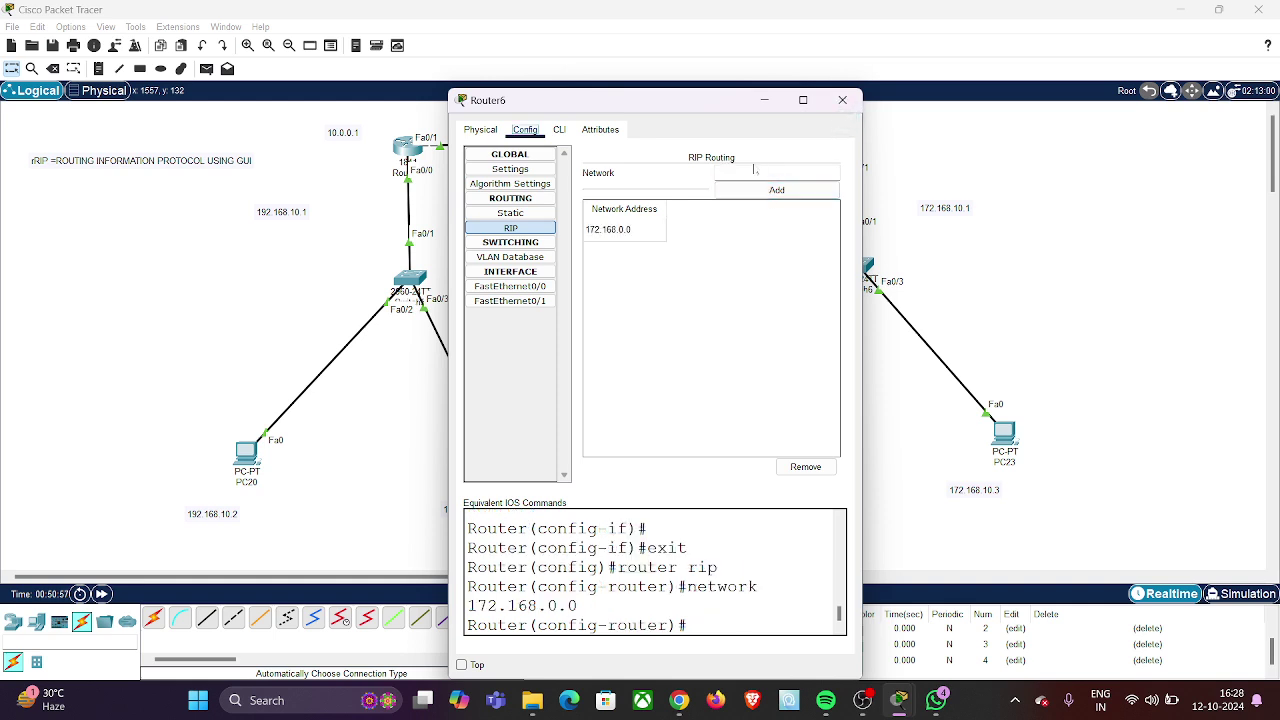
{"action": "type", "text": "10.0.0.0"}
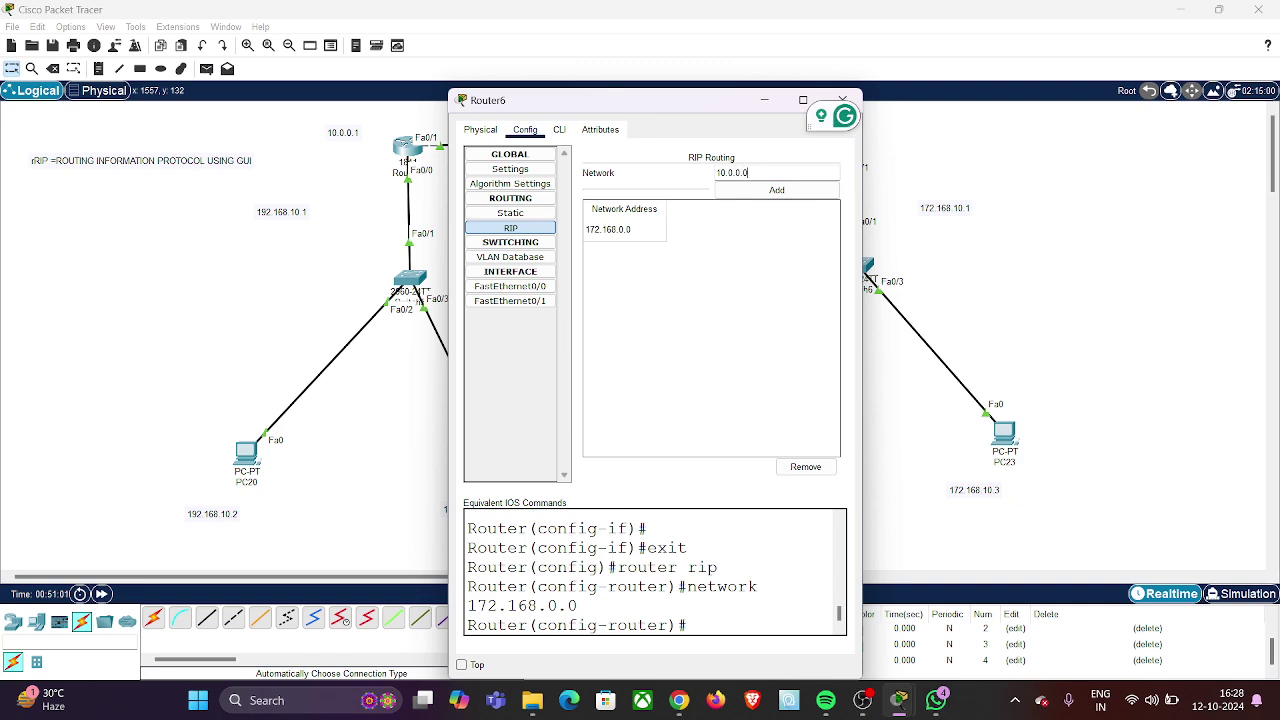
{"action": "left_click", "coordinate": [759, 194]}
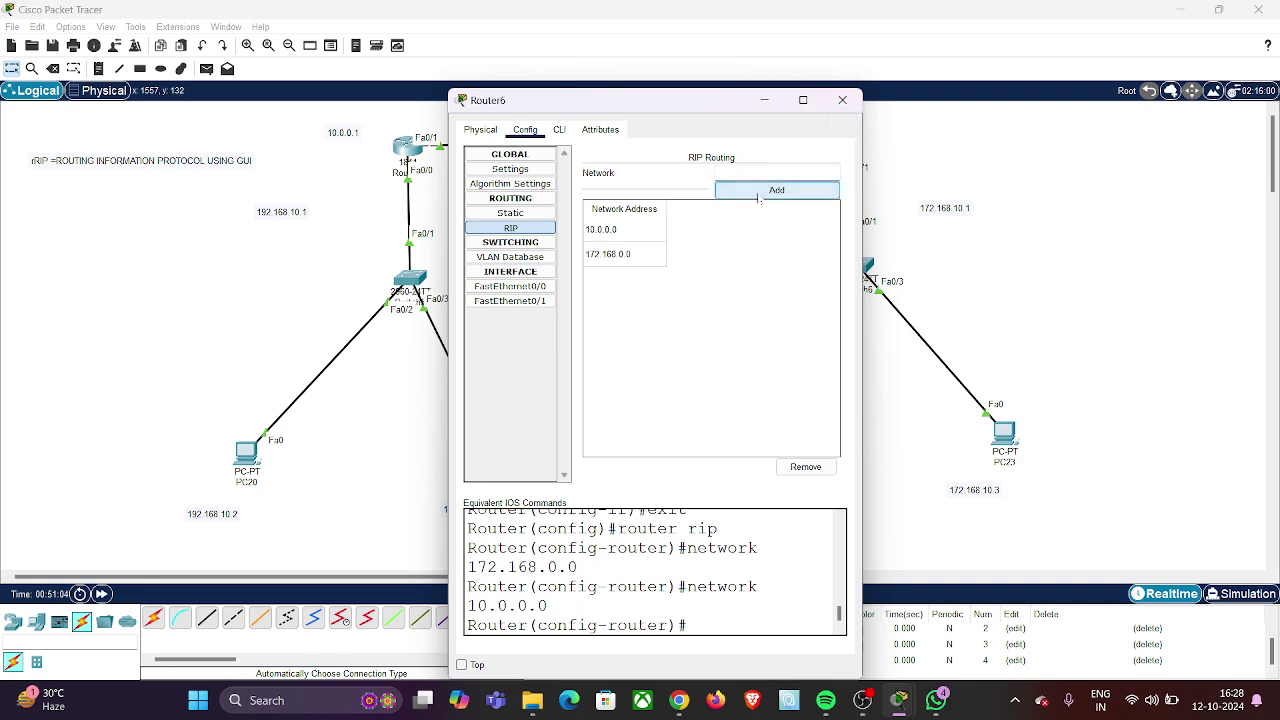
{"action": "left_click", "coordinate": [840, 100]}
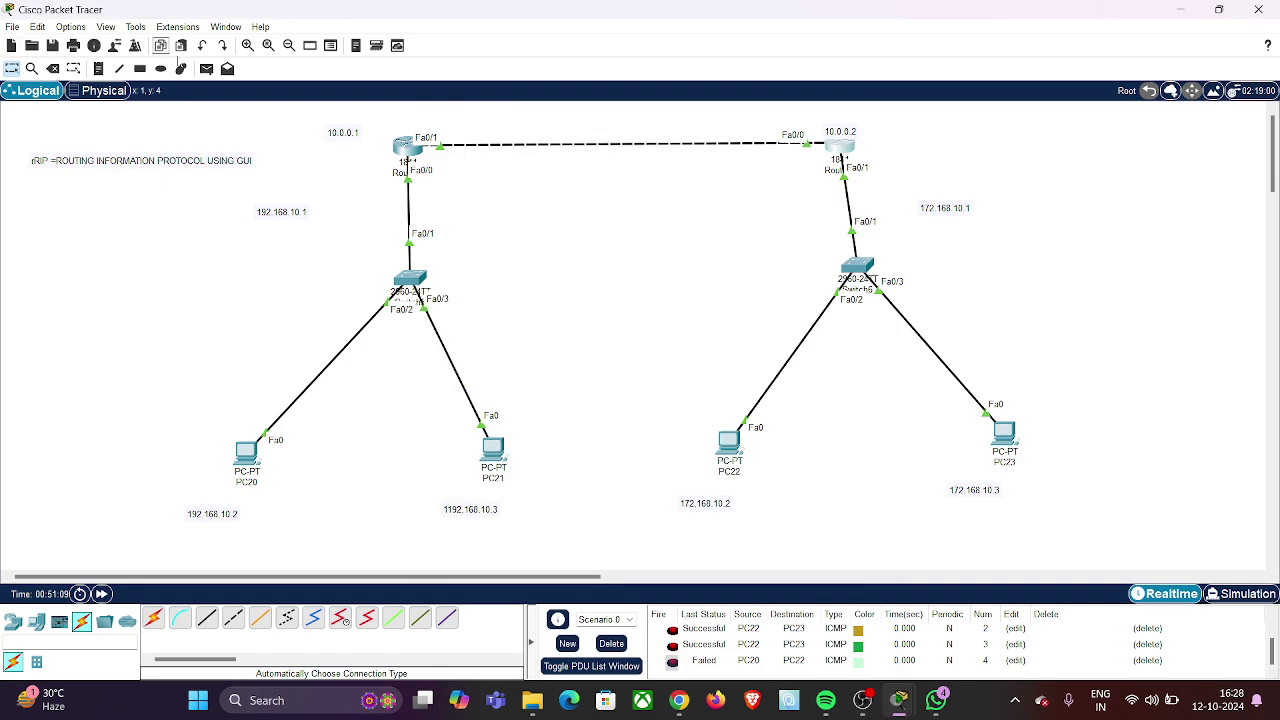
- Send a simple PDU from PC20 to PC22, fire it again from the PDU list and check its status
{"action": "left_click", "coordinate": [206, 68]}
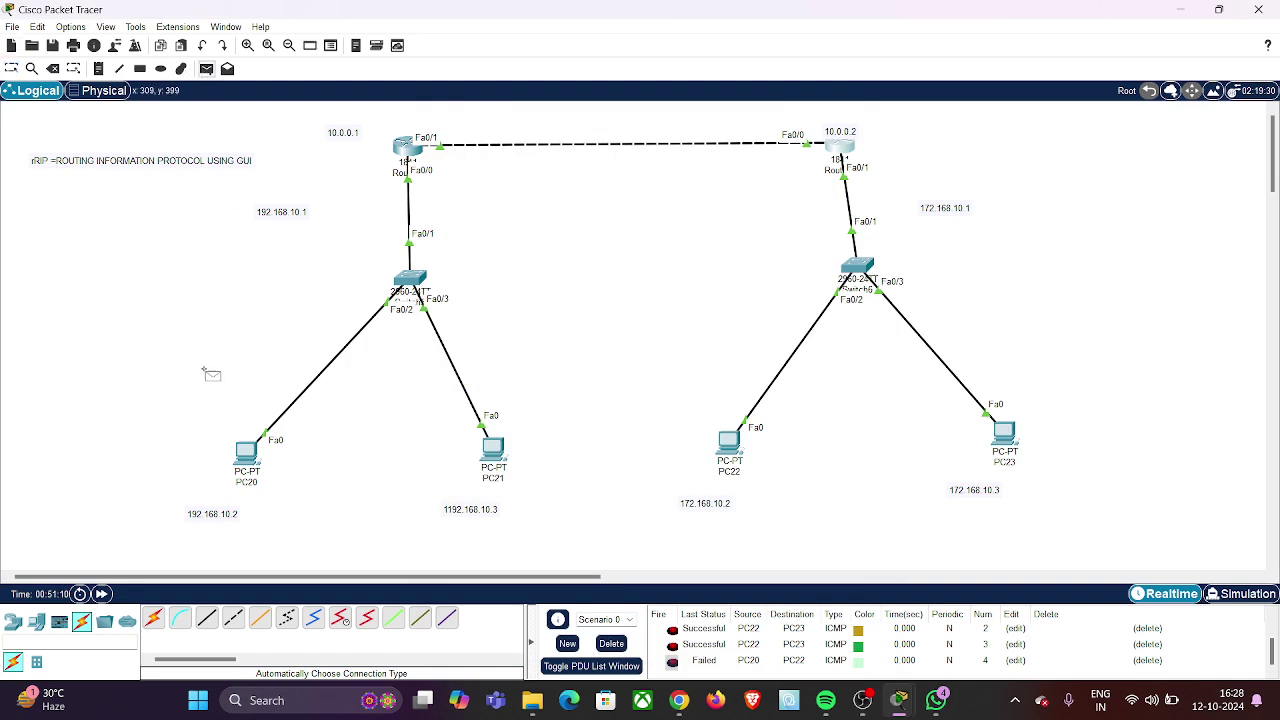
{"action": "left_click", "coordinate": [244, 452]}
{"action": "left_click", "coordinate": [729, 442]}
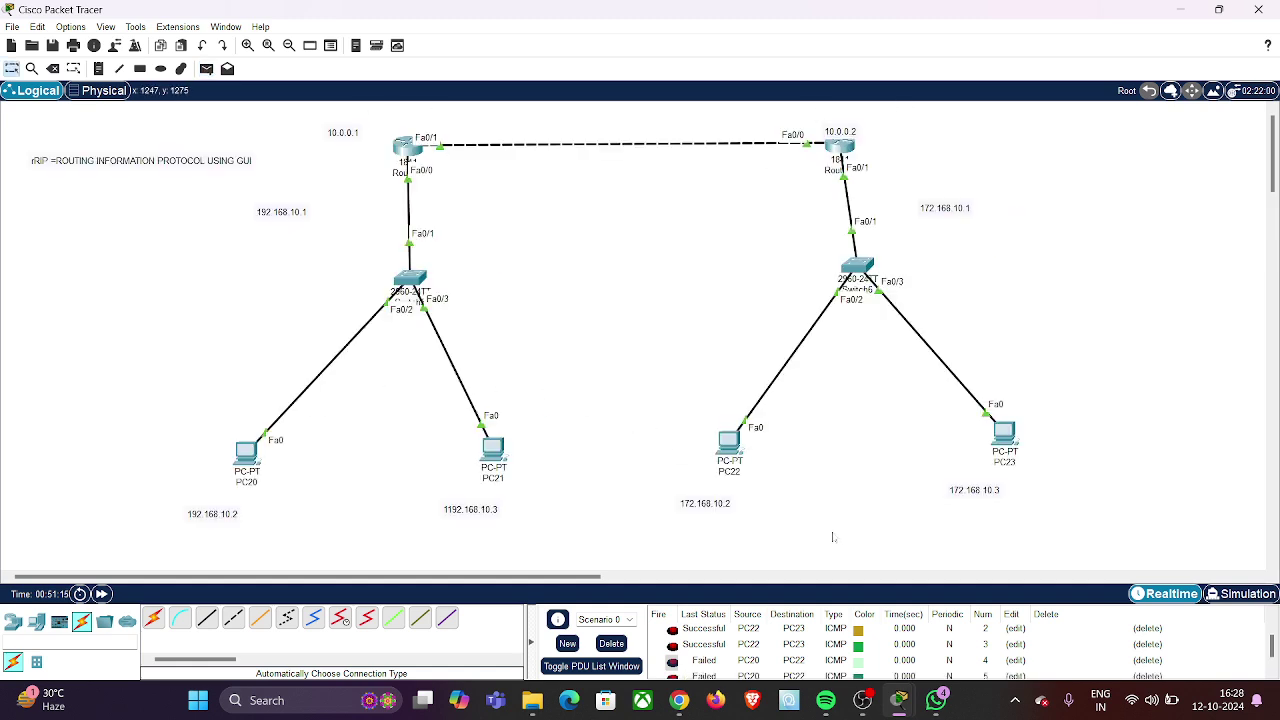
{"action": "left_click", "coordinate": [1271, 675]}
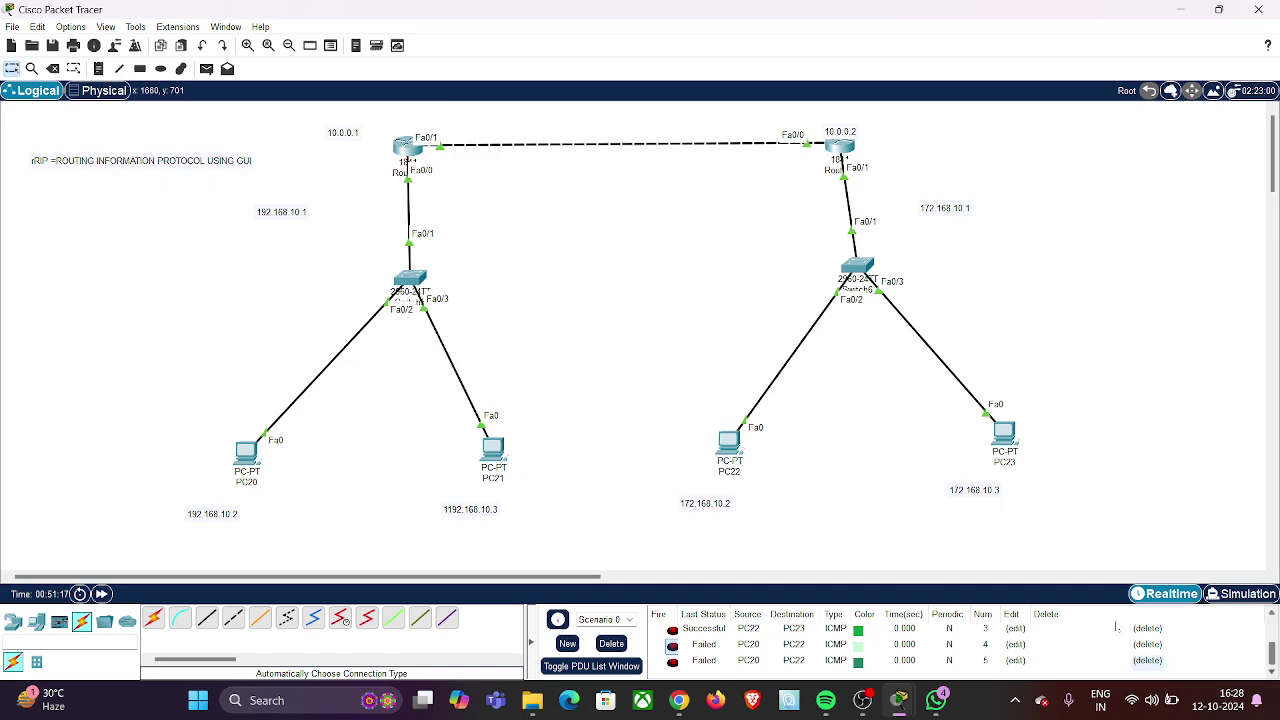
{"action": "left_click", "coordinate": [672, 661]}
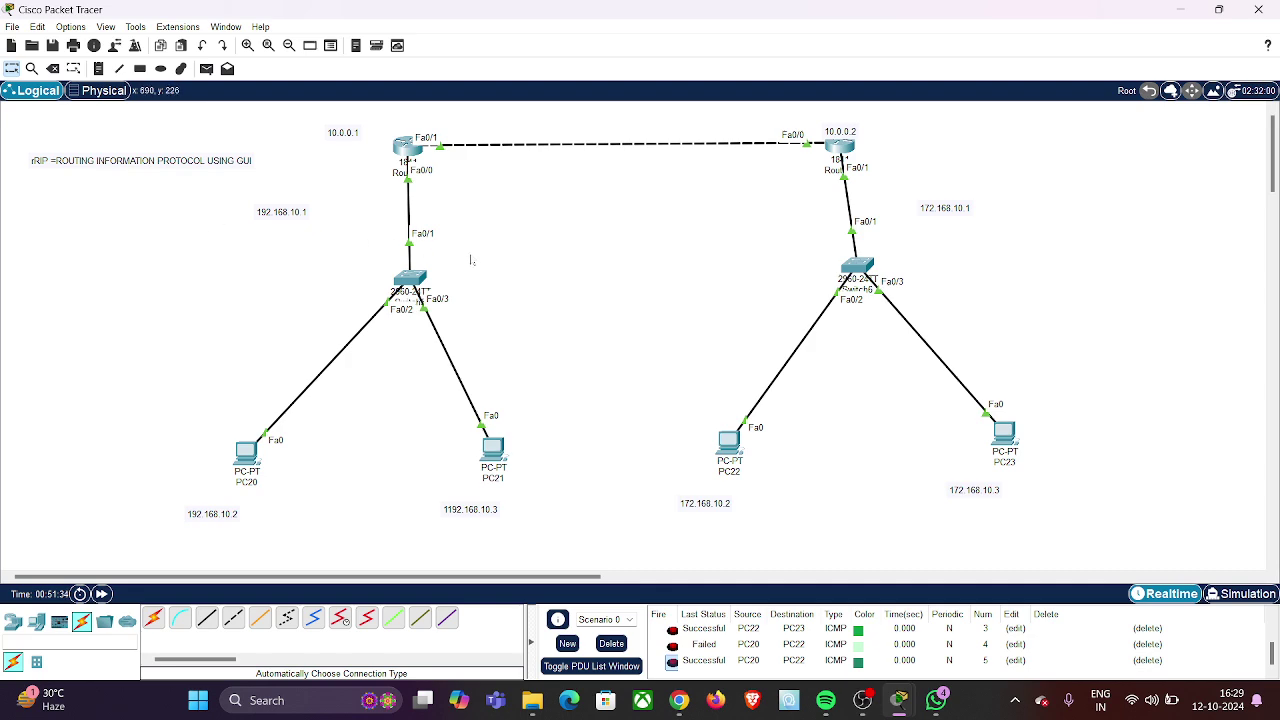
{"action": "left_click", "coordinate": [861, 701]}
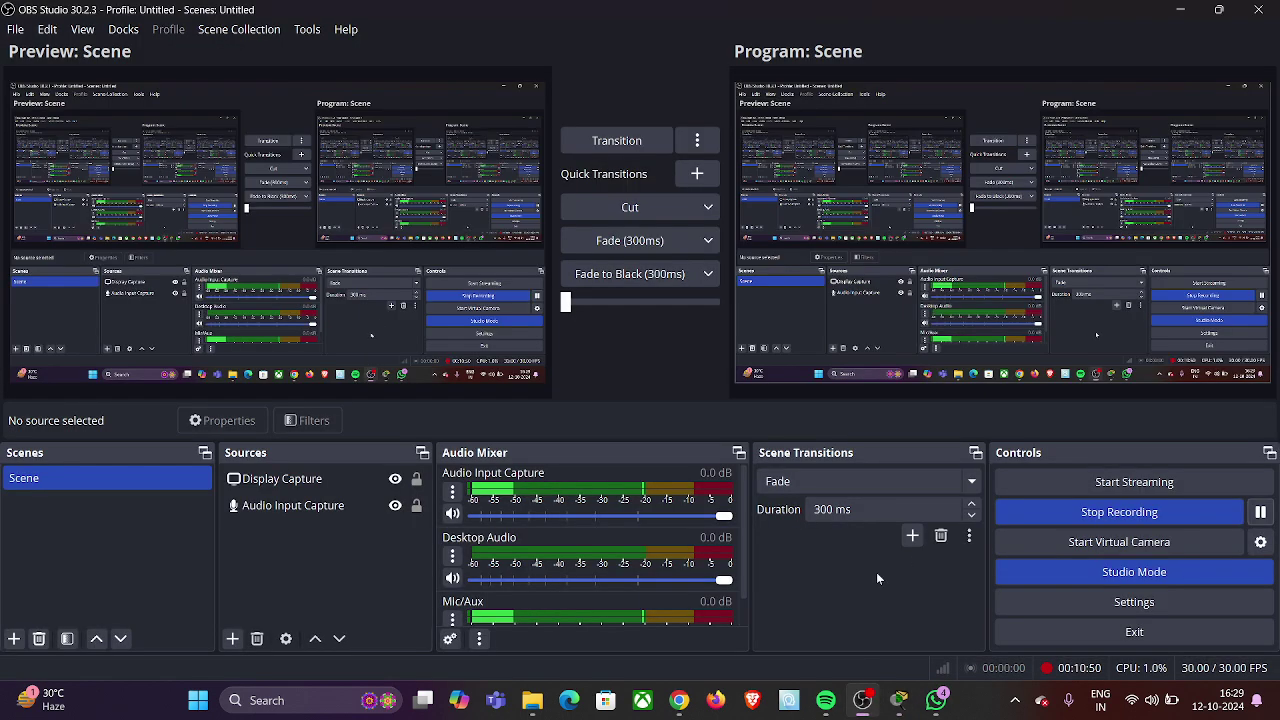